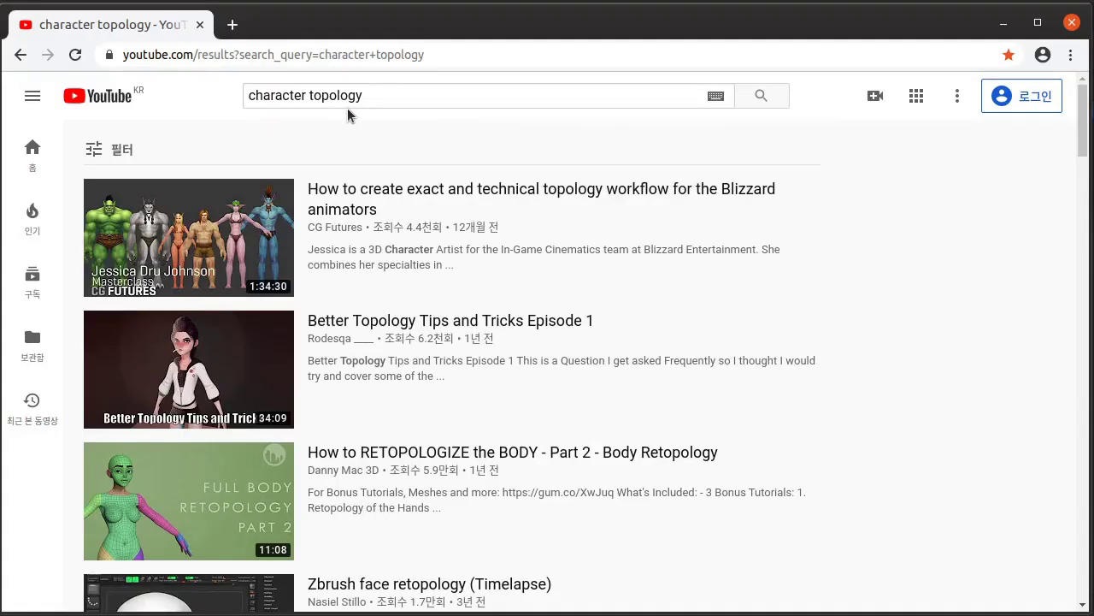
# Step: Change the YouTube query from 'character topology' to 'character retopology' and search
pyautogui.scroll(-4, 841, 347)
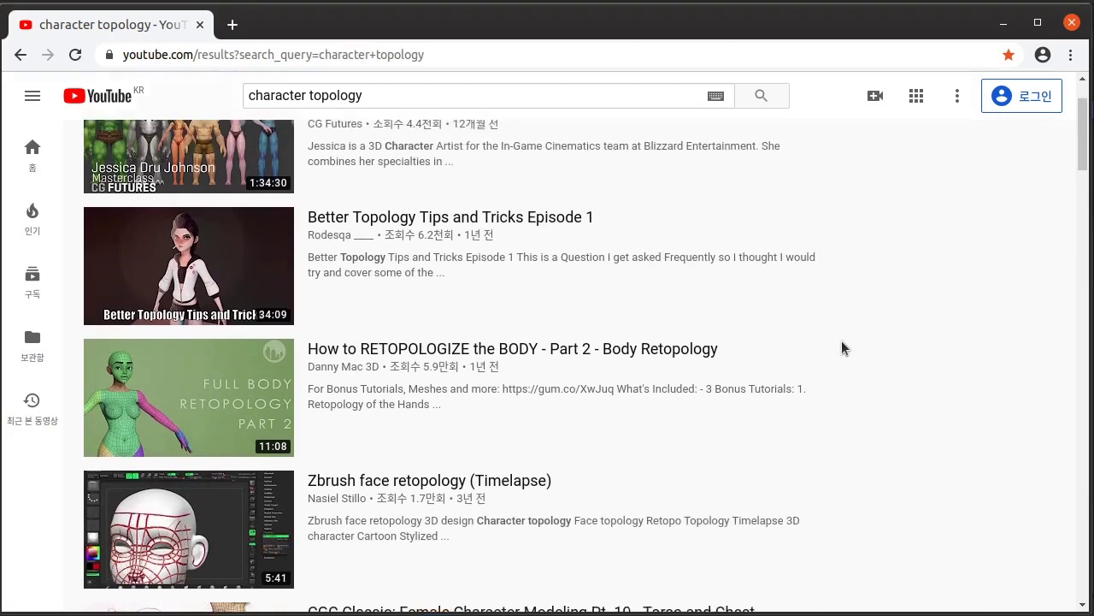
pyautogui.scroll(-3, 841, 348)
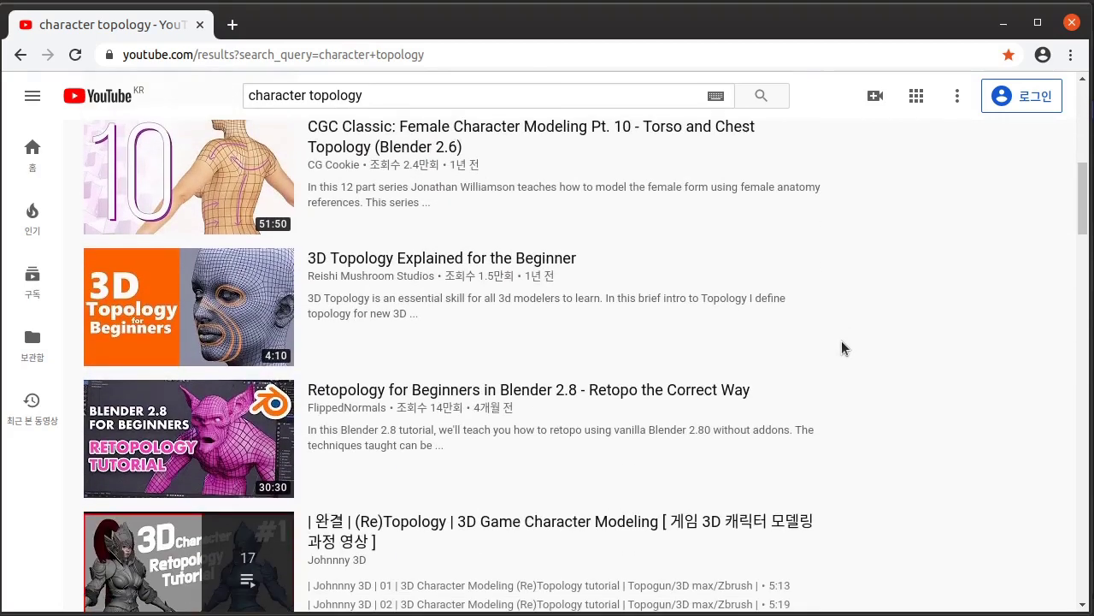
pyautogui.scroll(-2, 842, 348)
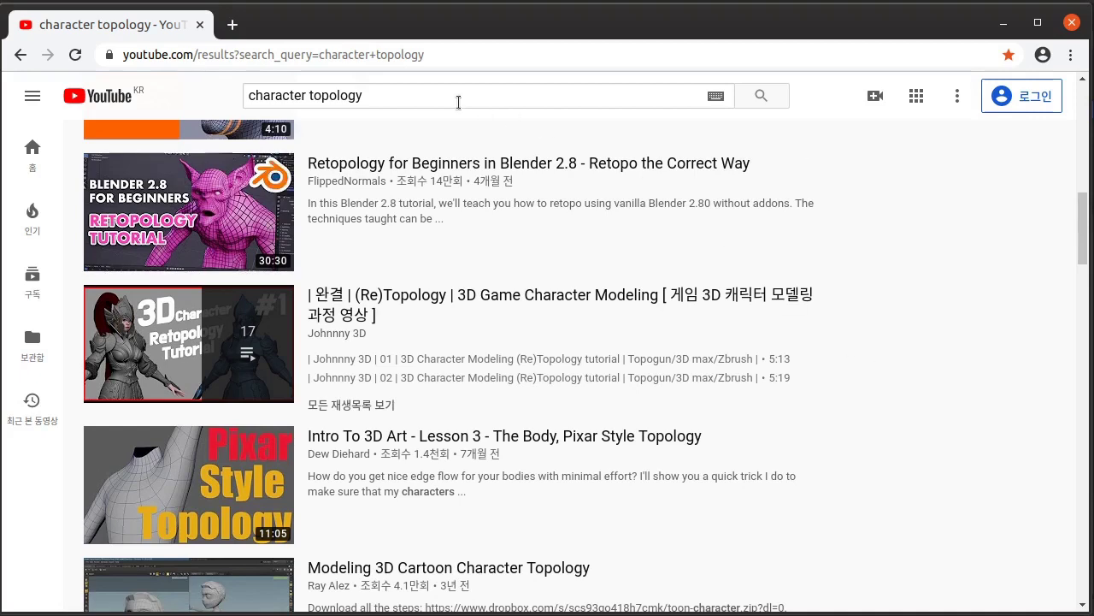
pyautogui.click(326, 94)
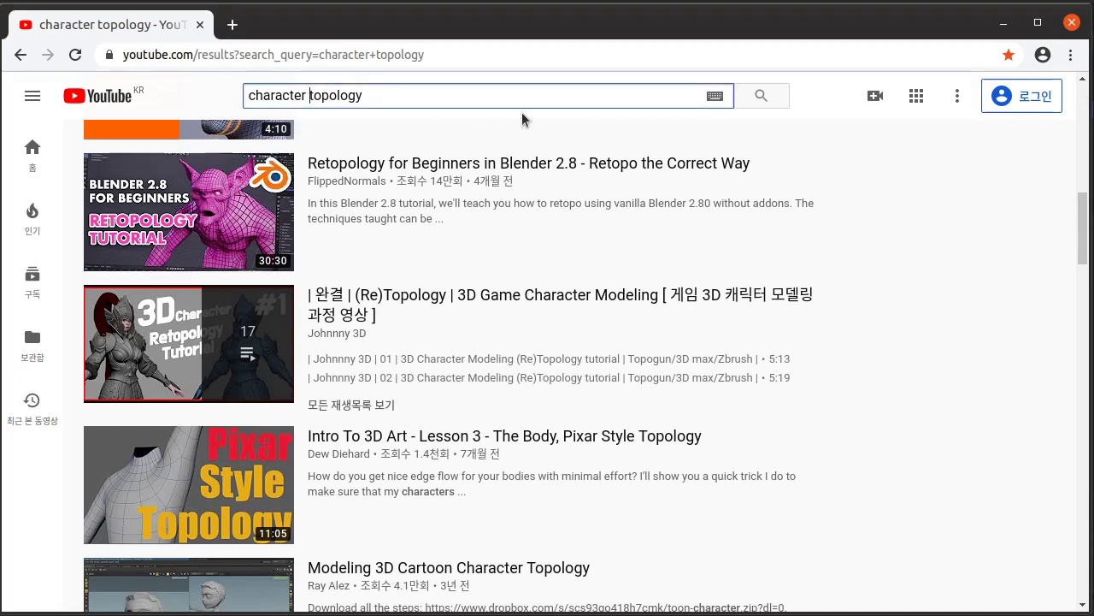
pyautogui.write('re')
pyautogui.press('Return')
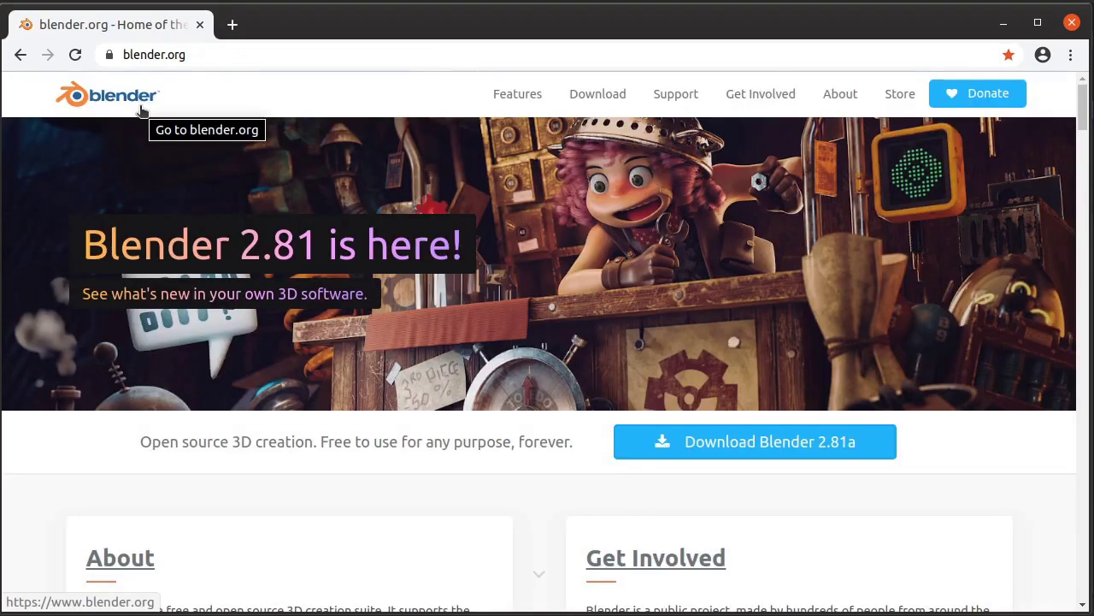
# Step: From blender.org's Download page, open Demo Files and download the 2.80 Spring splash scene
pyautogui.click(598, 100)
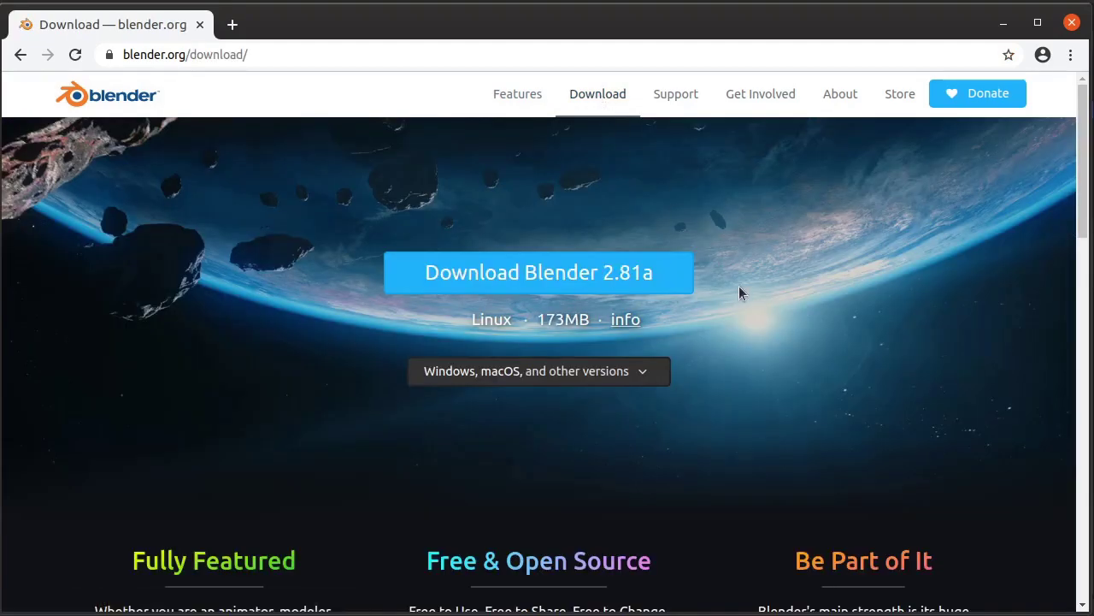
pyautogui.scroll(-3, 782, 324)
pyautogui.scroll(-4, 782, 323)
pyautogui.scroll(-4, 780, 325)
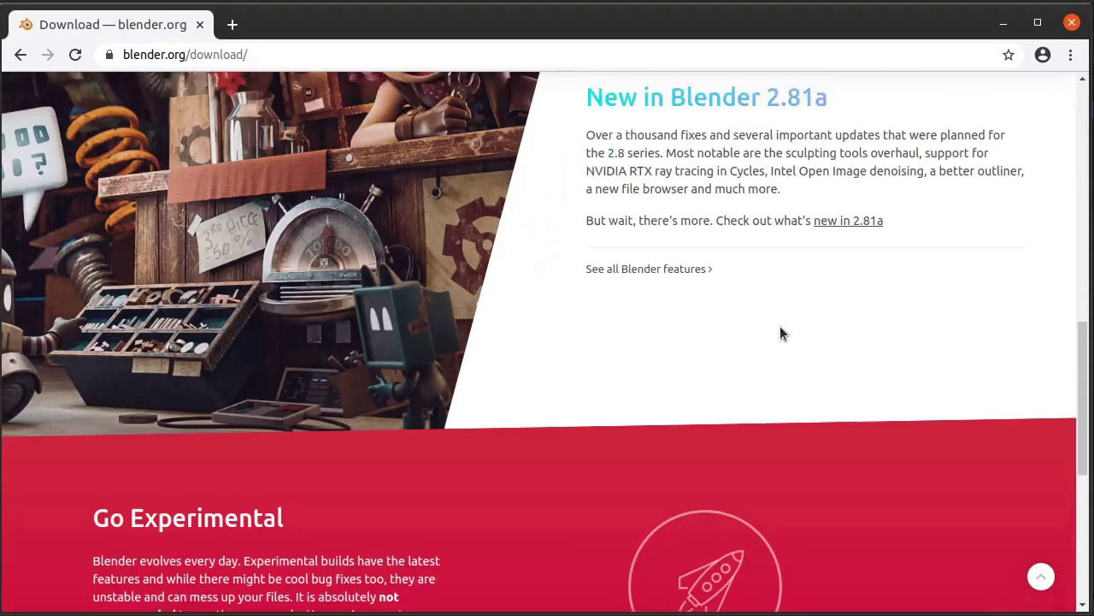
pyautogui.scroll(-3, 777, 332)
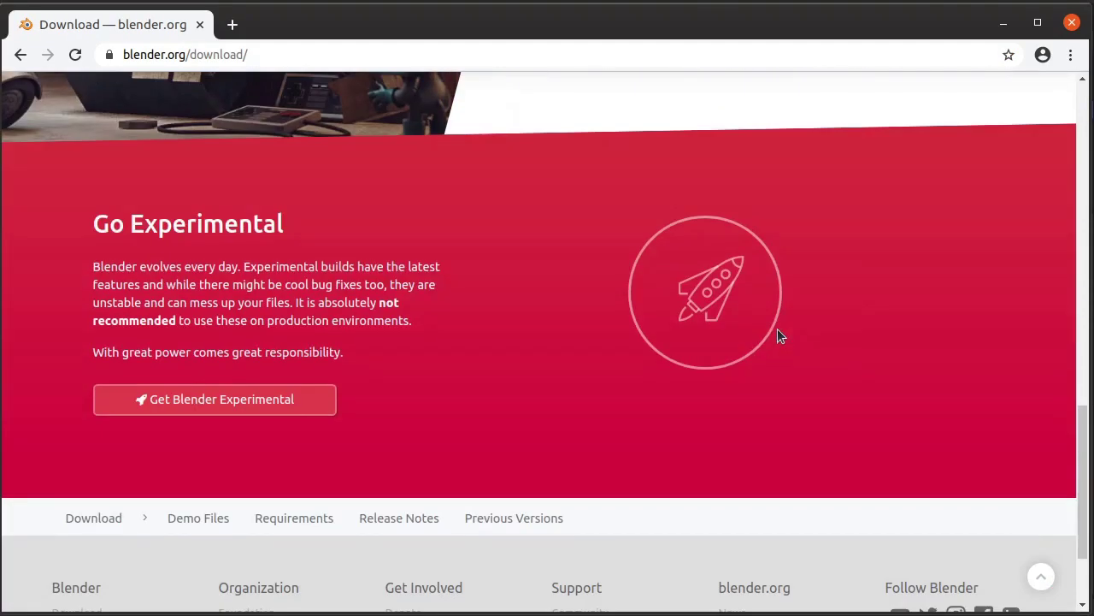
pyautogui.click(190, 530)
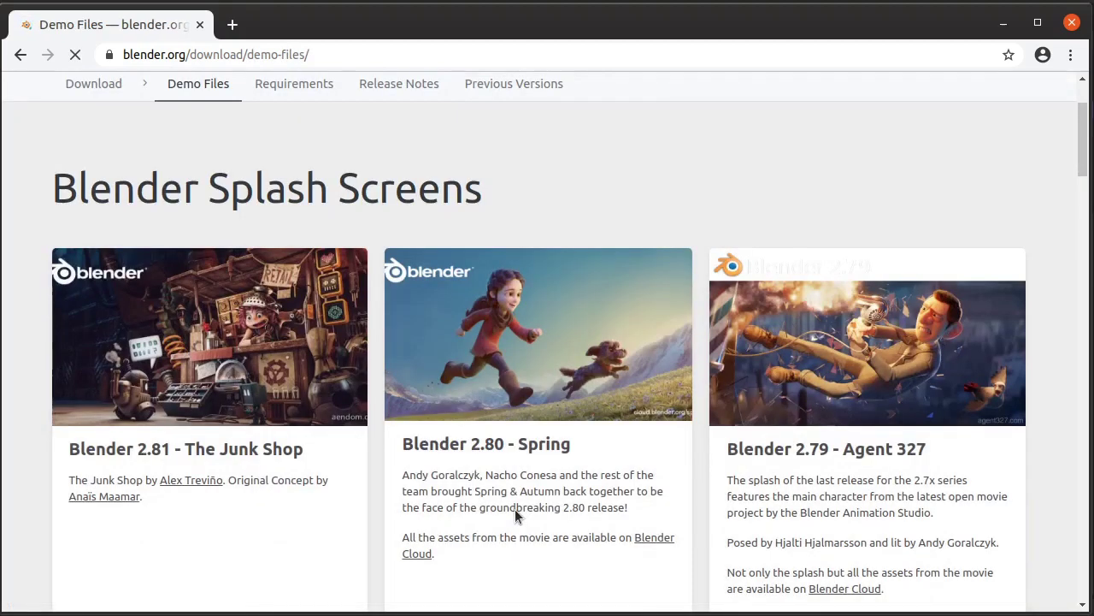
pyautogui.click(554, 336)
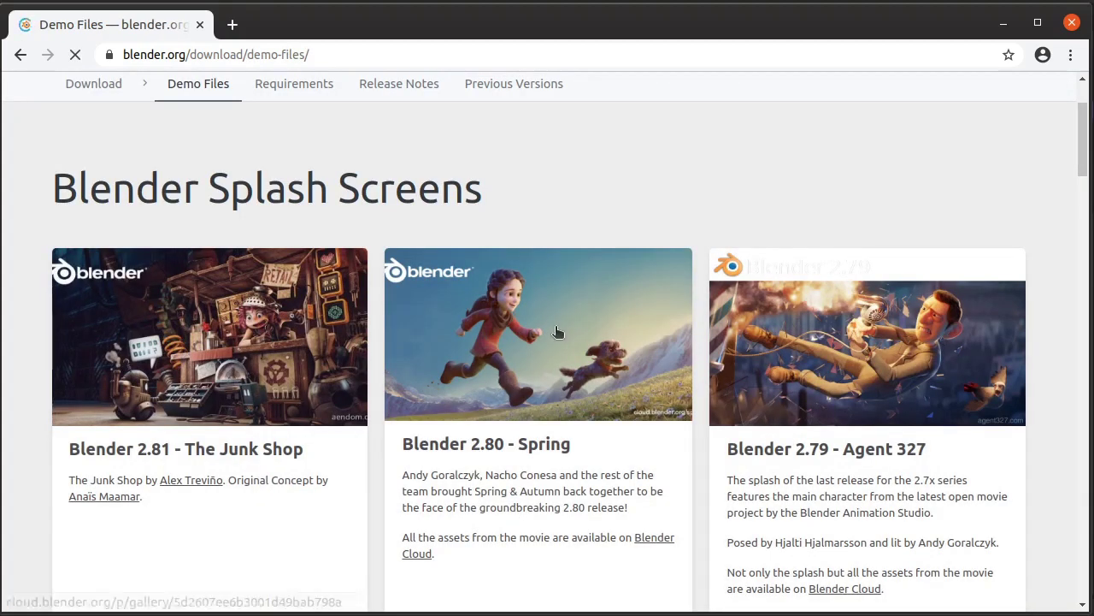
pyautogui.scroll(-3, 513, 485)
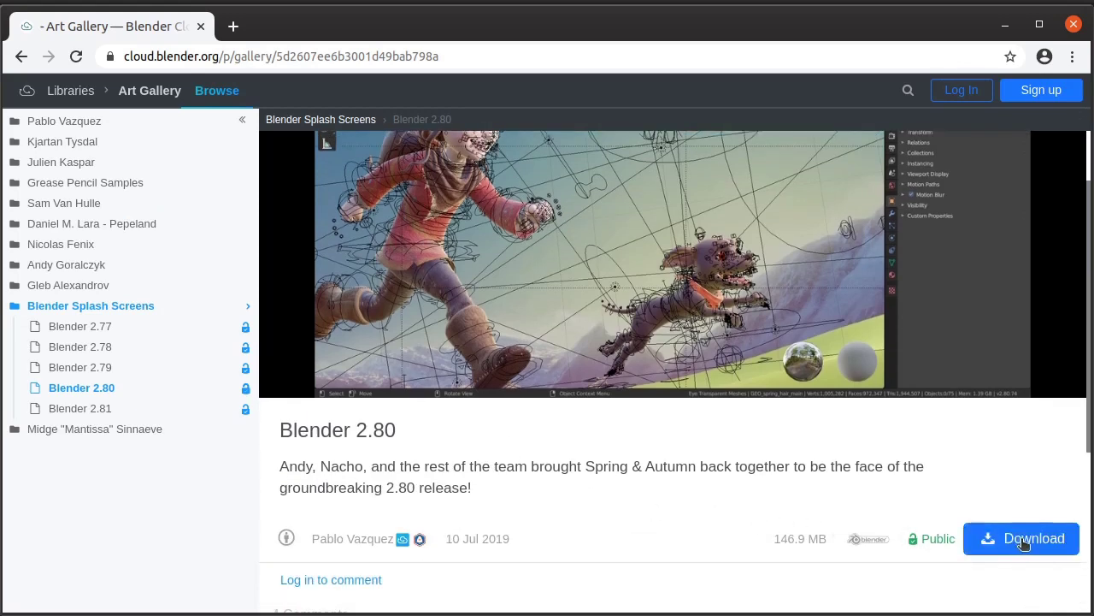
pyautogui.click(1023, 541)
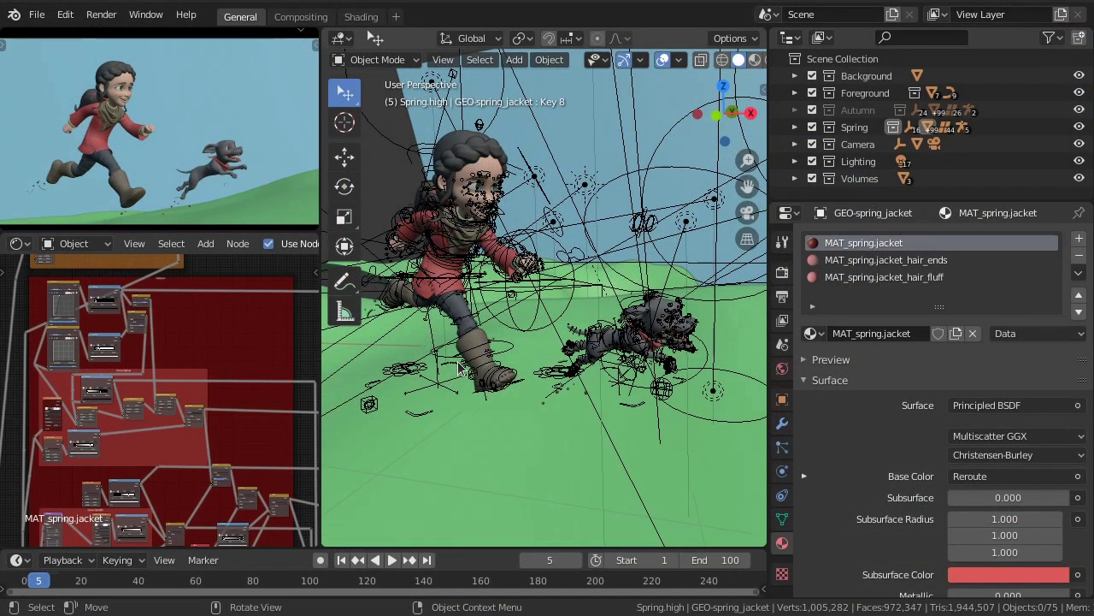
# Step: Show only Mesh objects, isolate the girl's head in Local view, and enter Edit Mode
pyautogui.click(605, 60)
pyautogui.moveTo(623, 135); pyautogui.dragTo(621, 356)
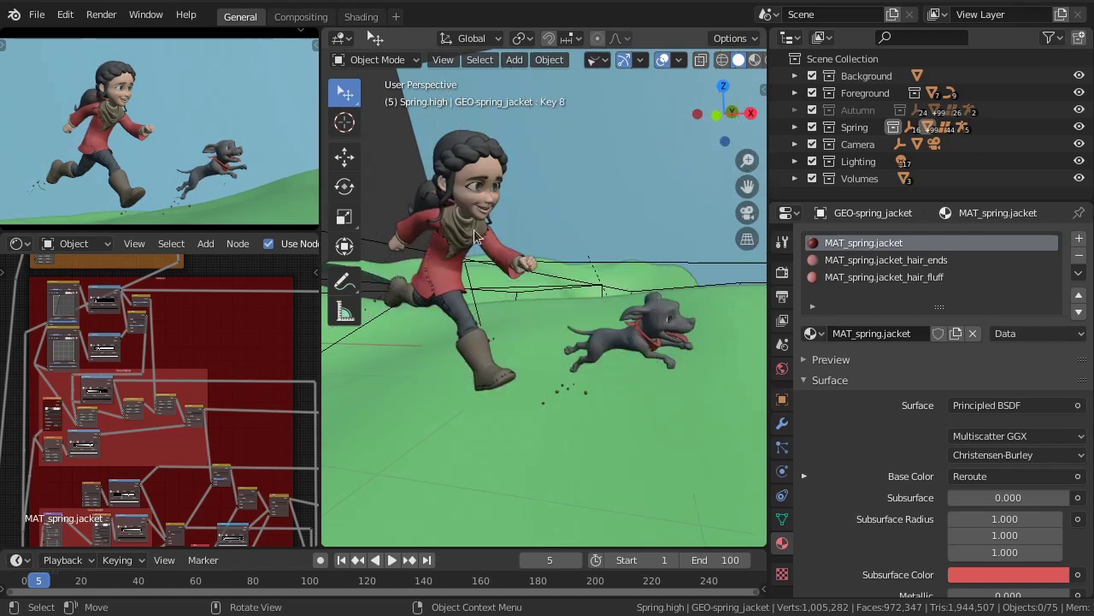
pyautogui.click(480, 183)
pyautogui.moveTo(522, 255); pyautogui.dragTo(444, 247, button='middle')
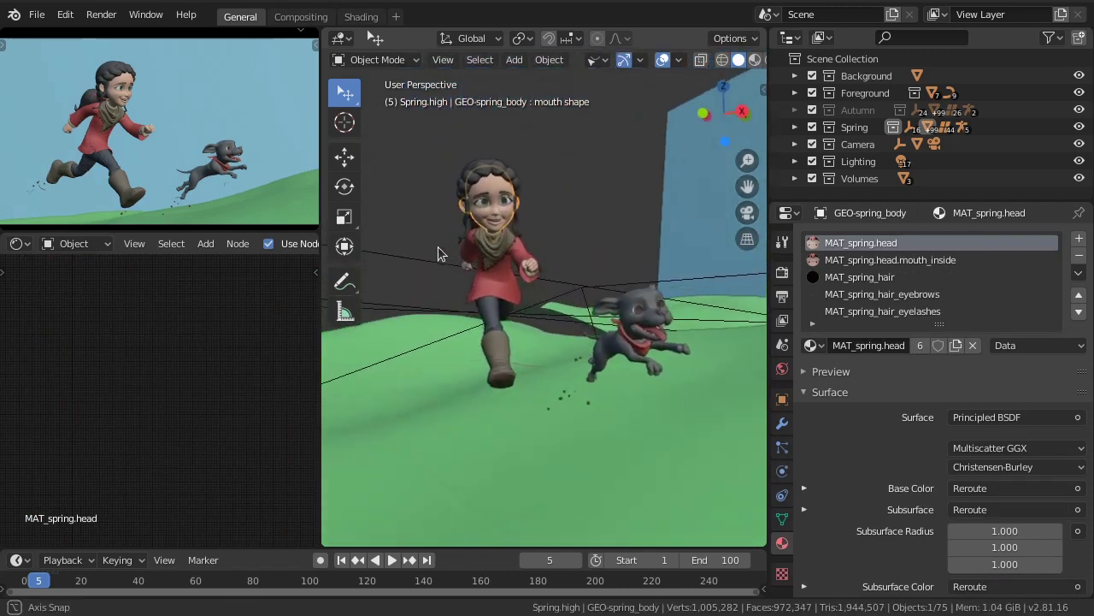
pyautogui.press('KP_Divide')
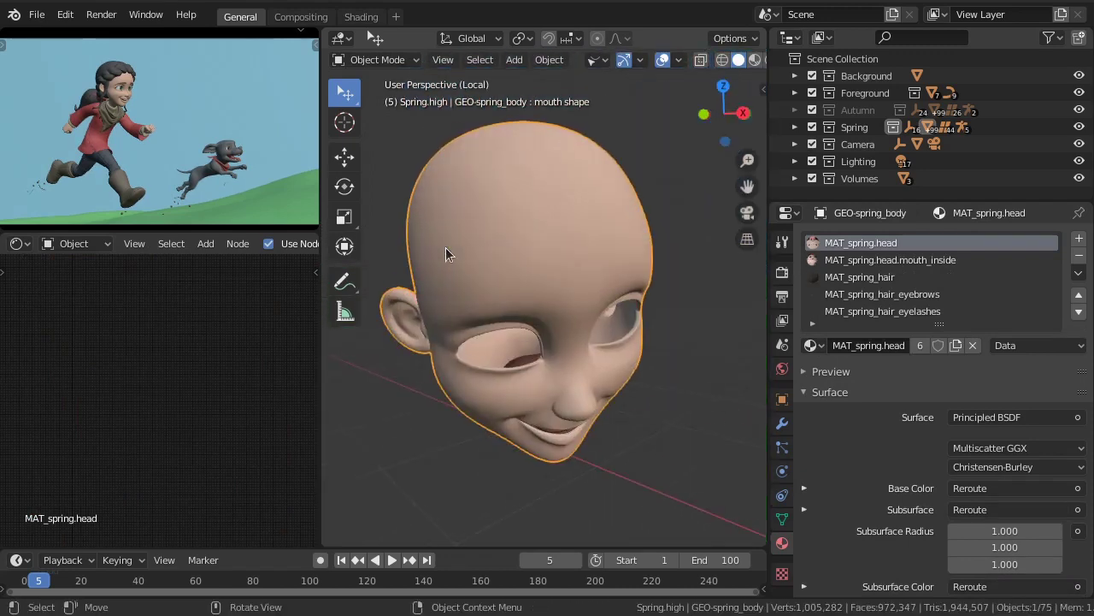
pyautogui.moveTo(534, 355)
pyautogui.mouseDown(button='middle')
pyautogui.moveTo(493, 375)
pyautogui.moveTo(539, 400)
pyautogui.moveTo(538, 379)
pyautogui.mouseUp(button='middle')
pyautogui.press('Tab')
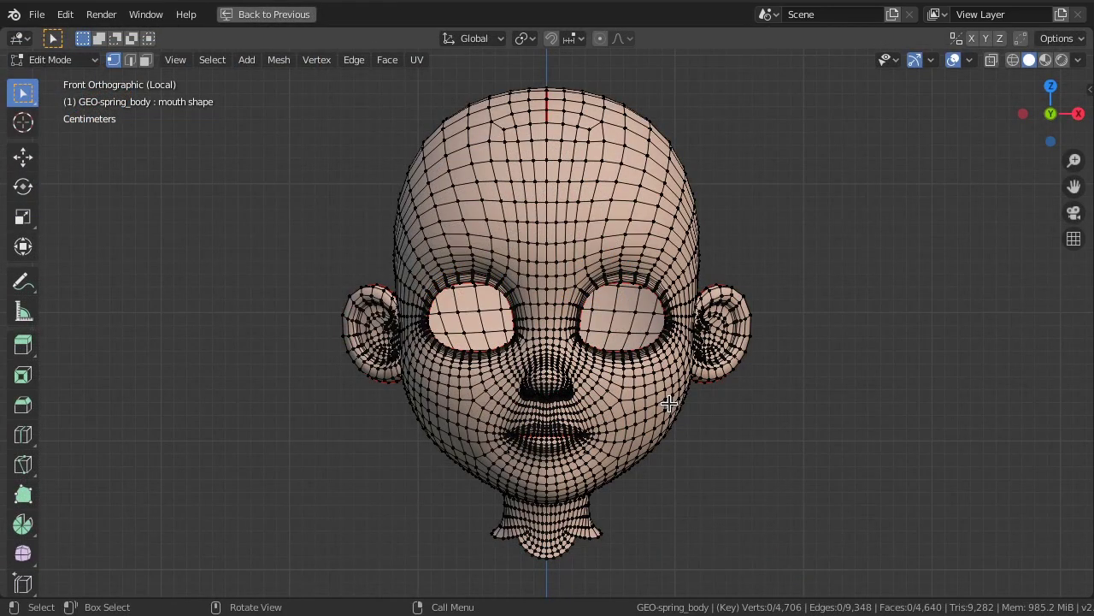
pyautogui.keyDown('ctrl'); pyautogui.keyDown('alt'); pyautogui.click(637, 263); pyautogui.keyUp('alt'); pyautogui.keyUp('ctrl')
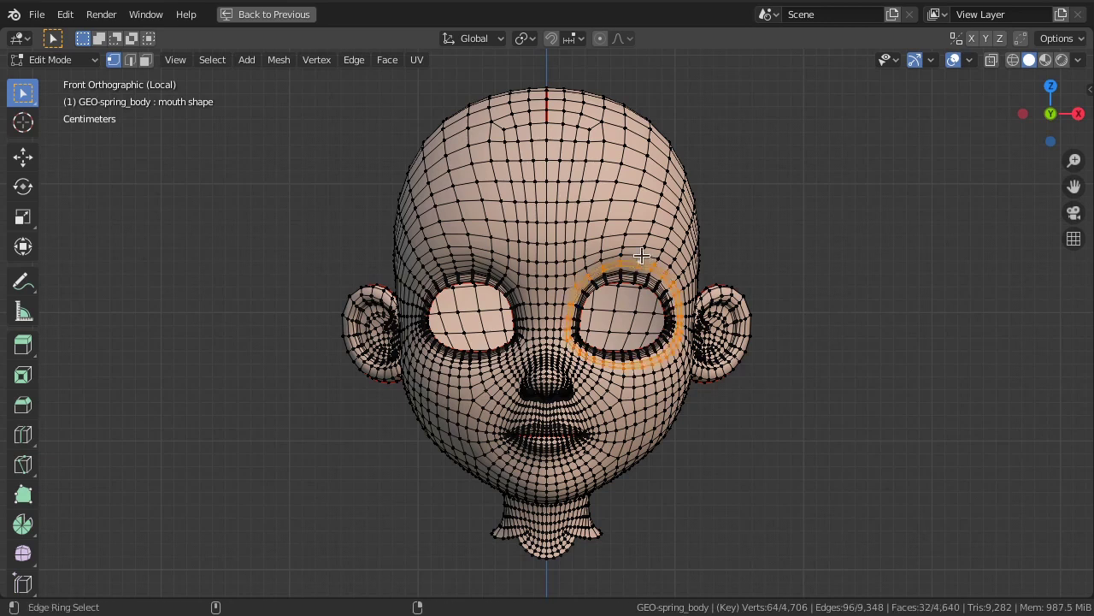
pyautogui.keyDown('ctrl'); pyautogui.keyDown('alt'); pyautogui.click(642, 251); pyautogui.keyUp('alt'); pyautogui.keyUp('ctrl')
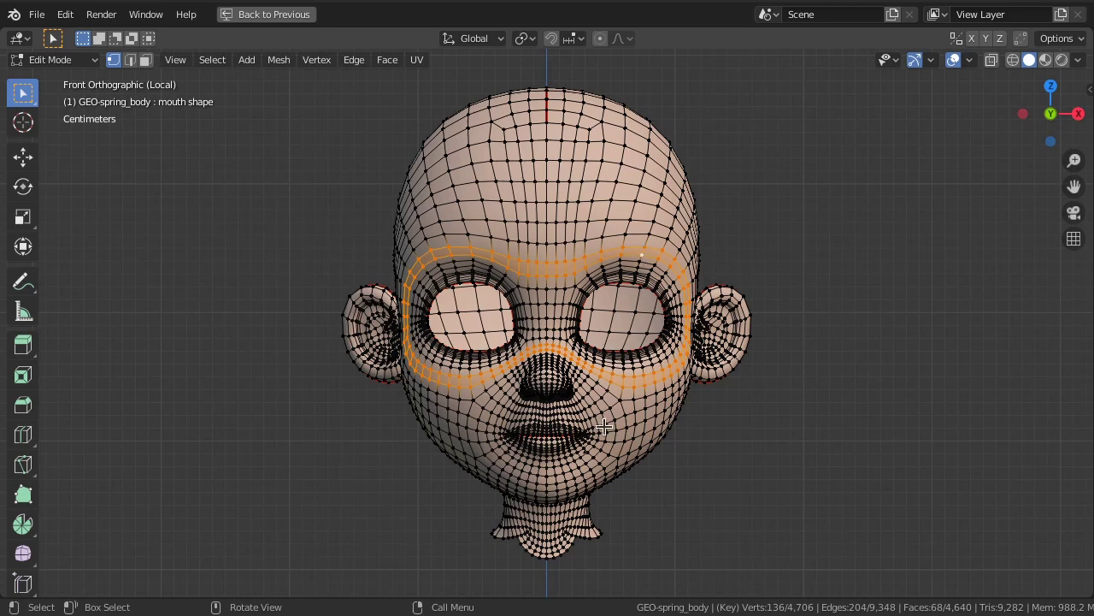
pyautogui.keyDown('ctrl'); pyautogui.keyDown('alt'); pyautogui.click(616, 401); pyautogui.keyUp('alt'); pyautogui.keyUp('ctrl')
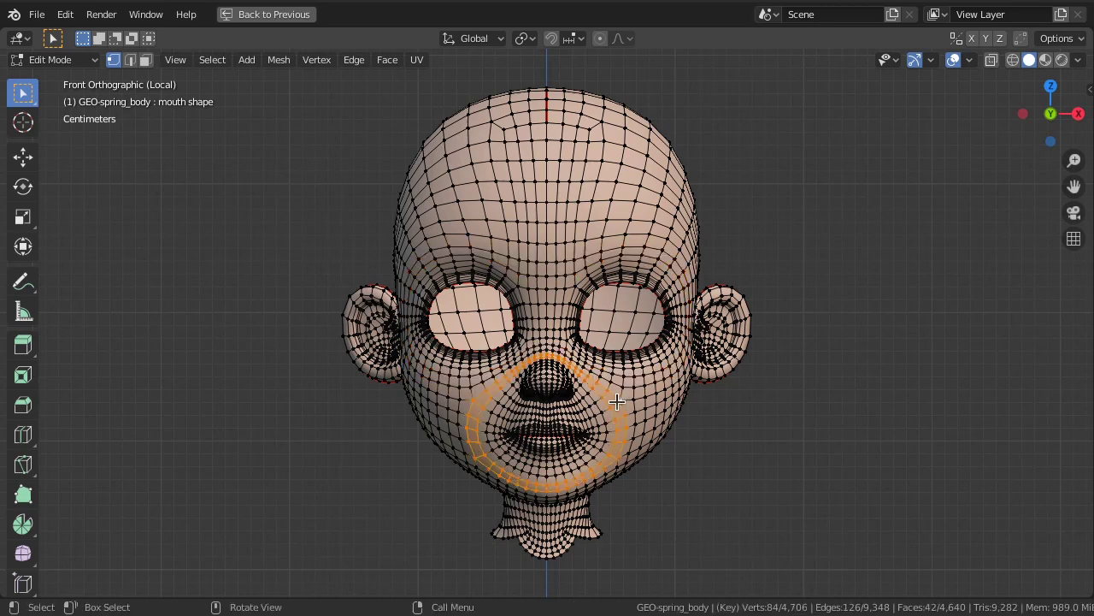
pyautogui.keyDown('ctrl'); pyautogui.keyDown('alt'); pyautogui.click(577, 445); pyautogui.keyUp('alt'); pyautogui.keyUp('ctrl')
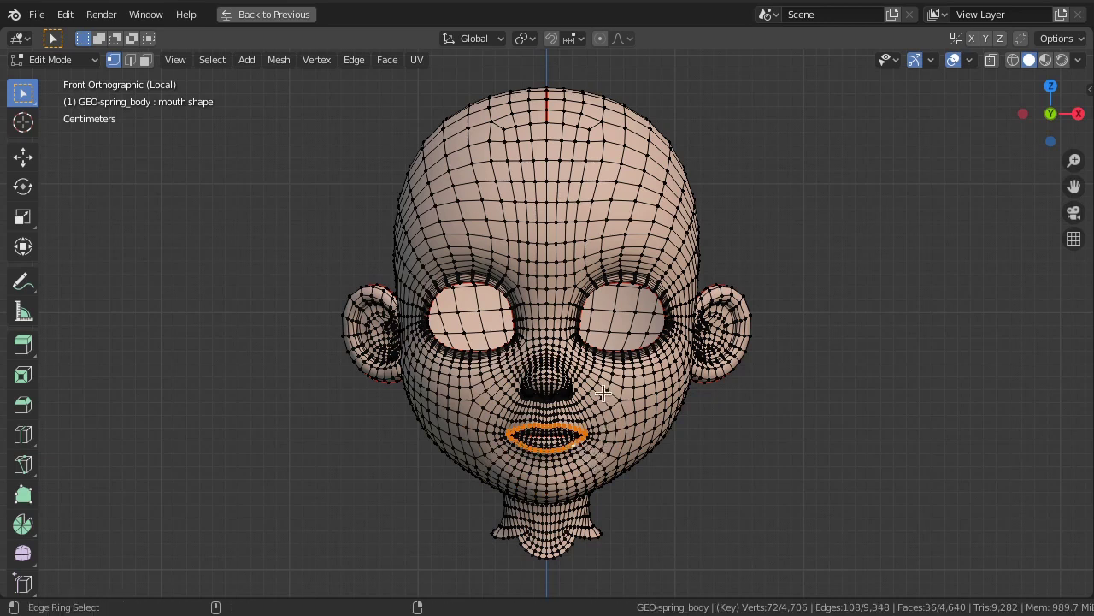
pyautogui.keyDown('ctrl'); pyautogui.keyDown('alt'); pyautogui.click(595, 368); pyautogui.keyUp('alt'); pyautogui.keyUp('ctrl')
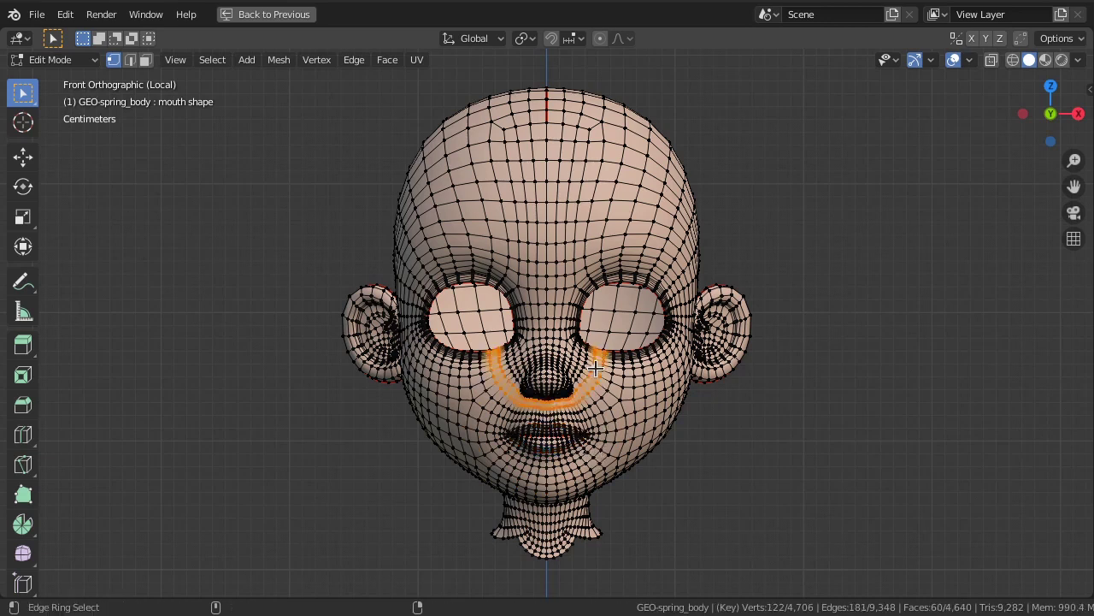
pyautogui.keyDown('ctrl'); pyautogui.keyDown('alt'); pyautogui.click(628, 227); pyautogui.keyUp('alt'); pyautogui.keyUp('ctrl')
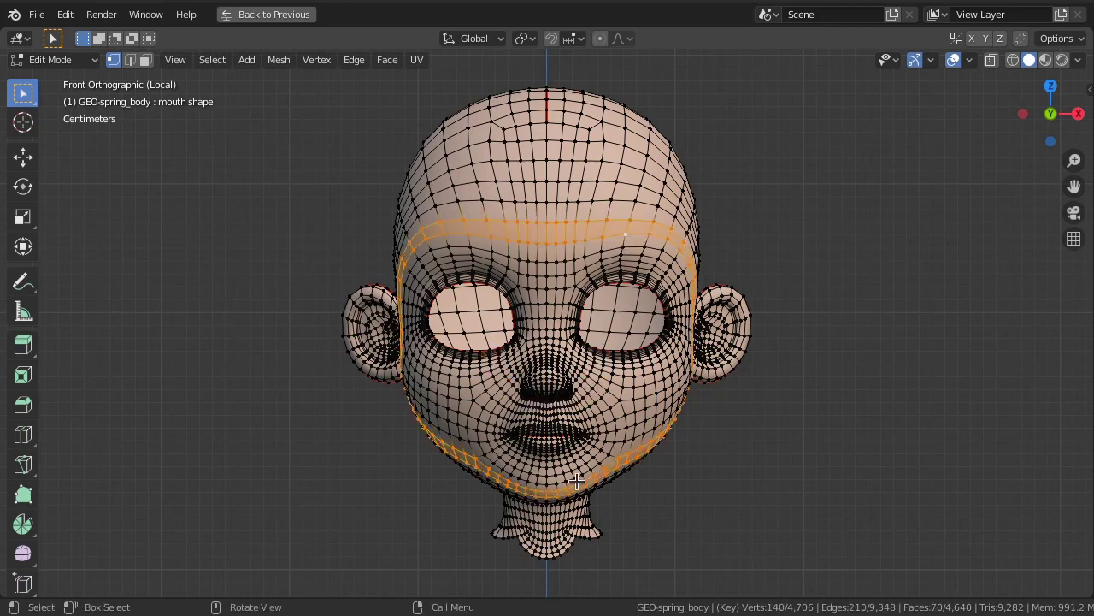
pyautogui.moveTo(663, 484); pyautogui.dragTo(565, 451, button='middle')
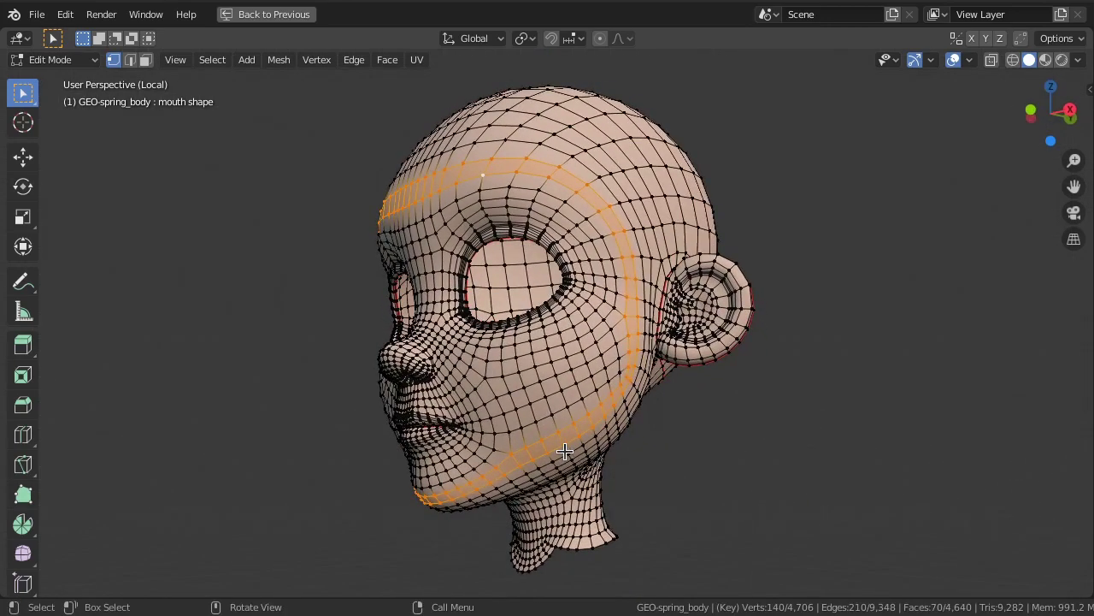
pyautogui.moveTo(669, 459)
pyautogui.mouseDown(button='middle')
pyautogui.moveTo(609, 445)
pyautogui.moveTo(564, 473)
pyautogui.moveTo(575, 438)
pyautogui.moveTo(465, 471)
pyautogui.moveTo(442, 496)
pyautogui.moveTo(386, 490)
pyautogui.mouseUp(button='middle')
pyautogui.hotkey('alt', 'a')
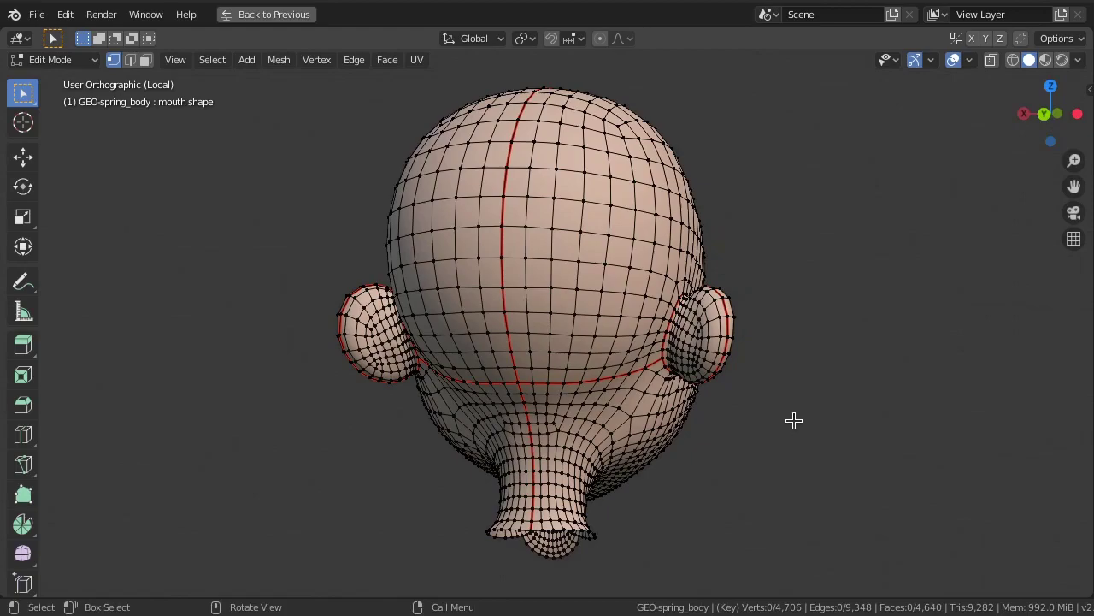
pyautogui.moveTo(793, 420)
pyautogui.mouseDown(button='middle')
pyautogui.moveTo(784, 455)
pyautogui.moveTo(781, 435)
pyautogui.moveTo(420, 413)
pyautogui.mouseUp(button='middle')
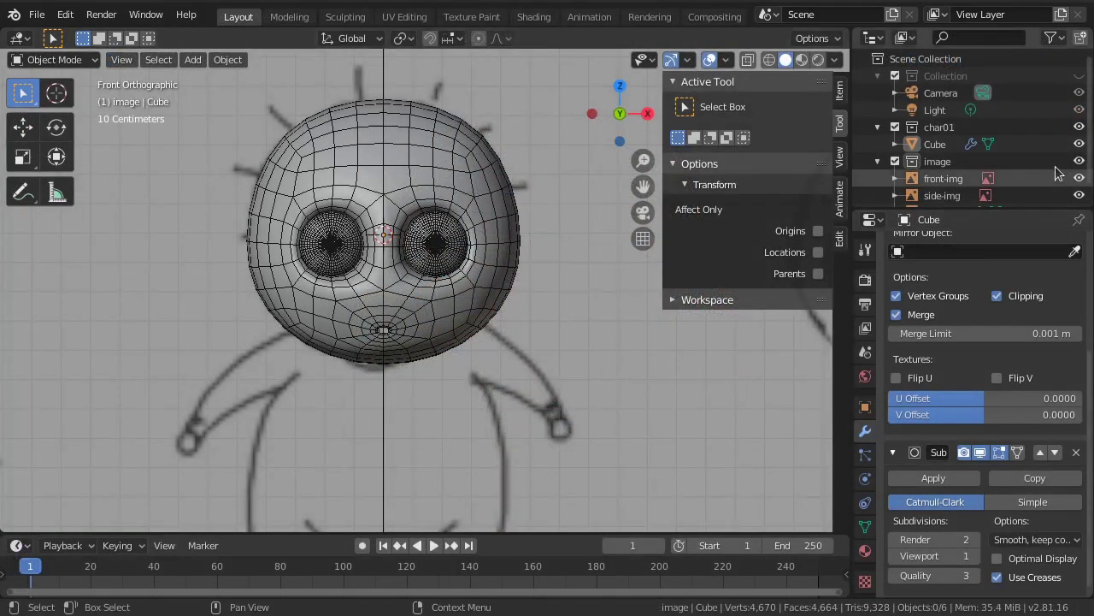
# Step: Hide the 'image' collection, set the Cube's viewport subdivision to 0, and enter Edit Mode
pyautogui.click(1079, 161)
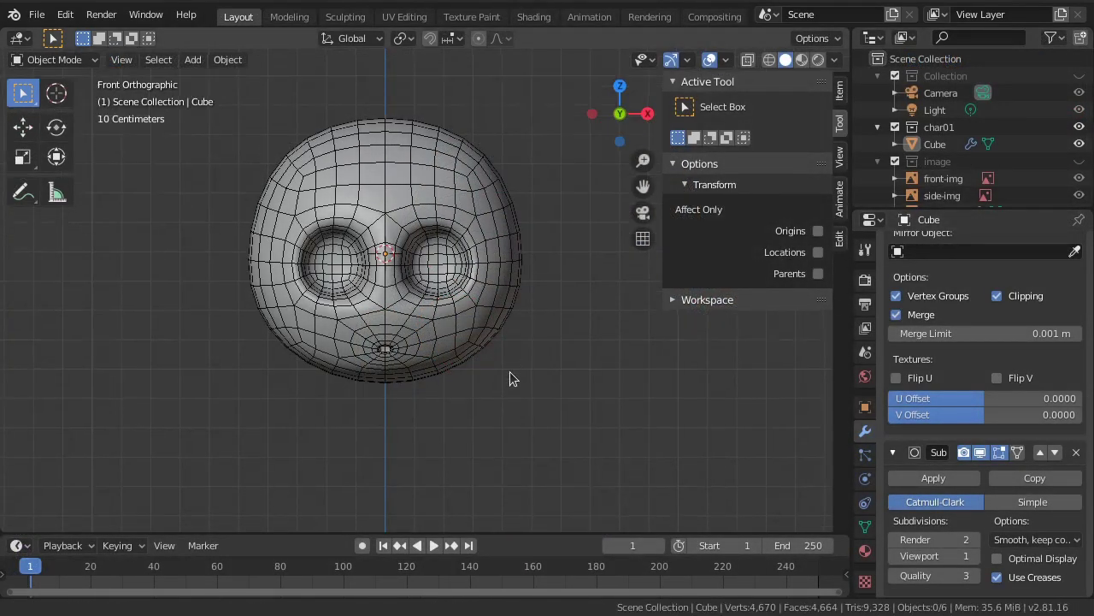
pyautogui.scroll(1, 508, 384)
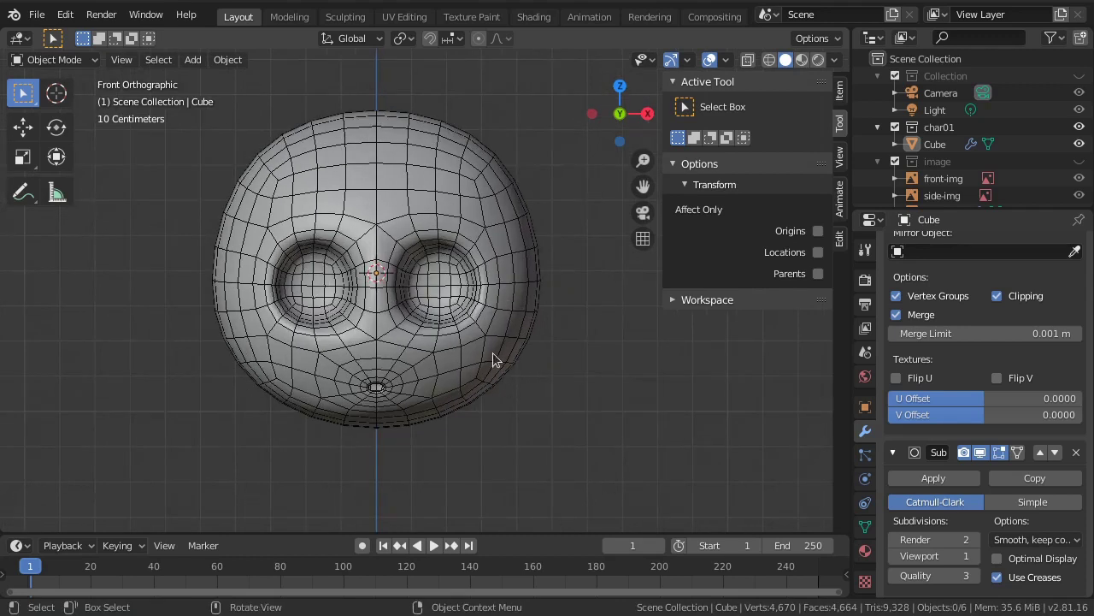
pyautogui.click(493, 352)
pyautogui.hotkey('ctrl', '0')
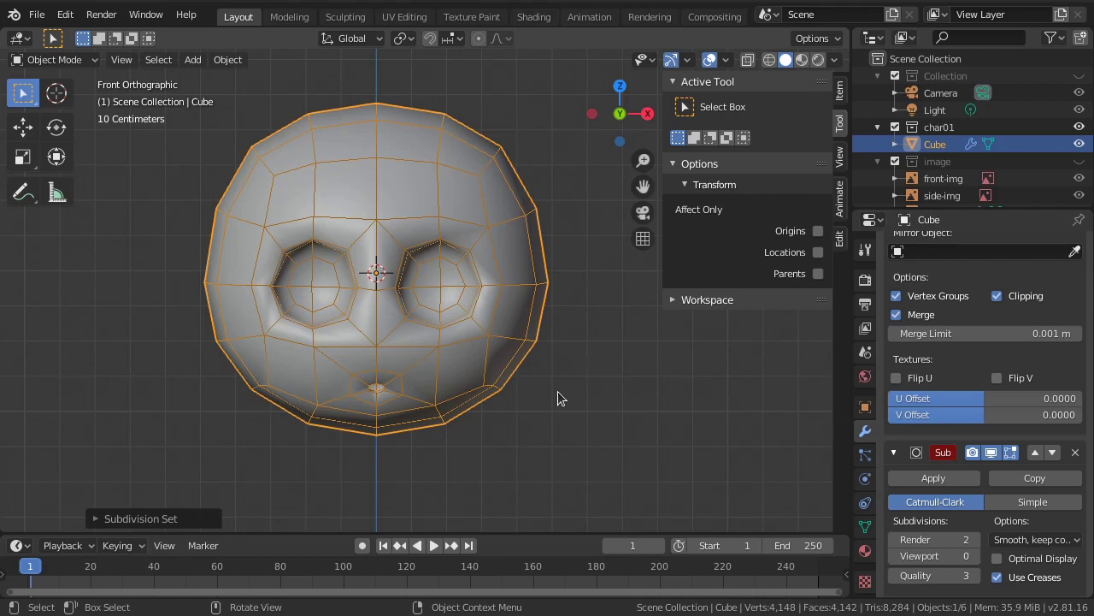
pyautogui.press('Tab')
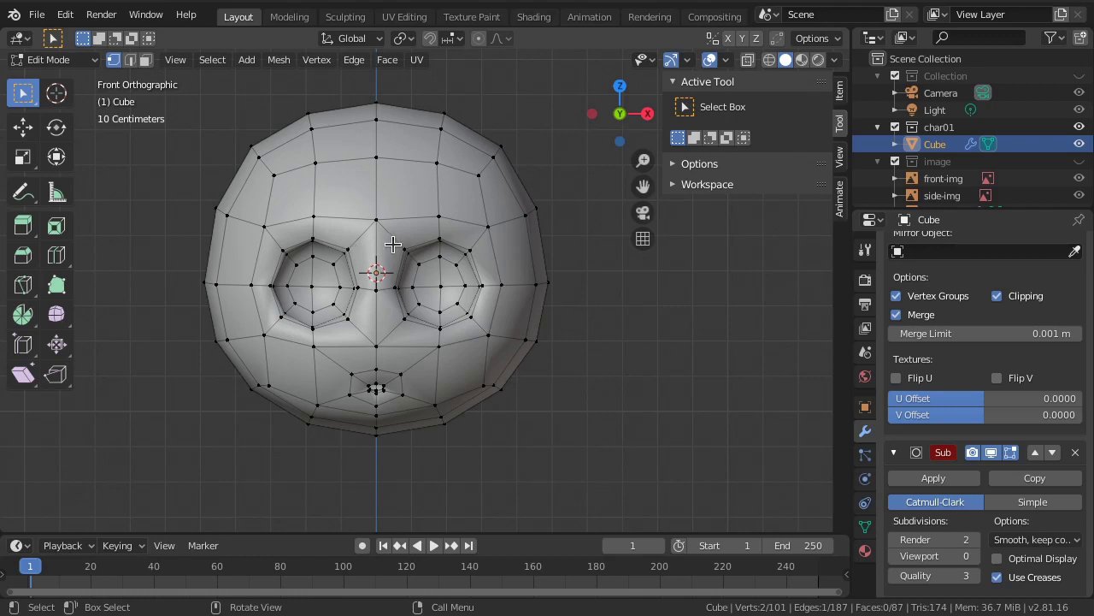
# Step: Knife-cut two edges to the centre line: one beside the right eye, one across the nose bridge
pyautogui.press('k')
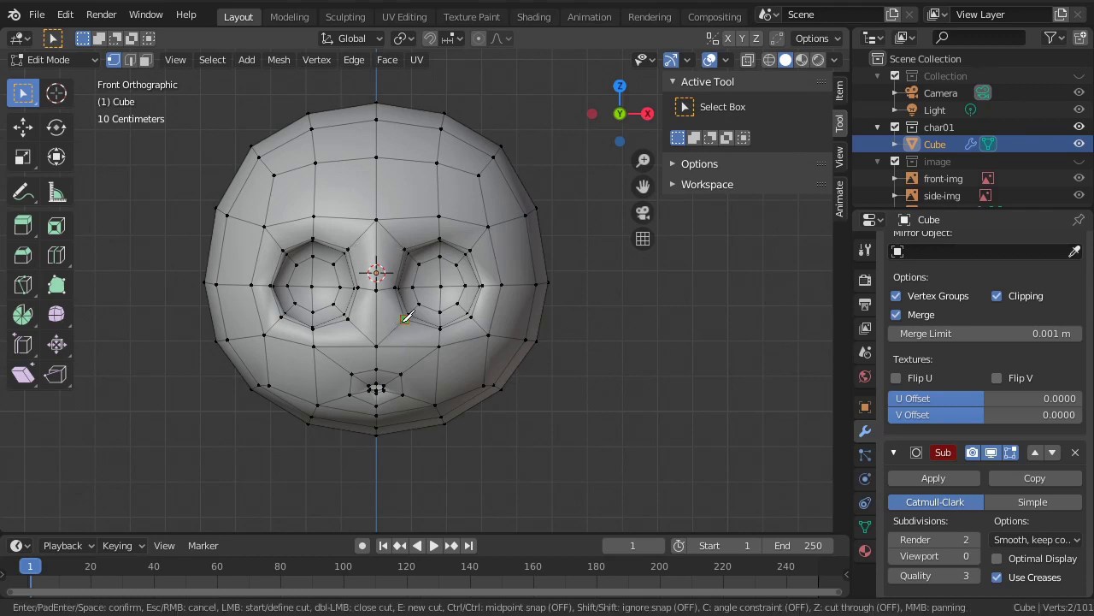
pyautogui.press('Escape')
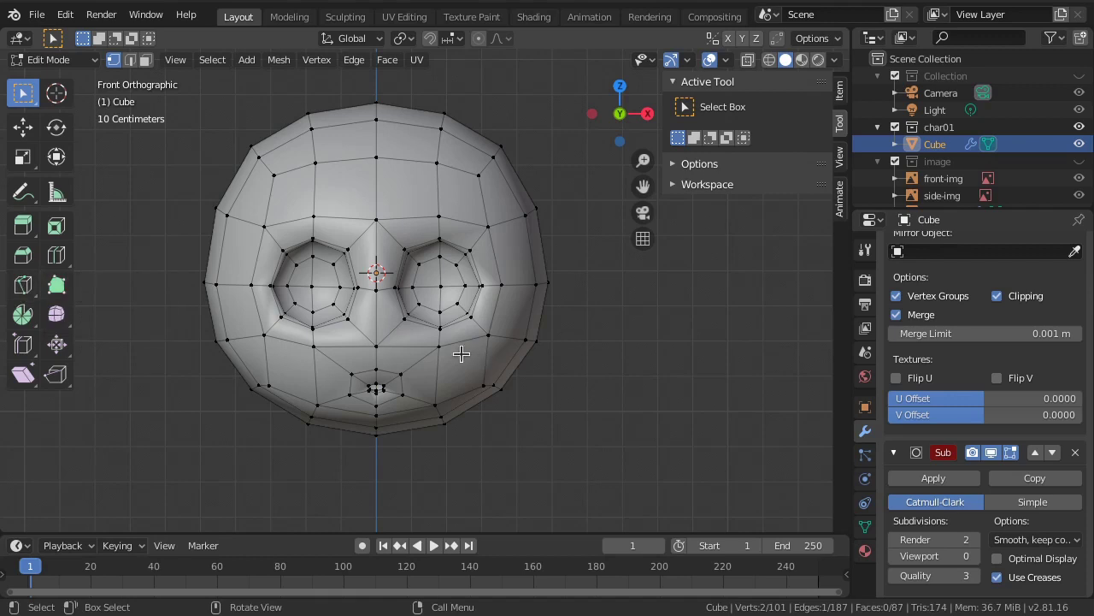
pyautogui.press('k')
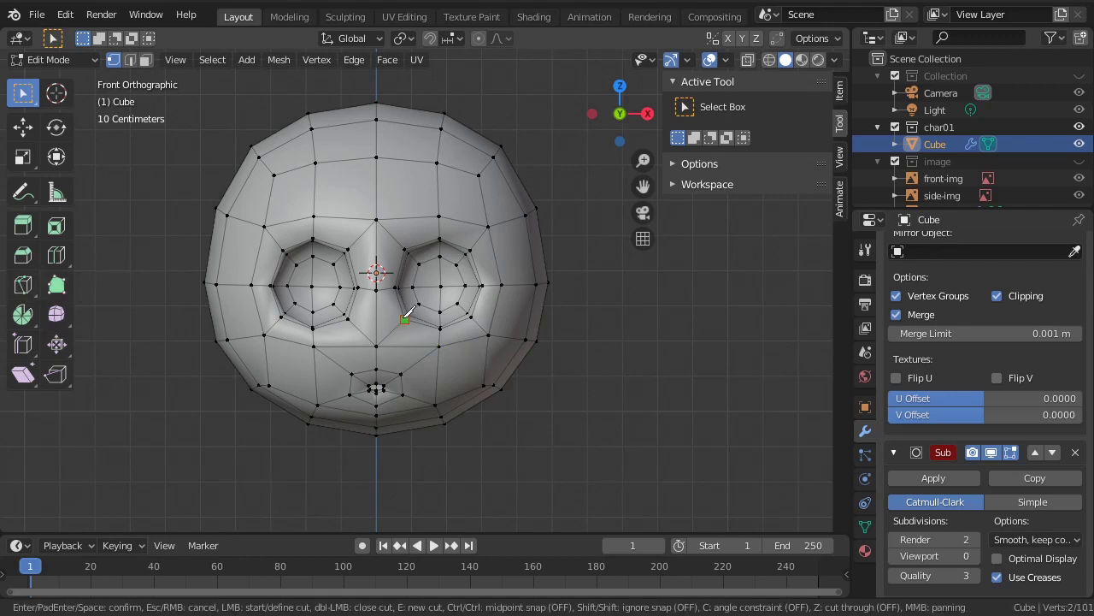
pyautogui.click(405, 318)
pyautogui.click(378, 316)
pyautogui.press('Return')
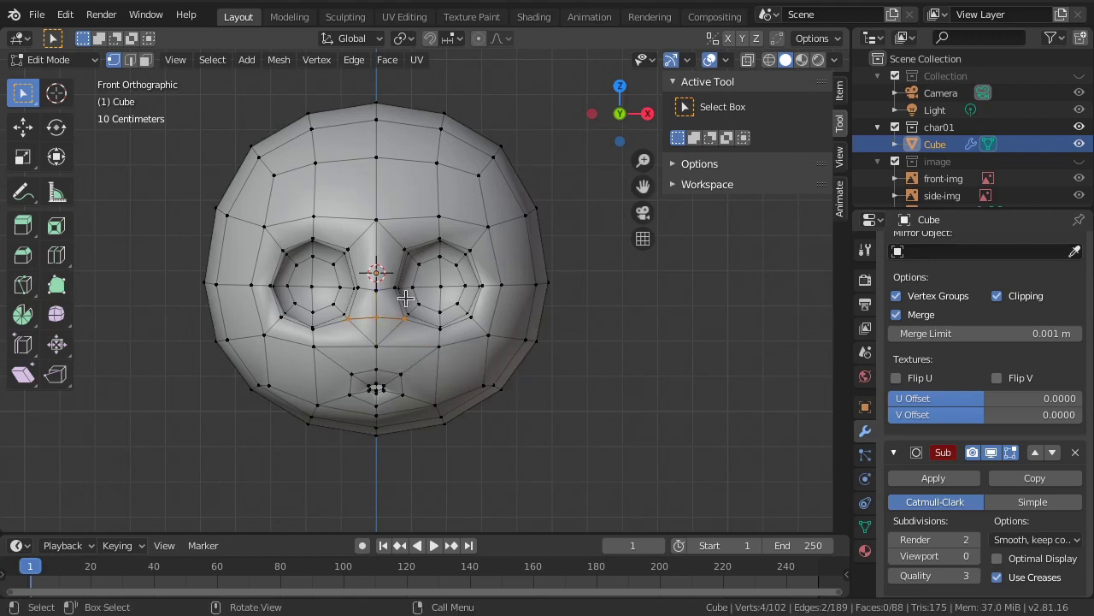
pyautogui.press('k')
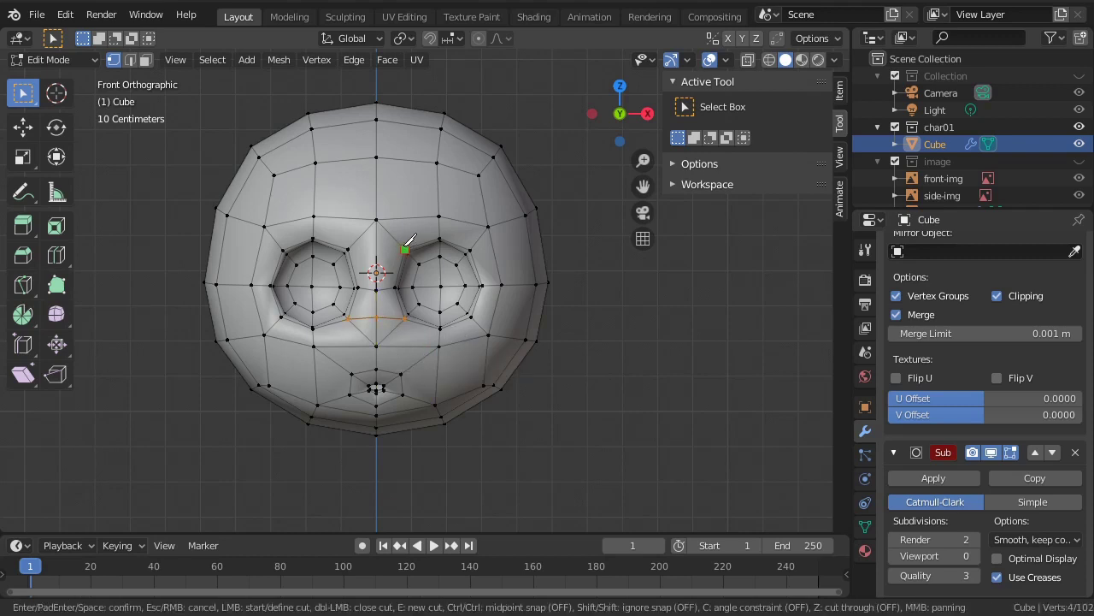
pyautogui.click(403, 248)
pyautogui.click(377, 248)
pyautogui.press('Return')
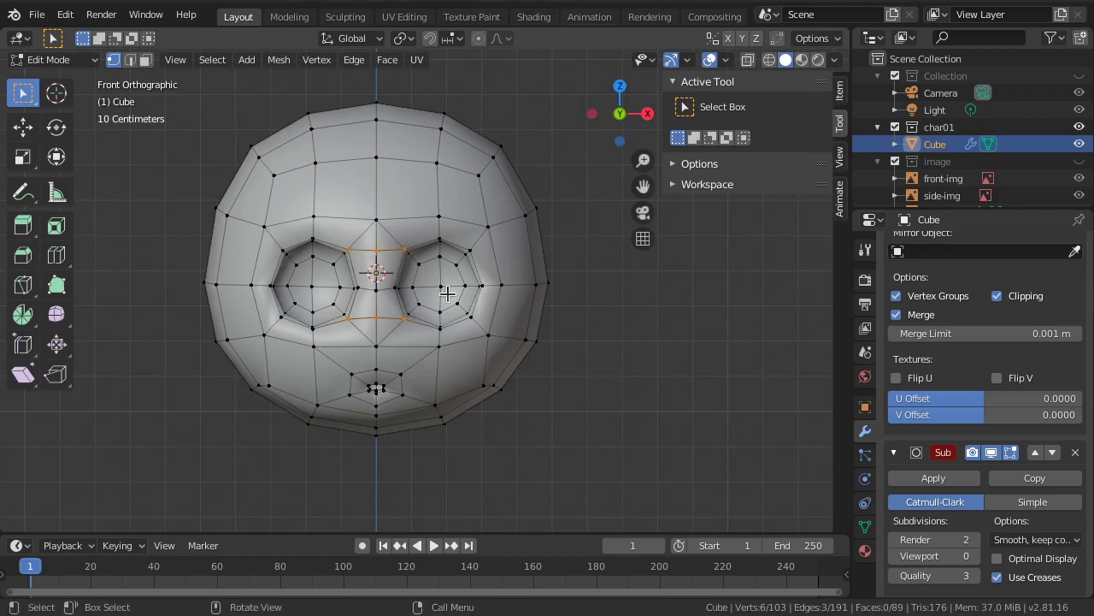
# Step: Knife-cut from the nose bridge up the forehead to the centre line at the top of the head
pyautogui.press('k')
pyautogui.click(405, 249)
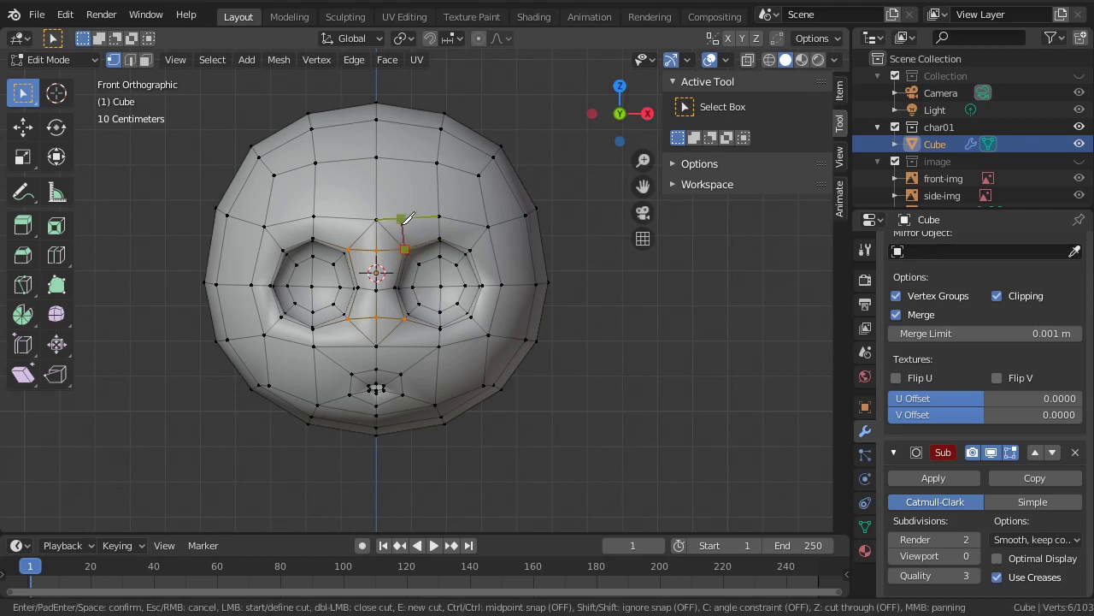
pyautogui.press('ctrl')
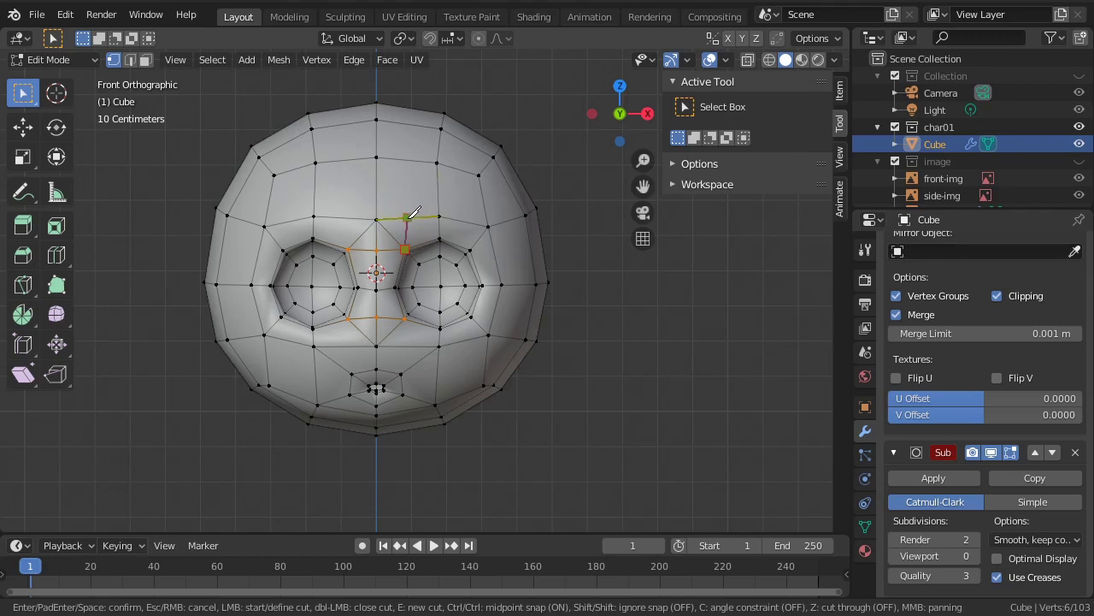
pyautogui.click(411, 214)
pyautogui.click(412, 157)
pyautogui.click(410, 158)
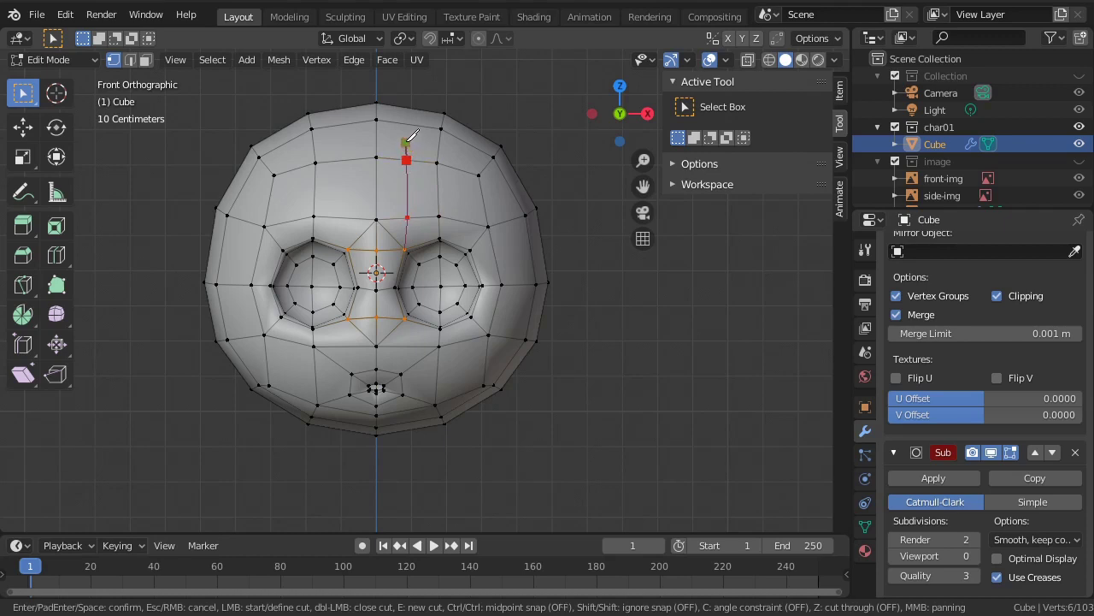
pyautogui.click(412, 136)
pyautogui.click(381, 136)
pyautogui.press('Return')
# Step: Knife-cut from the upper forehead vertex to the top vertex
pyautogui.press('k')
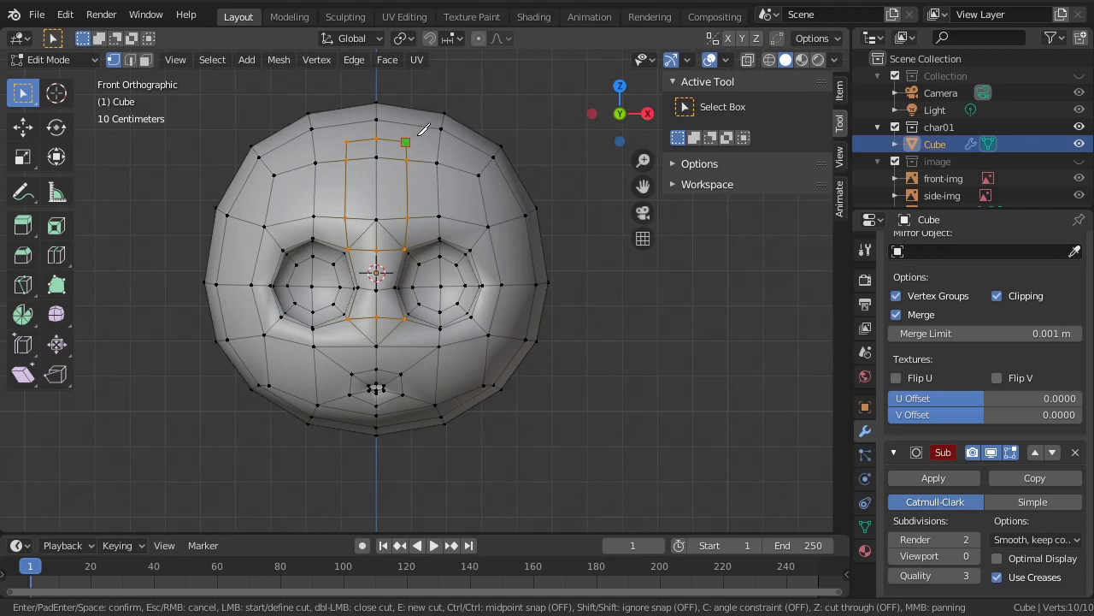
pyautogui.click(422, 128)
pyautogui.click(442, 127)
pyautogui.press('Return')
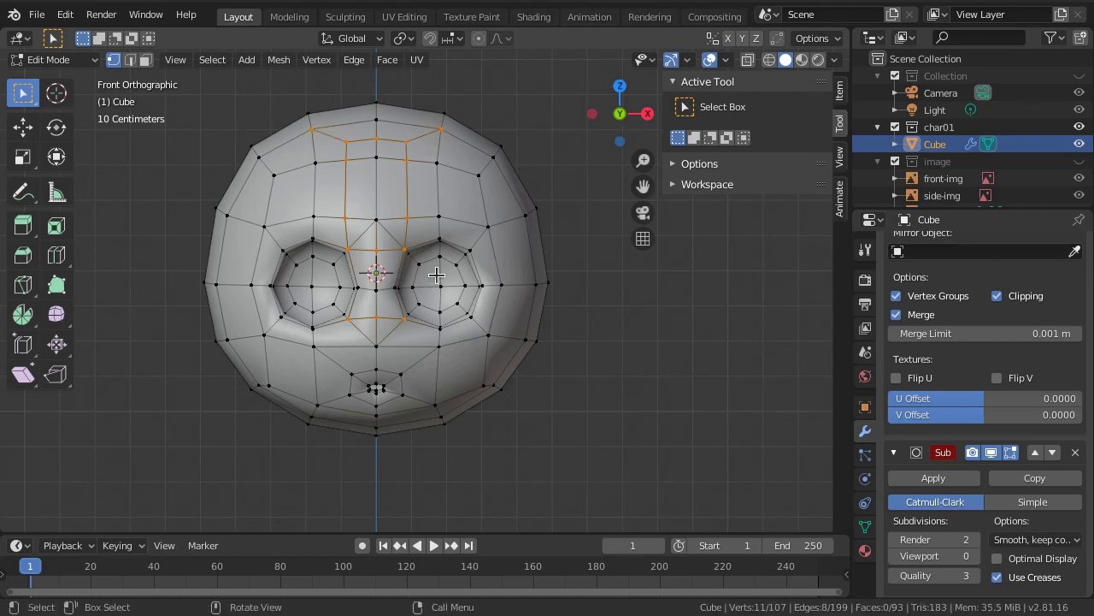
# Step: Select the new forehead faces, then raise the centre vertex below the nose about 0.012 m
pyautogui.click(377, 220)
pyautogui.keyDown('shift'); pyautogui.click(405, 249); pyautogui.keyUp('shift')
pyautogui.keyDown('shift'); pyautogui.click(408, 219); pyautogui.keyUp('shift')
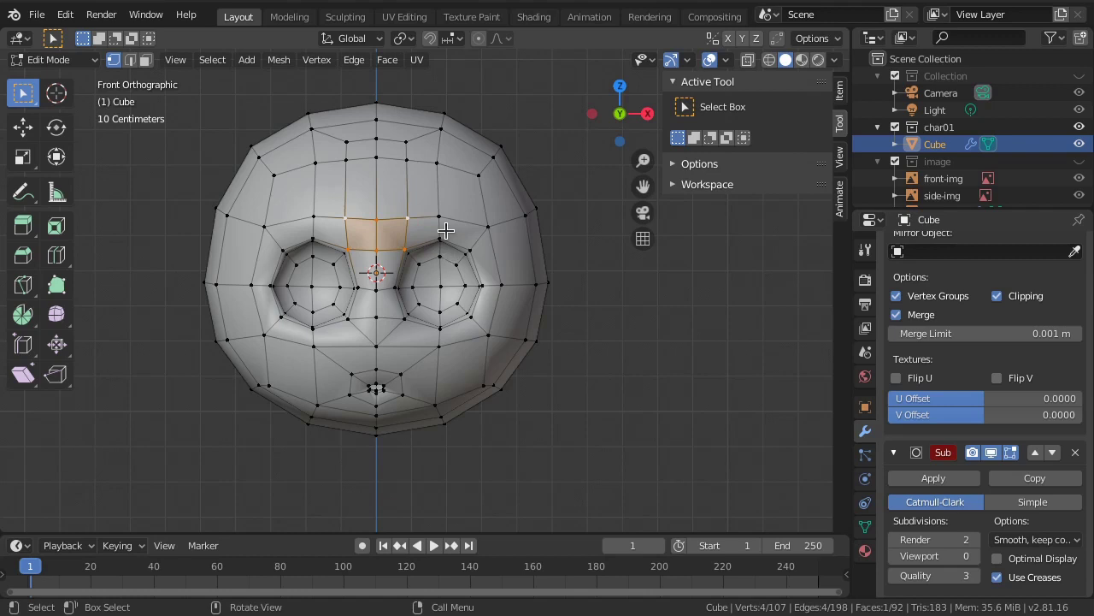
pyautogui.click(376, 346)
pyautogui.press('g')
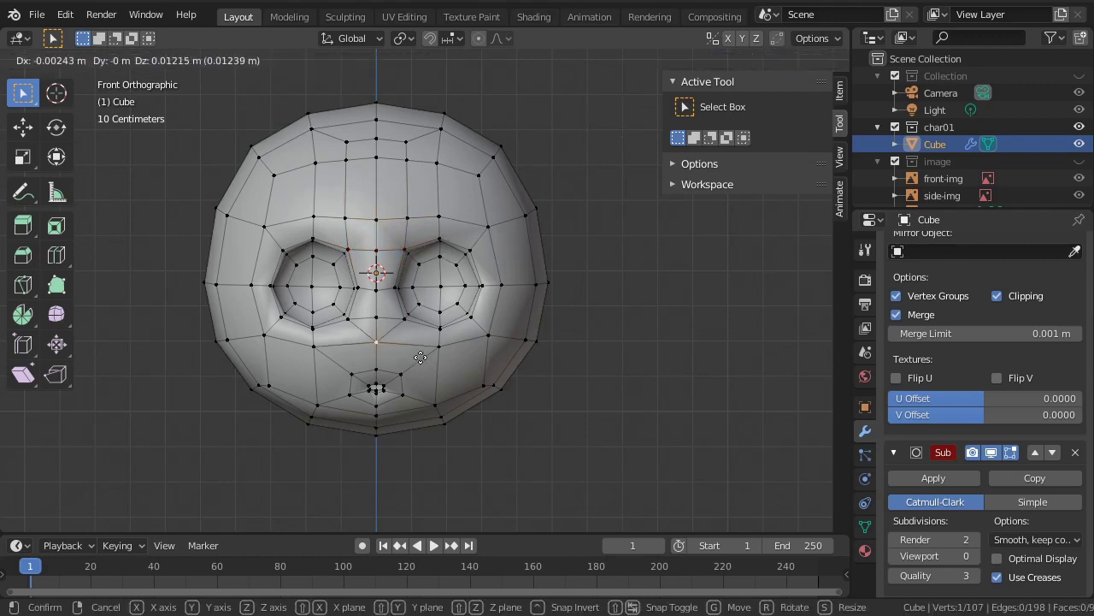
pyautogui.click(420, 353)
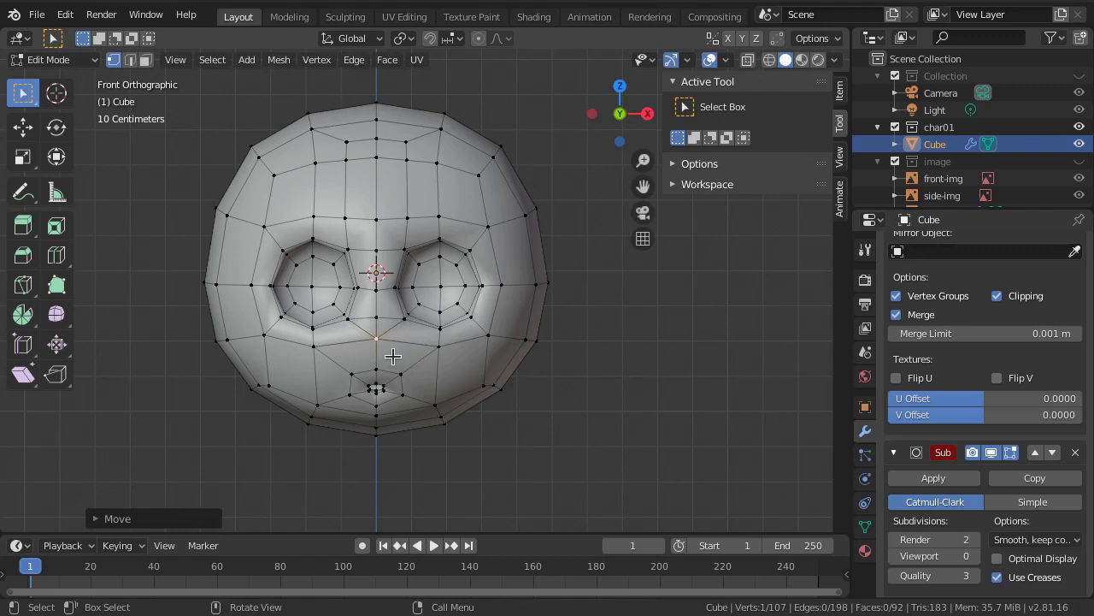
# Step: Knife-cut from the side vertex to the centre vertex below the nose, then clear the selection
pyautogui.press('k')
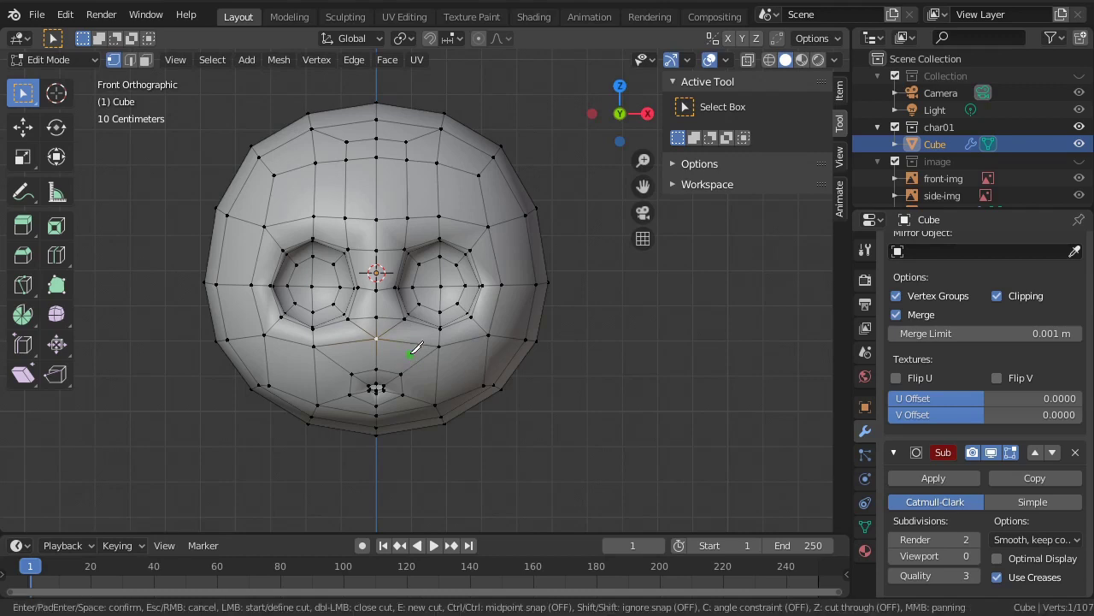
pyautogui.click(404, 319)
pyautogui.click(377, 357)
pyautogui.press('Return')
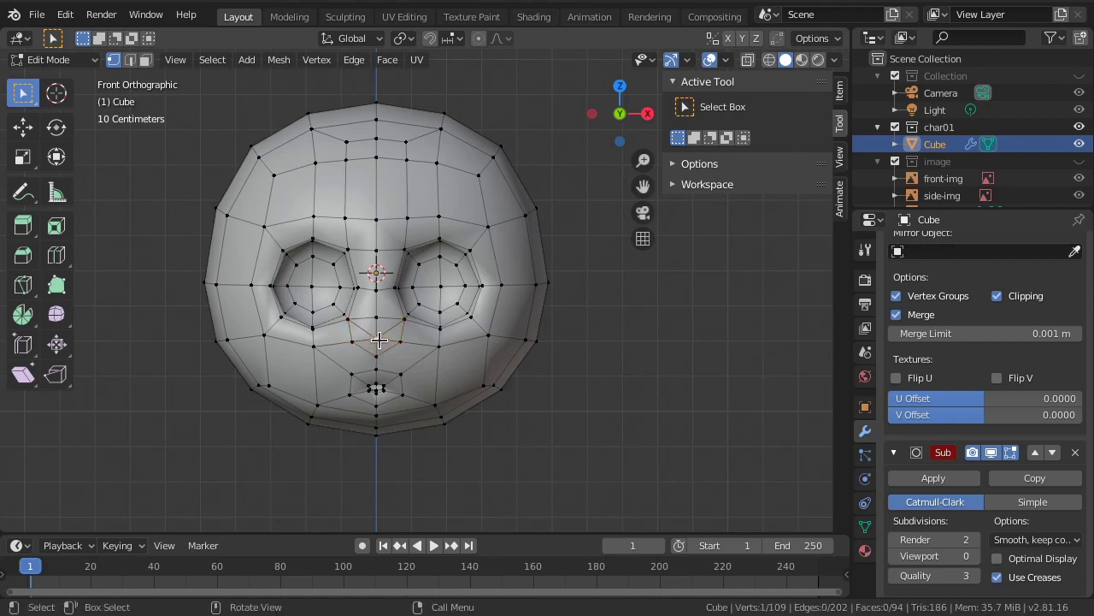
pyautogui.keyDown('shift'); pyautogui.click(376, 318); pyautogui.keyUp('shift')
pyautogui.keyDown('shift'); pyautogui.click(403, 319); pyautogui.keyUp('shift')
pyautogui.hotkey('alt', 'a')
# Step: Knife-cut around the top of the mouth and select a vertex above it
pyautogui.press('k')
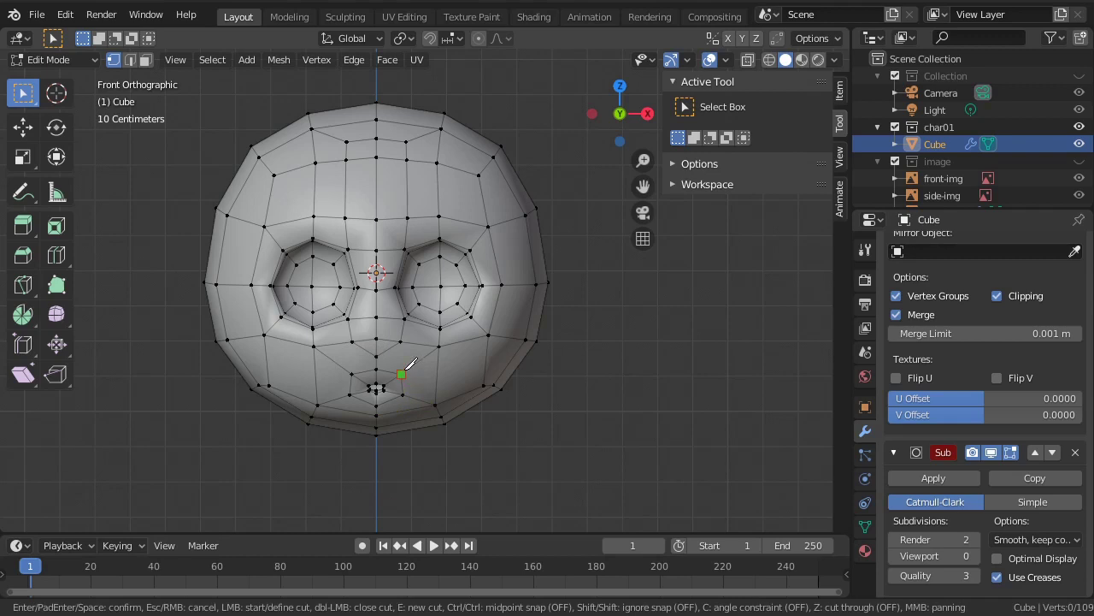
pyautogui.click(401, 373)
pyautogui.press('Return')
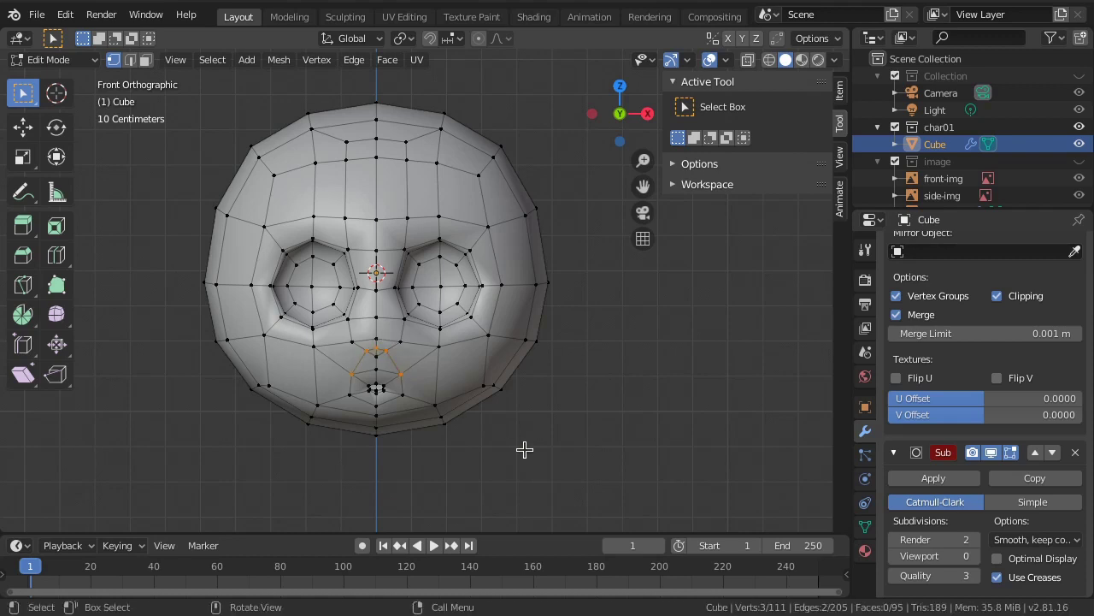
pyautogui.click(524, 449)
pyautogui.click(389, 352)
# Step: Move the mouth vertex and slide the lower mouth vertices outward along their edges
pyautogui.press('g')
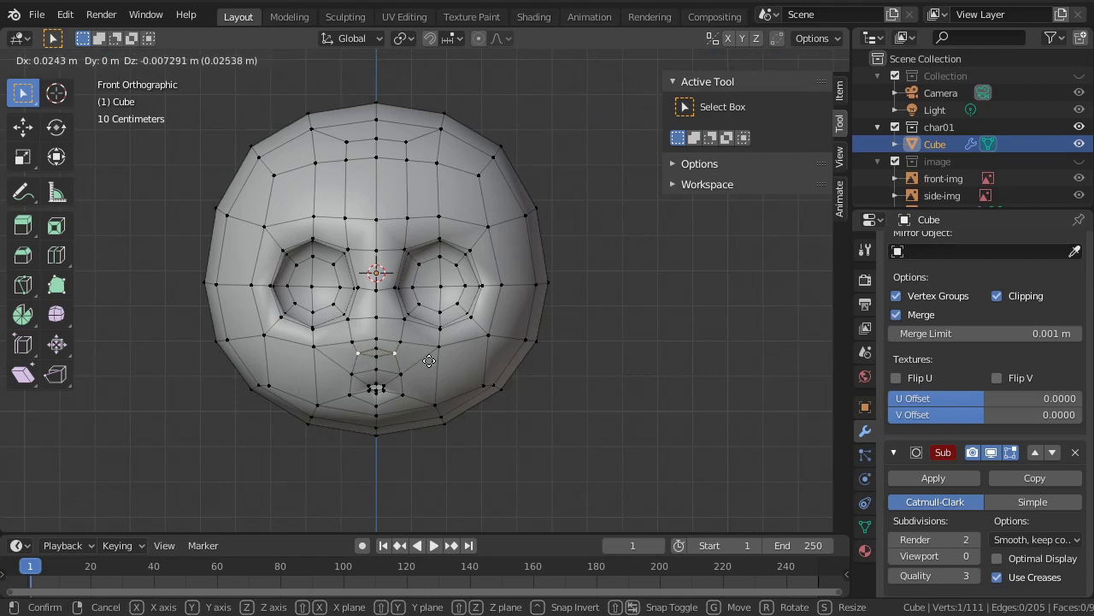
pyautogui.click(427, 360)
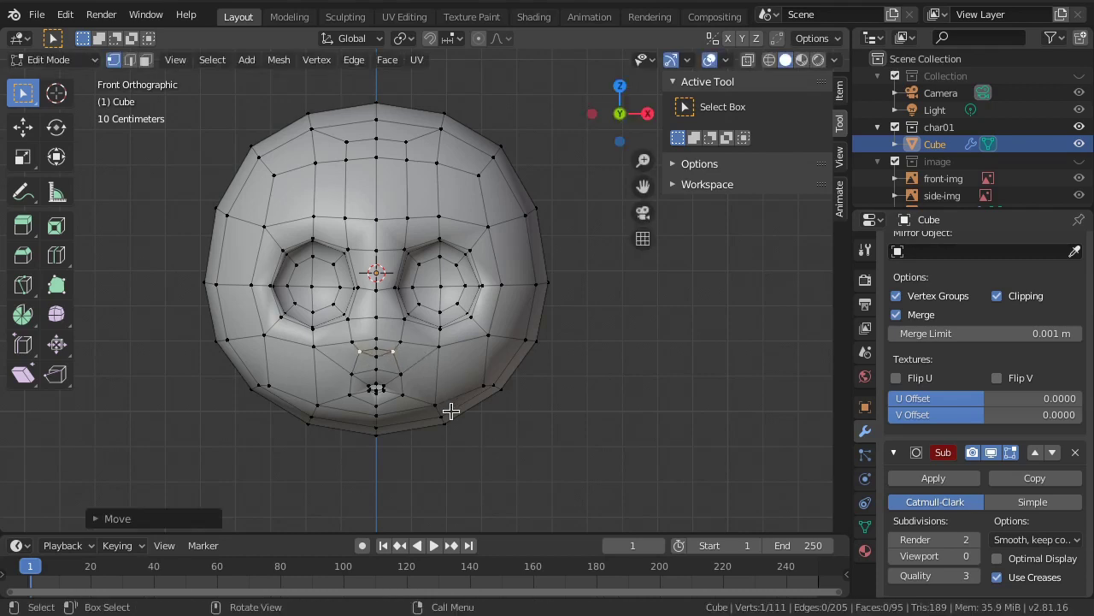
pyautogui.click(401, 373)
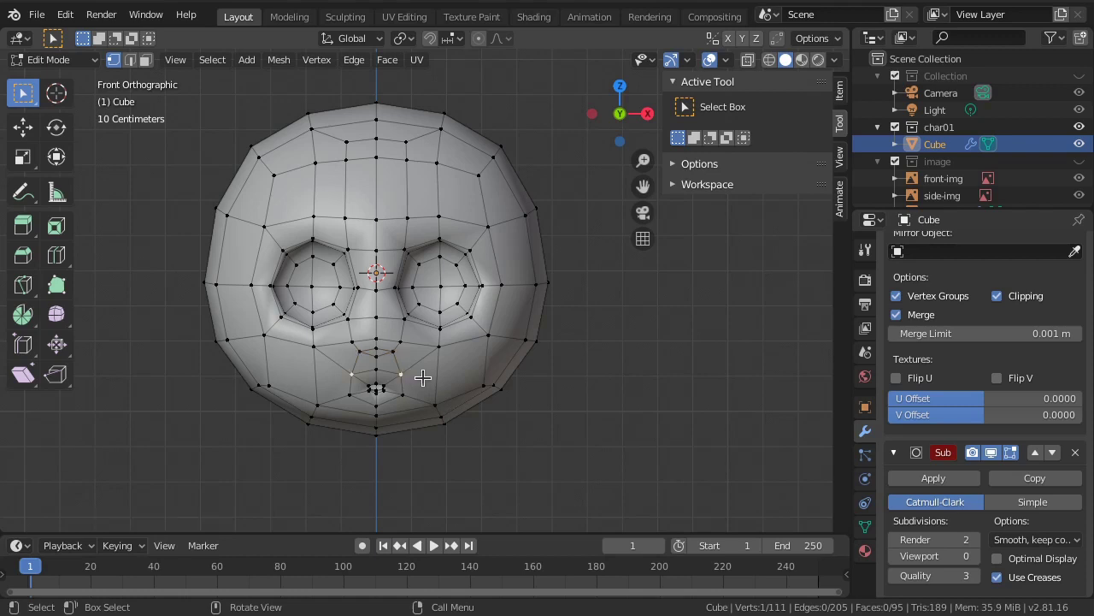
pyautogui.press('g')
pyautogui.press('g')
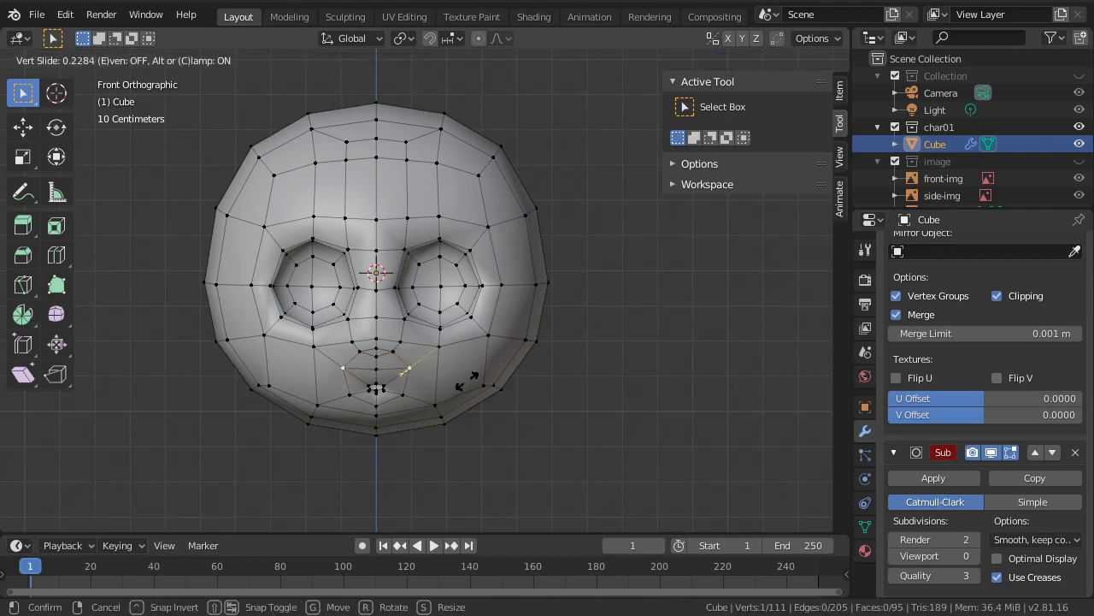
pyautogui.click(470, 384)
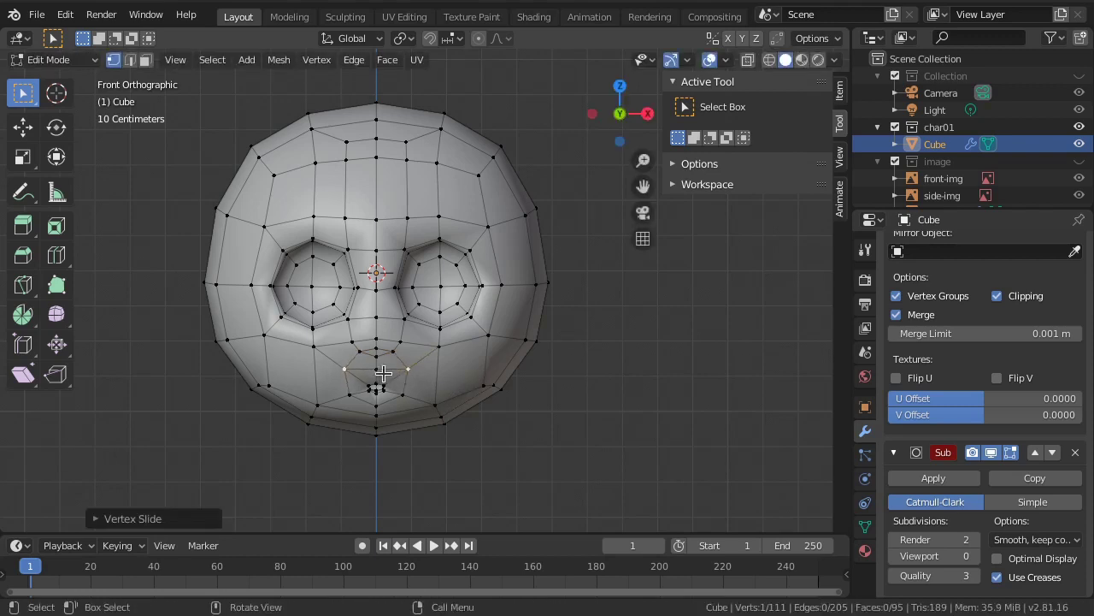
pyautogui.press('g')
pyautogui.click(470, 386)
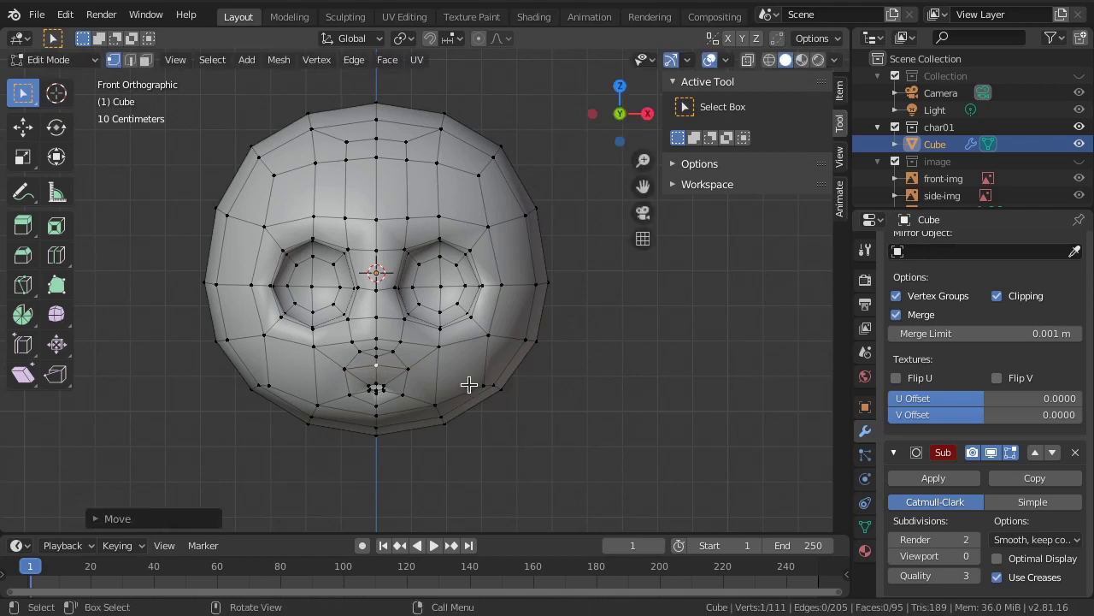
pyautogui.click(410, 394)
pyautogui.press('g')
pyautogui.press('g')
pyautogui.click(433, 398)
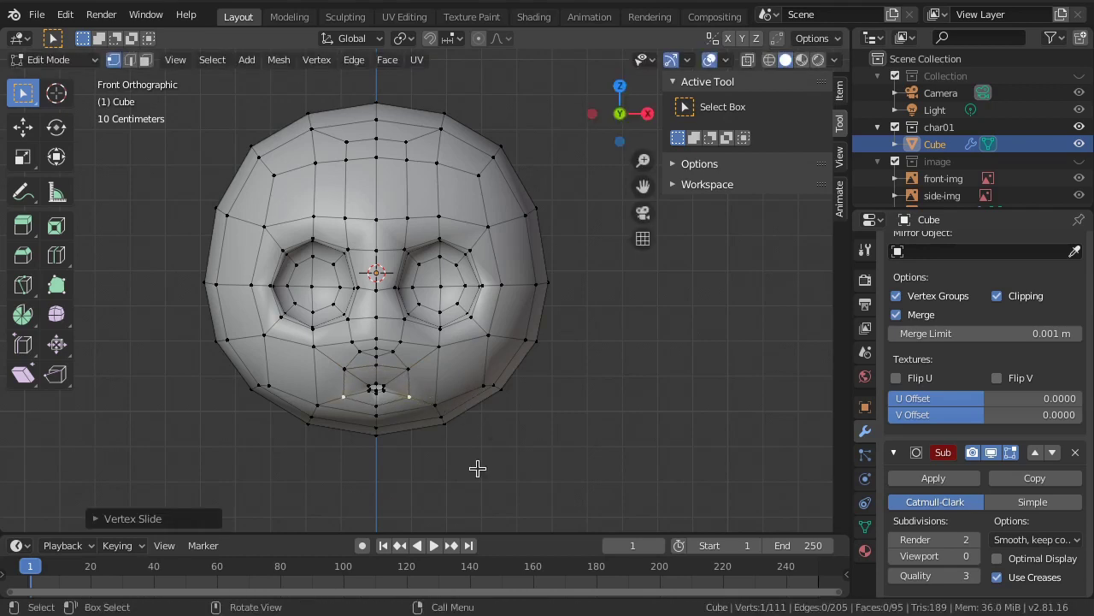
# Step: Lower and slide the chin vertex into place, then return to front view
pyautogui.moveTo(491, 470); pyautogui.dragTo(366, 371, button='middle')
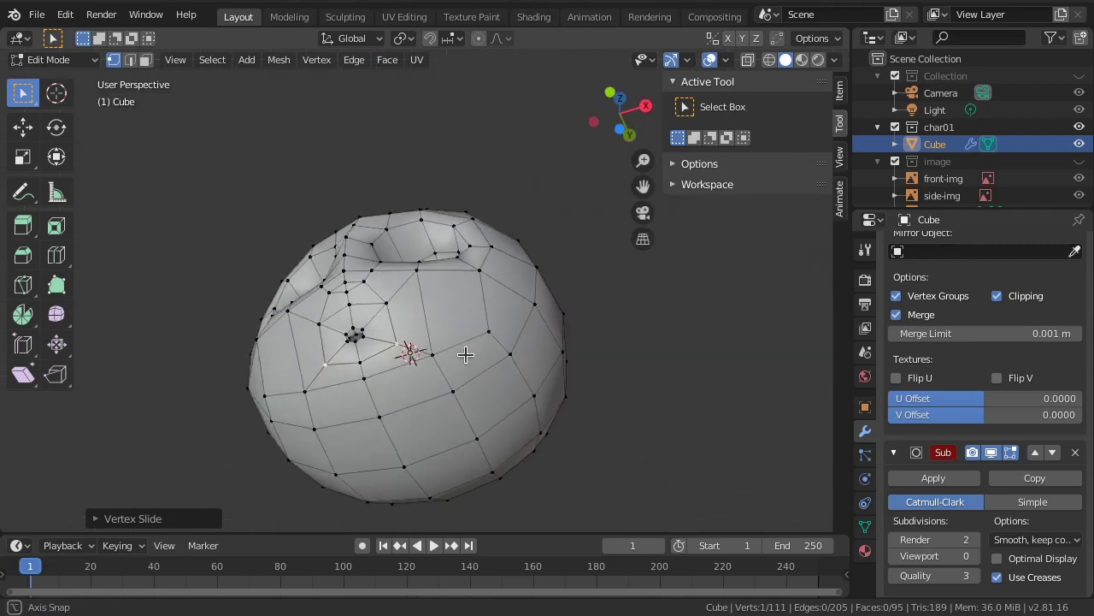
pyautogui.click(366, 372)
pyautogui.press('g')
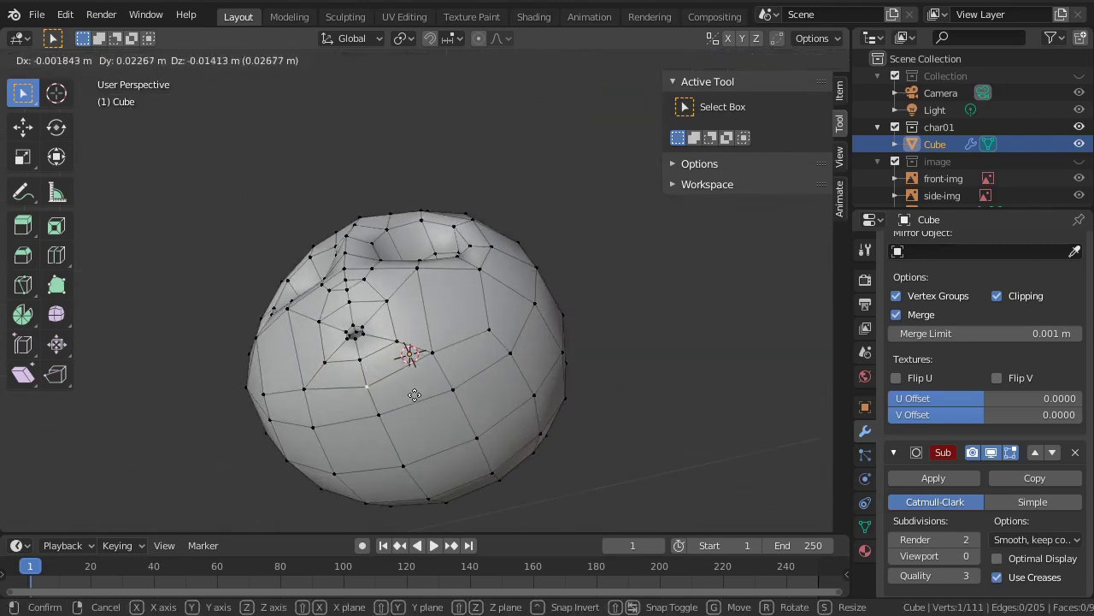
pyautogui.click(416, 400)
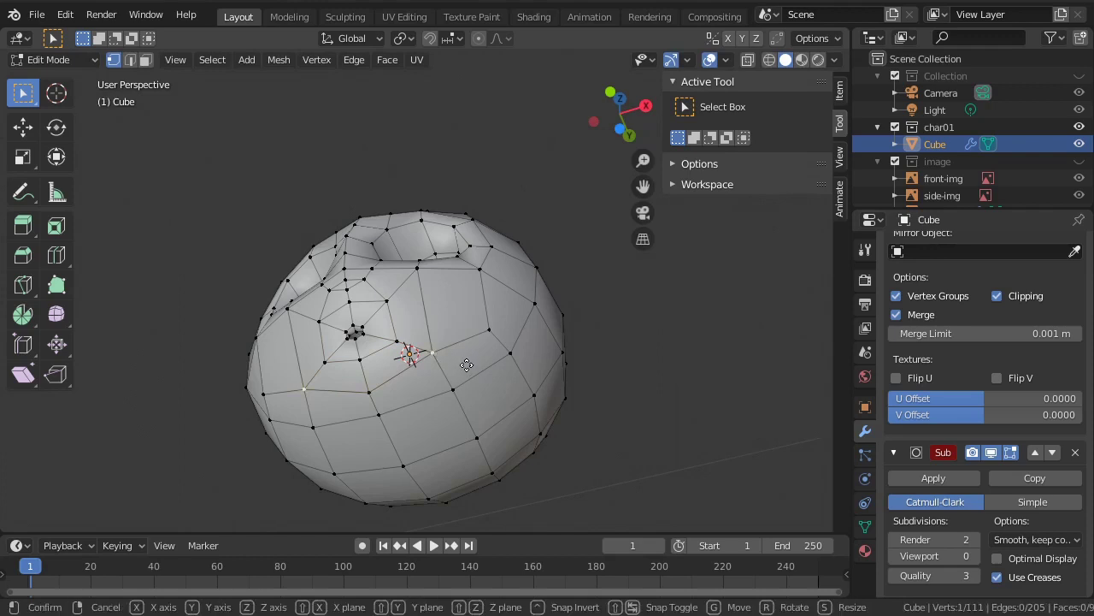
pyautogui.hotkey('shift', 'v')
pyautogui.click(441, 359)
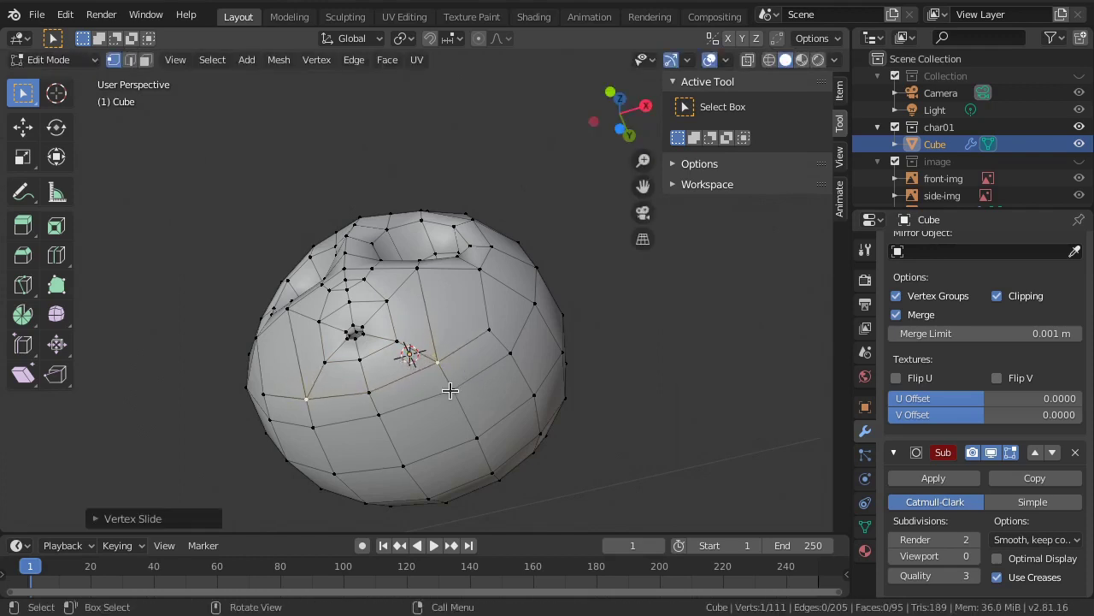
pyautogui.press('KP_1')
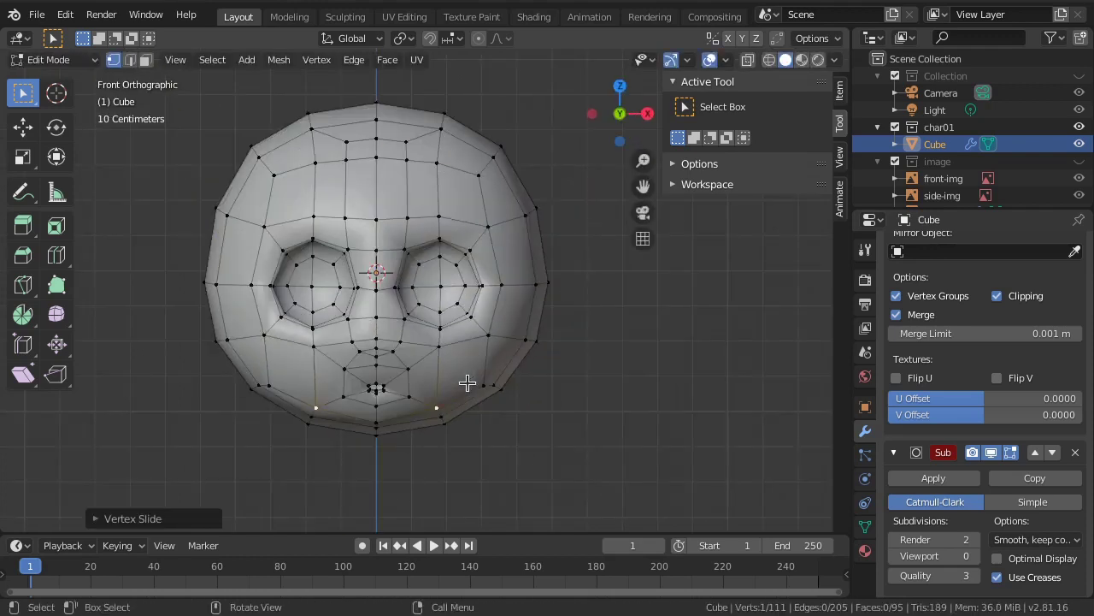
# Step: Preview the head at subdivision level 1 in Object Mode, then reset it to 0 and re-enter Edit Mode
pyautogui.press('Tab')
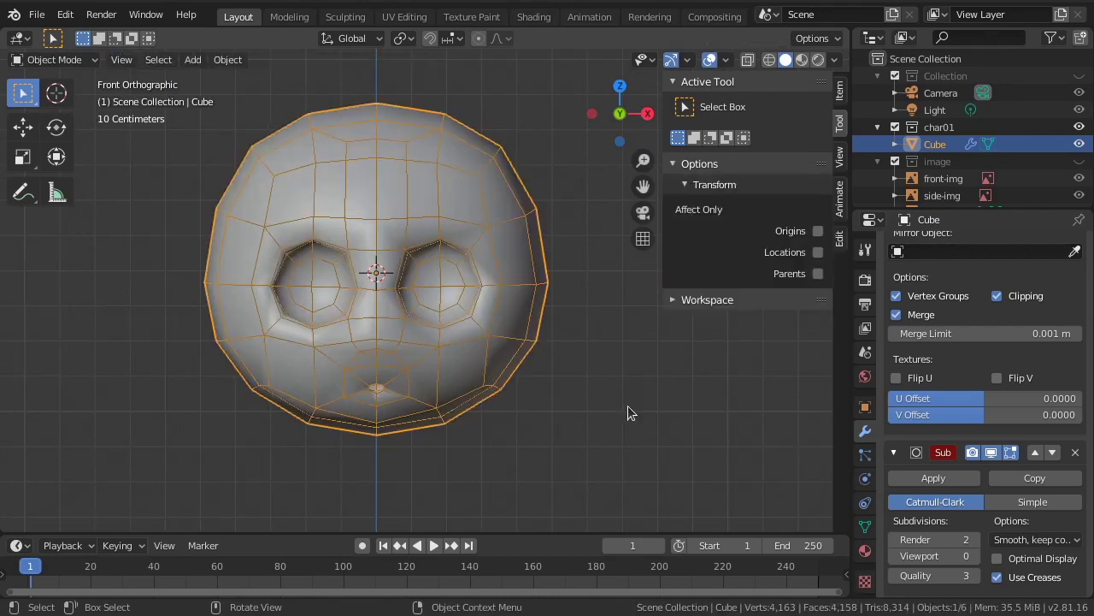
pyautogui.hotkey('ctrl', '1')
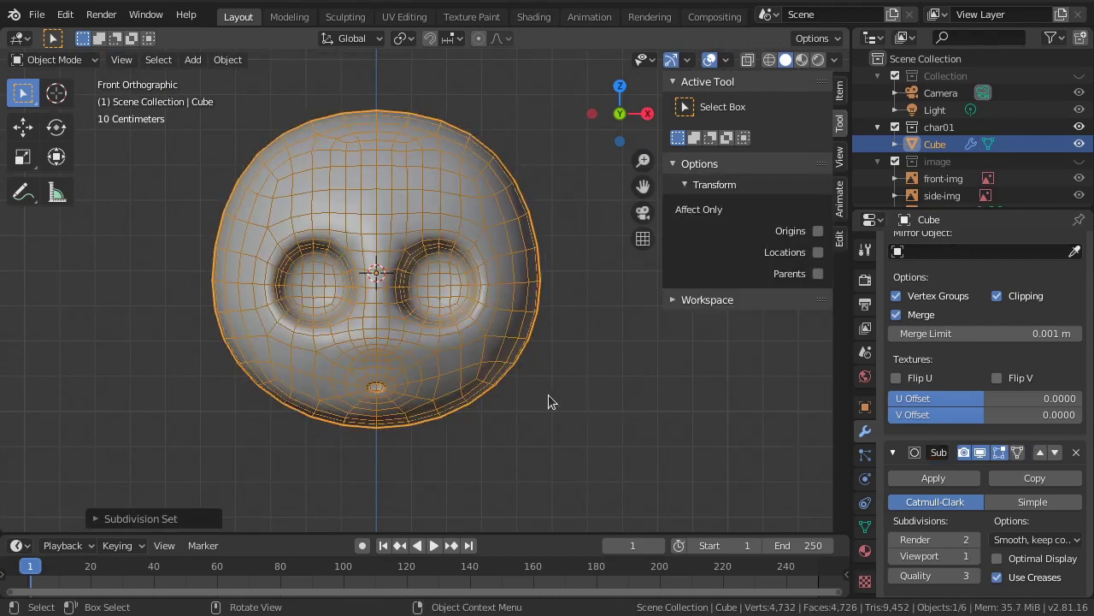
pyautogui.click(547, 400)
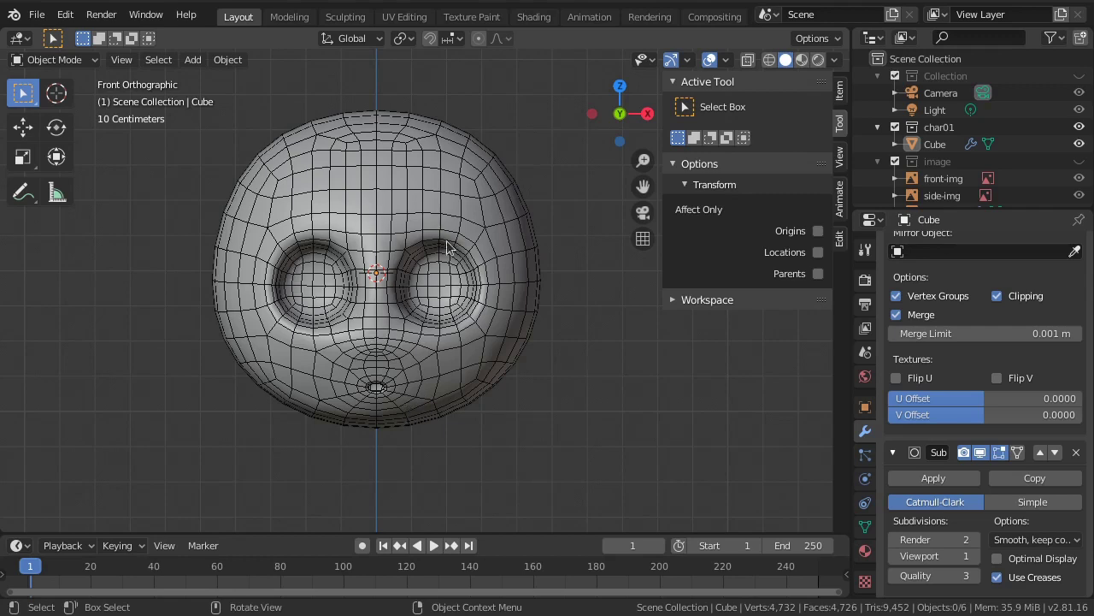
pyautogui.click(531, 345)
pyautogui.hotkey('ctrl', '0')
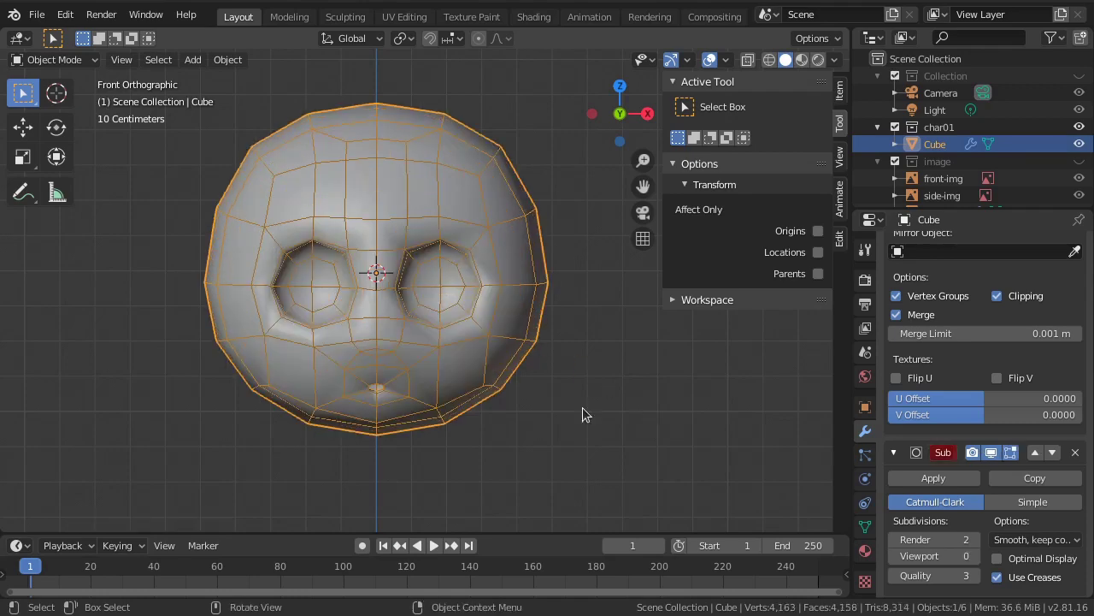
pyautogui.press('Tab')
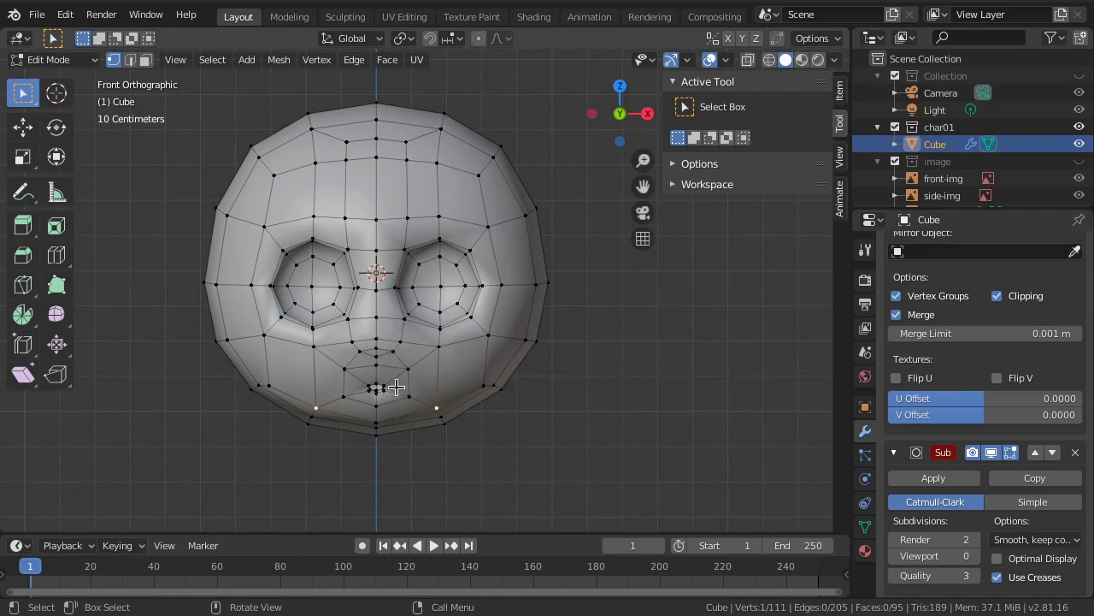
# Step: Add centred loop cuts vertically through the face and across the lower face
pyautogui.hotkey('ctrl', 'r')
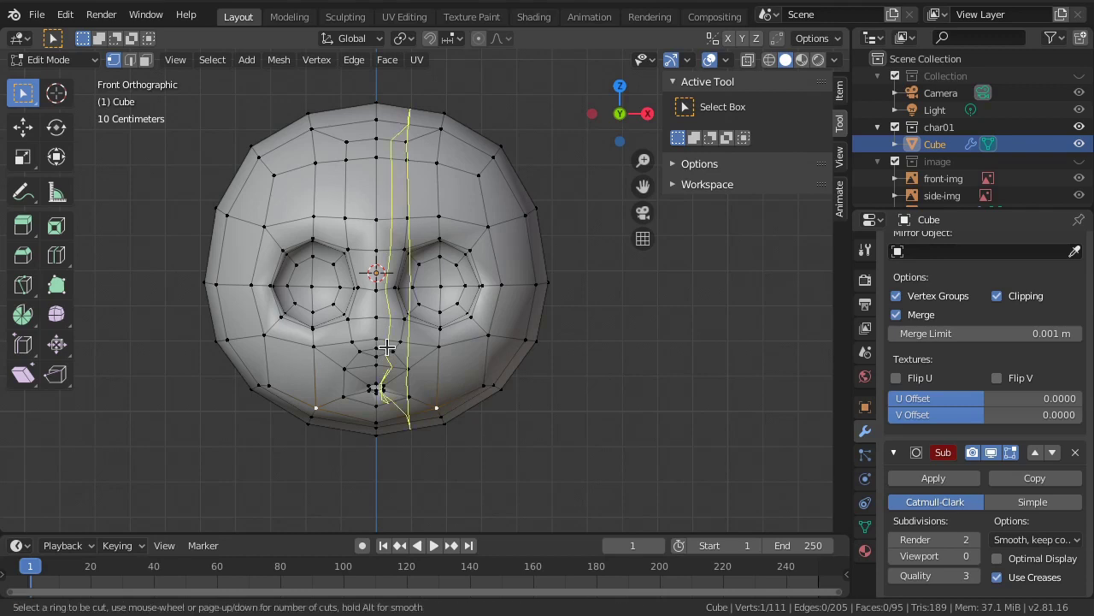
pyautogui.click(386, 346)
pyautogui.rightClick(415, 375)
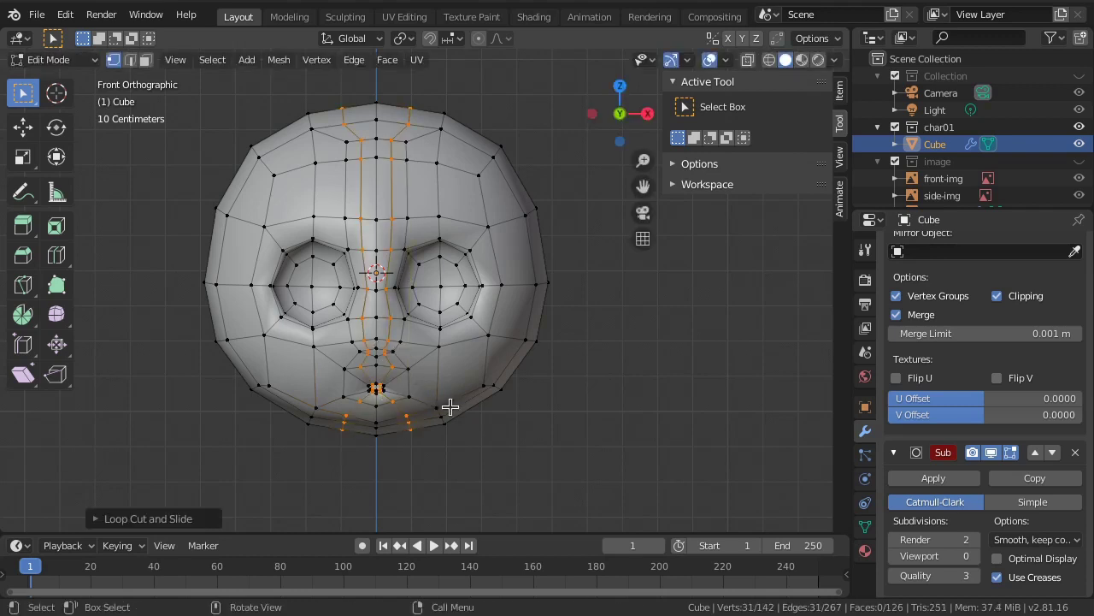
pyautogui.hotkey('alt', 'a')
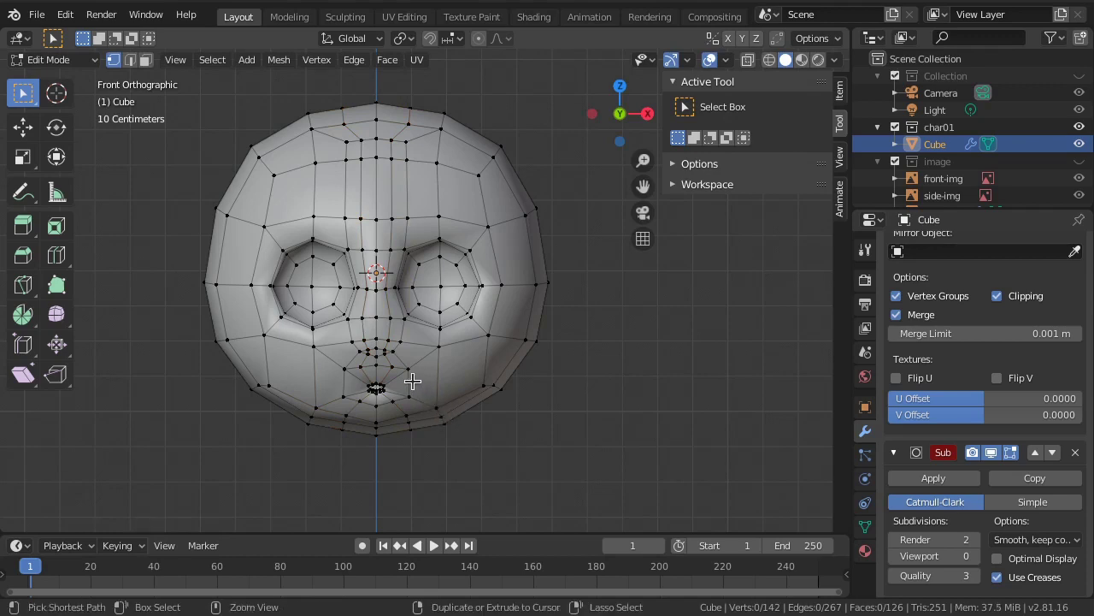
pyautogui.hotkey('ctrl', 'r')
pyautogui.click(412, 380)
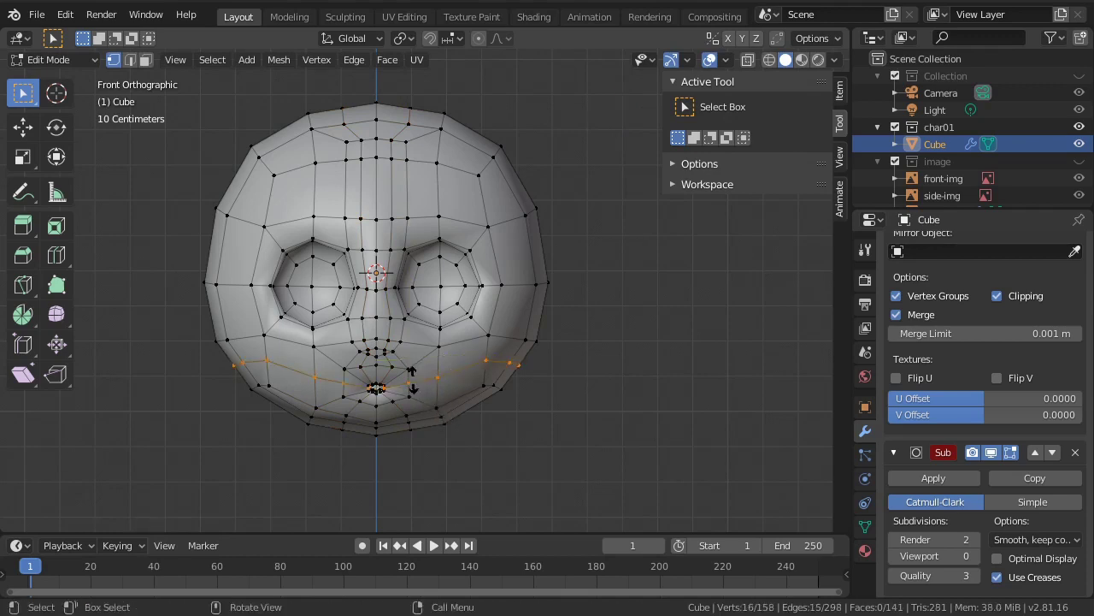
pyautogui.rightClick(577, 440)
pyautogui.hotkey('alt', 'a')
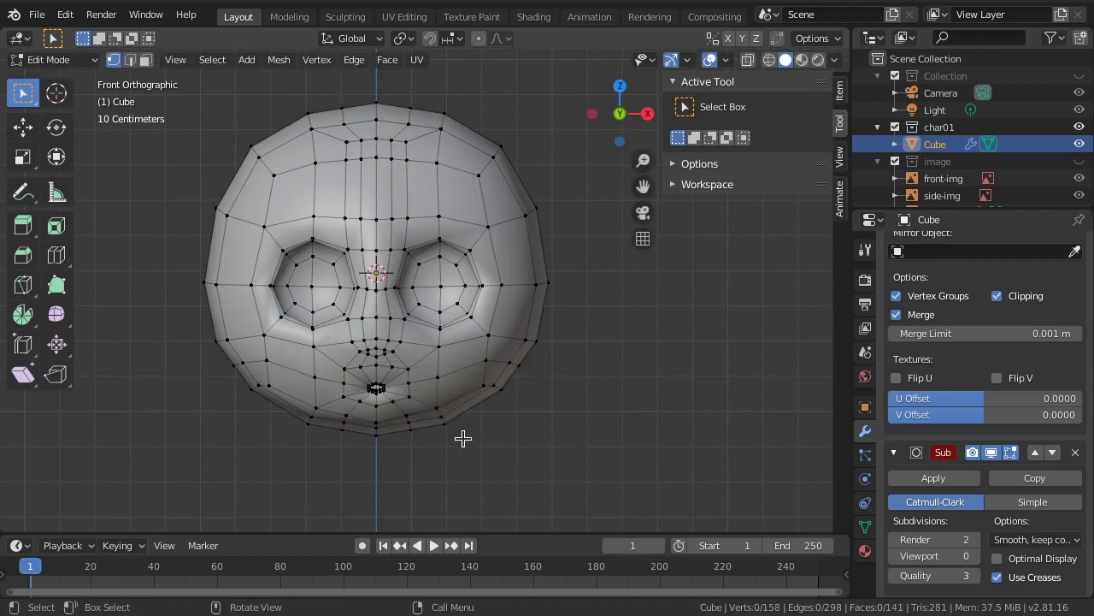
# Step: Zoom in and add a short centred loop cut inside the nose rings
pyautogui.scroll(2, 428, 434)
pyautogui.scroll(2, 368, 427)
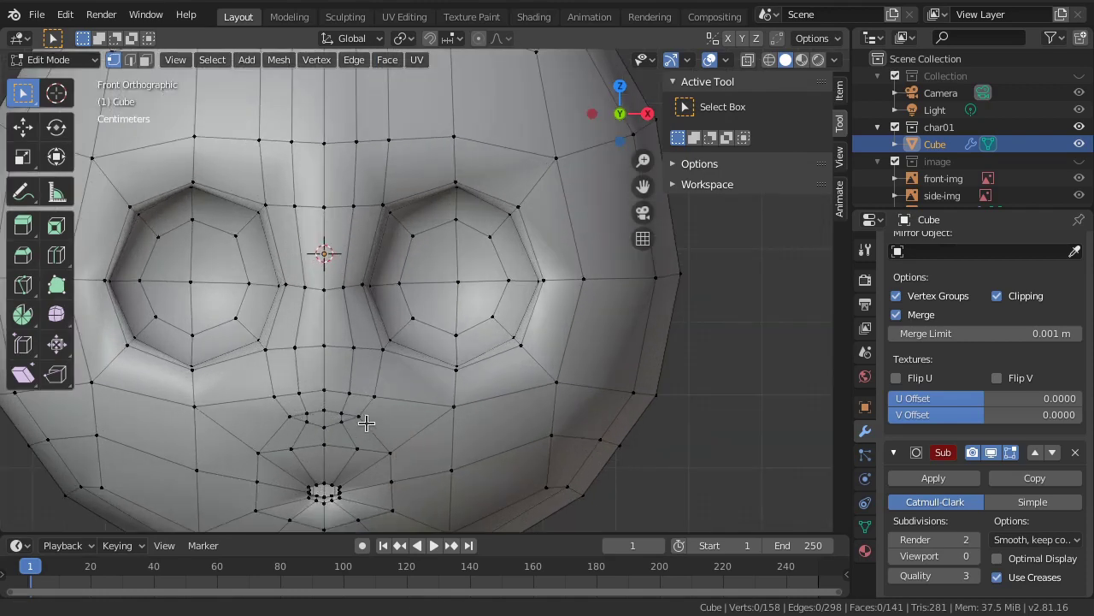
pyautogui.scroll(1, 366, 422)
pyautogui.scroll(1, 384, 373)
pyautogui.scroll(1, 380, 376)
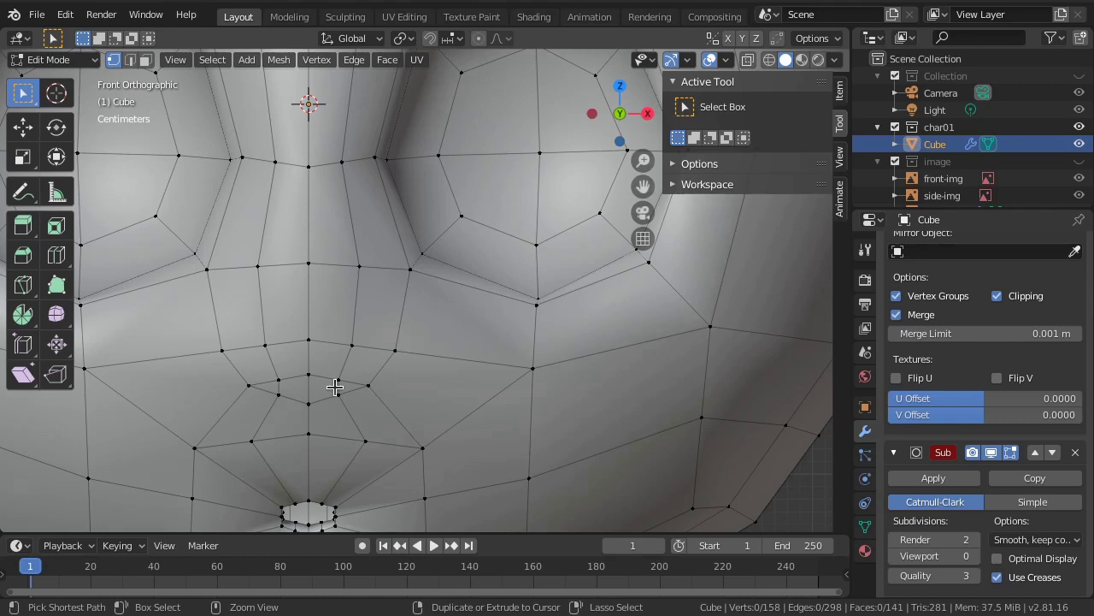
pyautogui.hotkey('ctrl', 'r')
pyautogui.click(335, 387)
pyautogui.rightClick(334, 386)
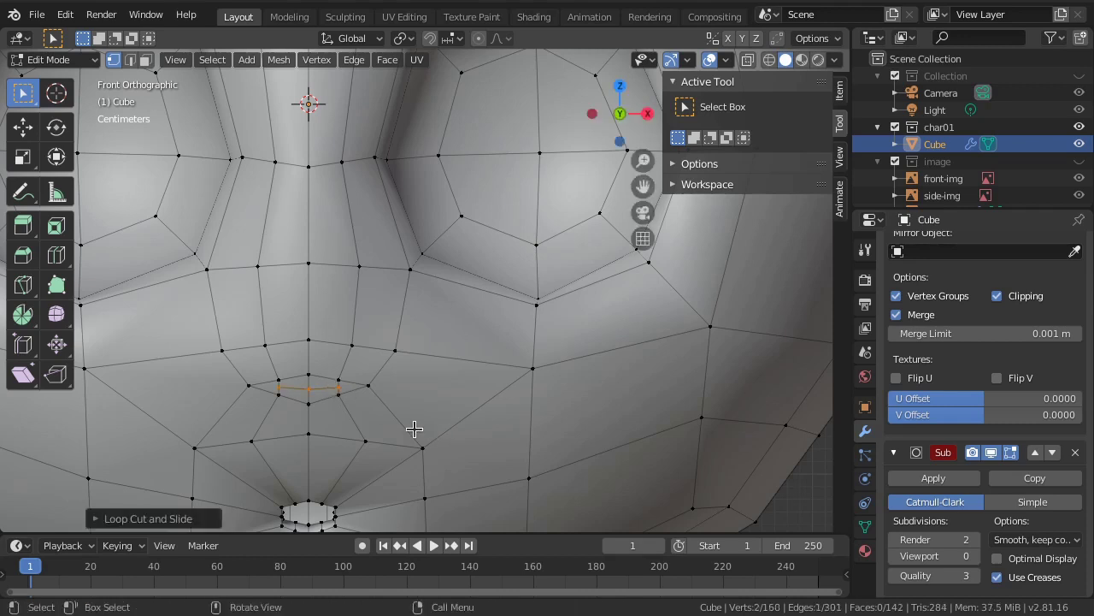
# Step: Reposition a vertex of the new nose loop
pyautogui.click(338, 381)
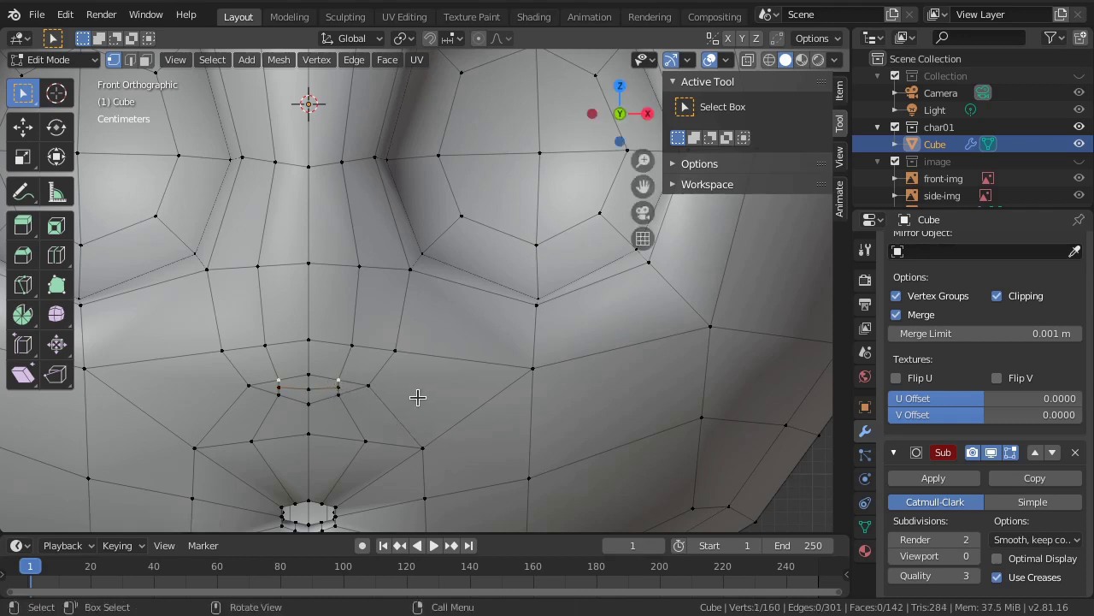
pyautogui.press('g')
pyautogui.click(417, 398)
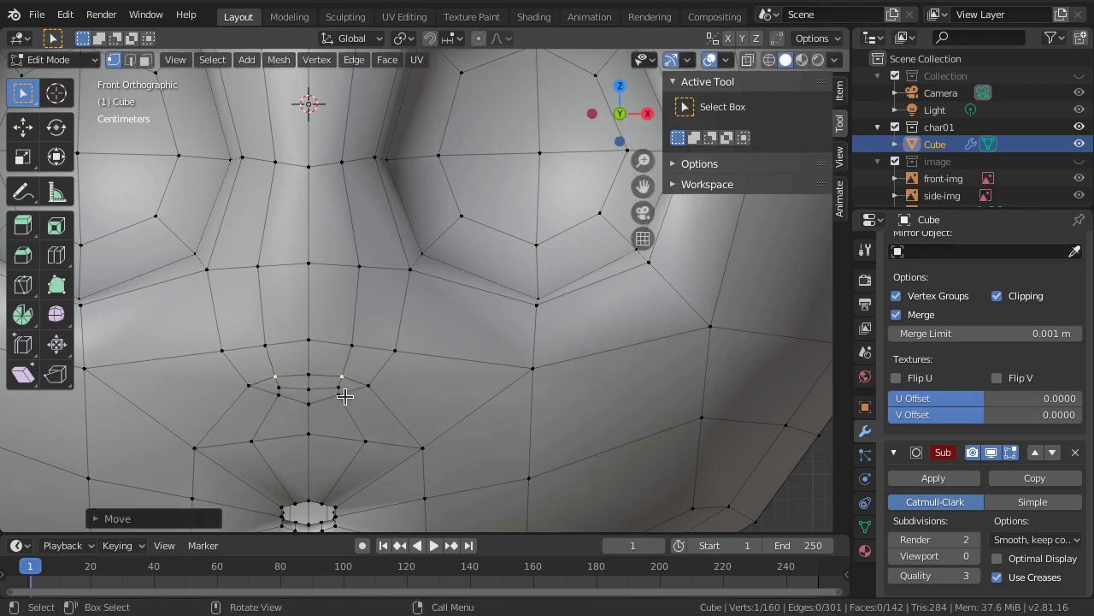
pyautogui.press('g')
pyautogui.click(373, 405)
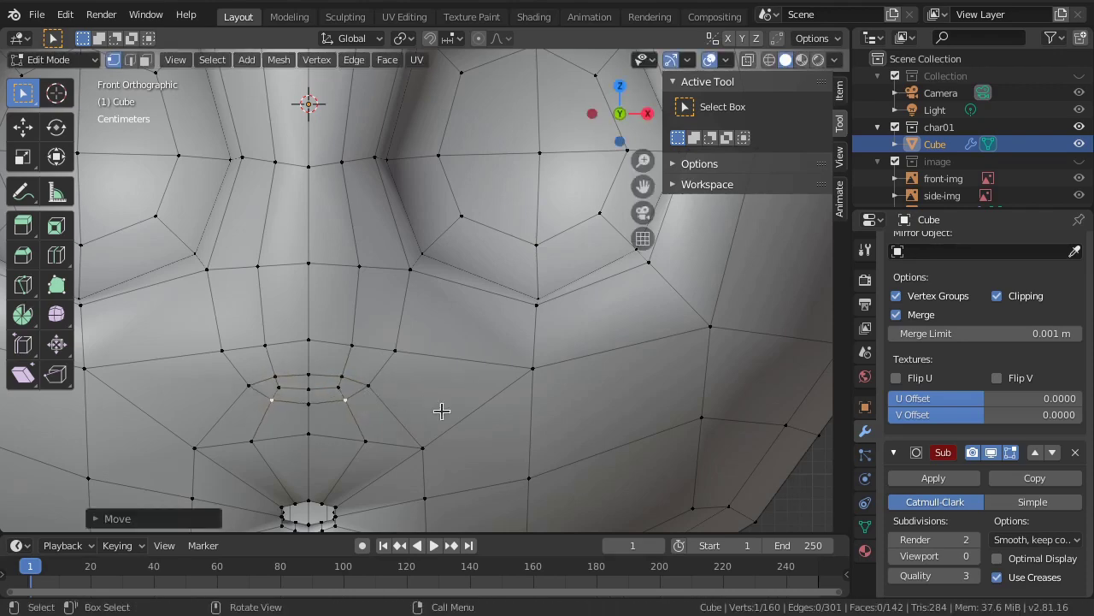
pyautogui.scroll(-5, 453, 414)
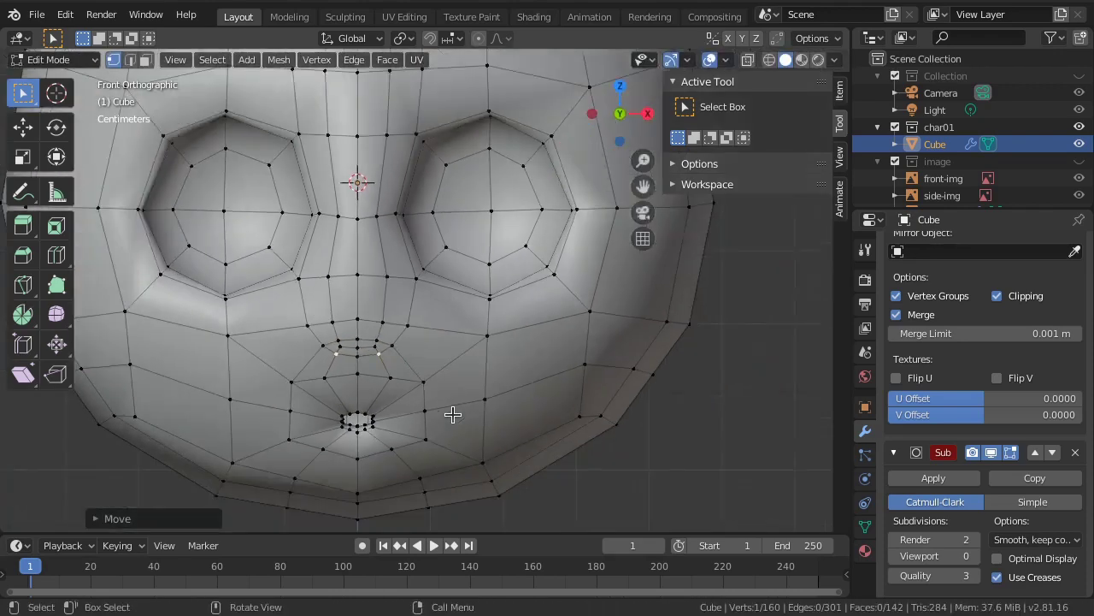
pyautogui.scroll(-1, 453, 414)
pyautogui.keyDown('shift'); pyautogui.moveTo(453, 398); pyautogui.dragTo(463, 419, button='middle'); pyautogui.keyUp('shift')
# Step: Shift the mirrored vertices beside the nose up and inward
pyautogui.press('g')
pyautogui.click(453, 420)
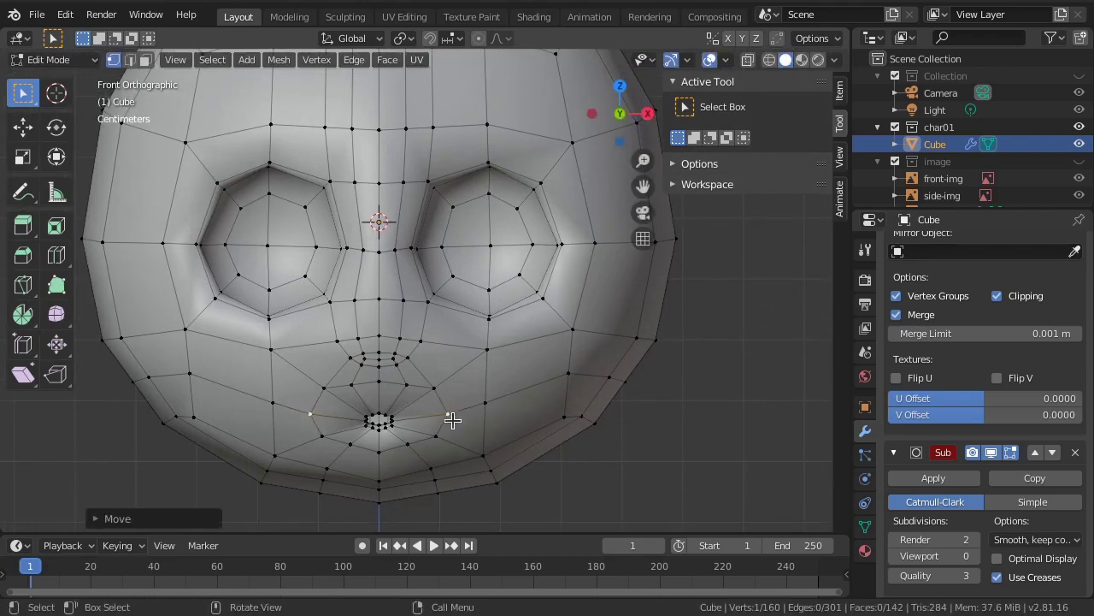
pyautogui.press('g')
pyautogui.click(442, 432)
pyautogui.press('g')
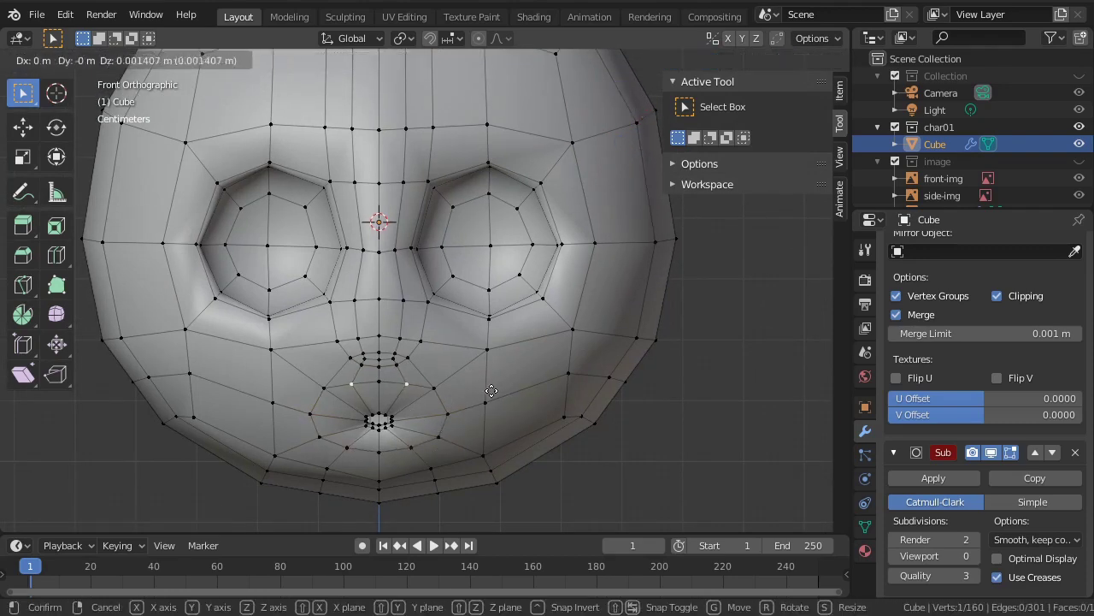
pyautogui.click(427, 389)
# Step: Move the cheek vertices on the jaw loop about 0.0098 m
pyautogui.moveTo(482, 406)
pyautogui.mouseDown()
pyautogui.moveTo(628, 377)
pyautogui.moveTo(535, 363)
pyautogui.mouseUp()
pyautogui.press('g')
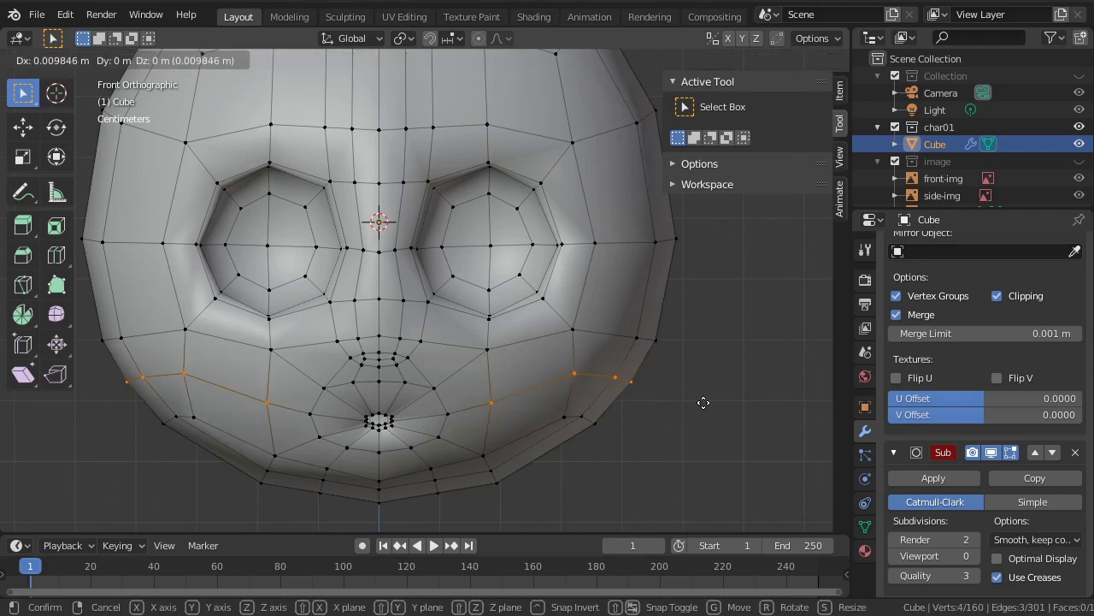
pyautogui.click(701, 398)
pyautogui.scroll(-2, 702, 398)
pyautogui.keyDown('shift'); pyautogui.moveTo(566, 379); pyautogui.dragTo(567, 481, button='middle'); pyautogui.keyUp('shift')
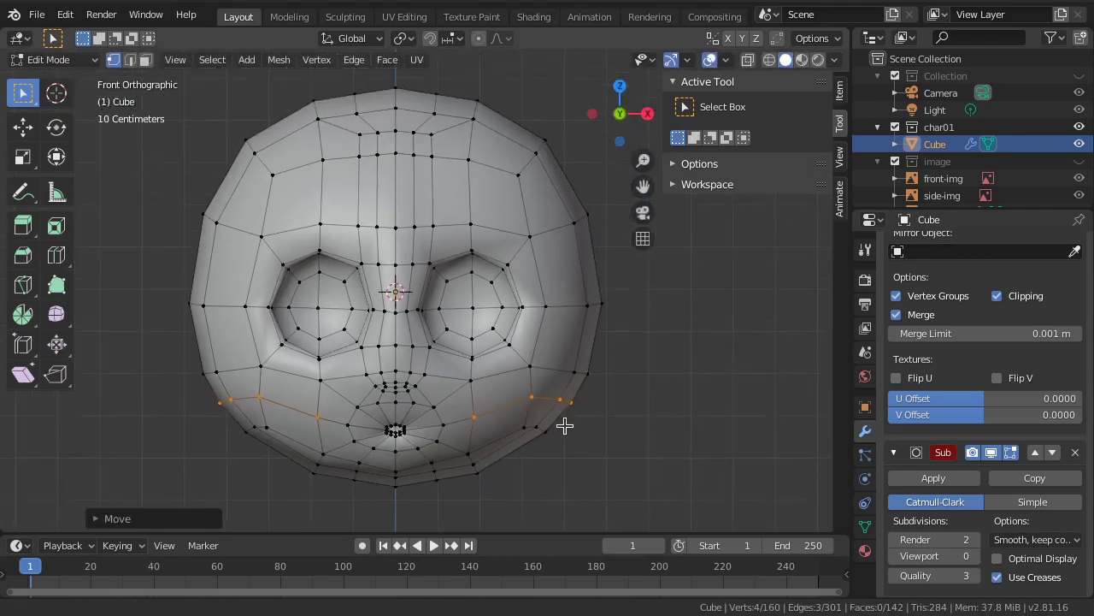
pyautogui.scroll(1, 481, 344)
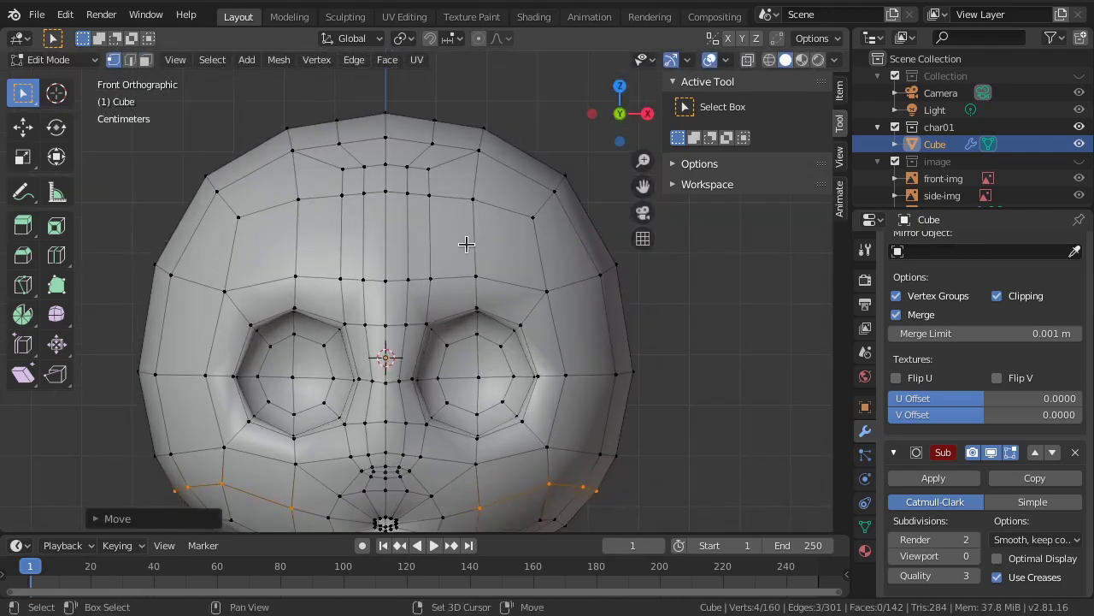
pyautogui.scroll(2, 469, 340)
pyautogui.scroll(1, 462, 332)
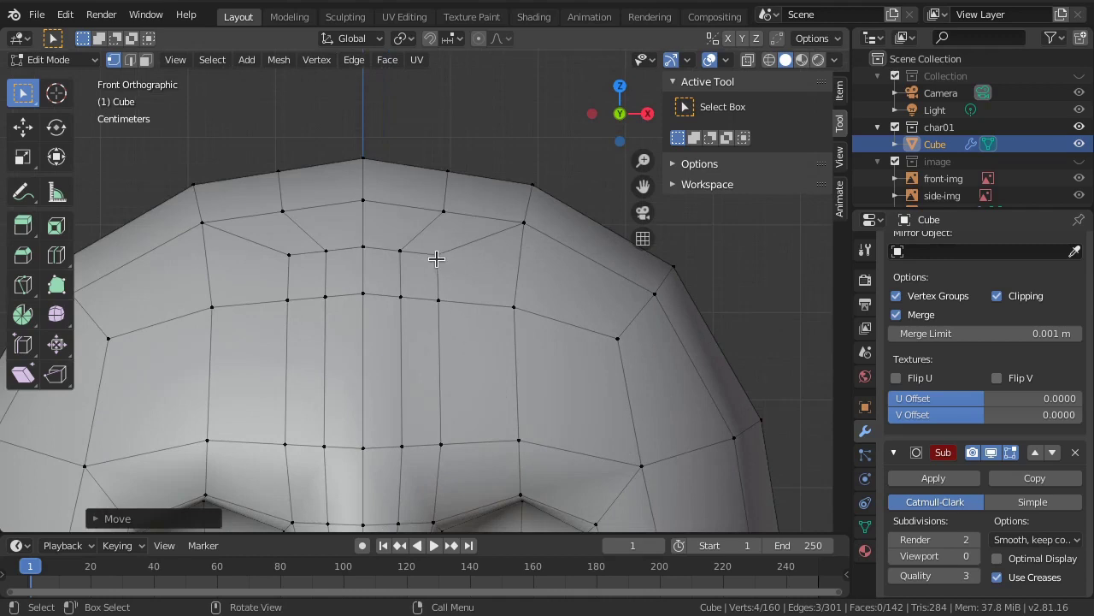
# Step: Knife-cut a new edge from the forehead vertex up to the upper forehead vertex
pyautogui.press('k')
pyautogui.click(436, 253)
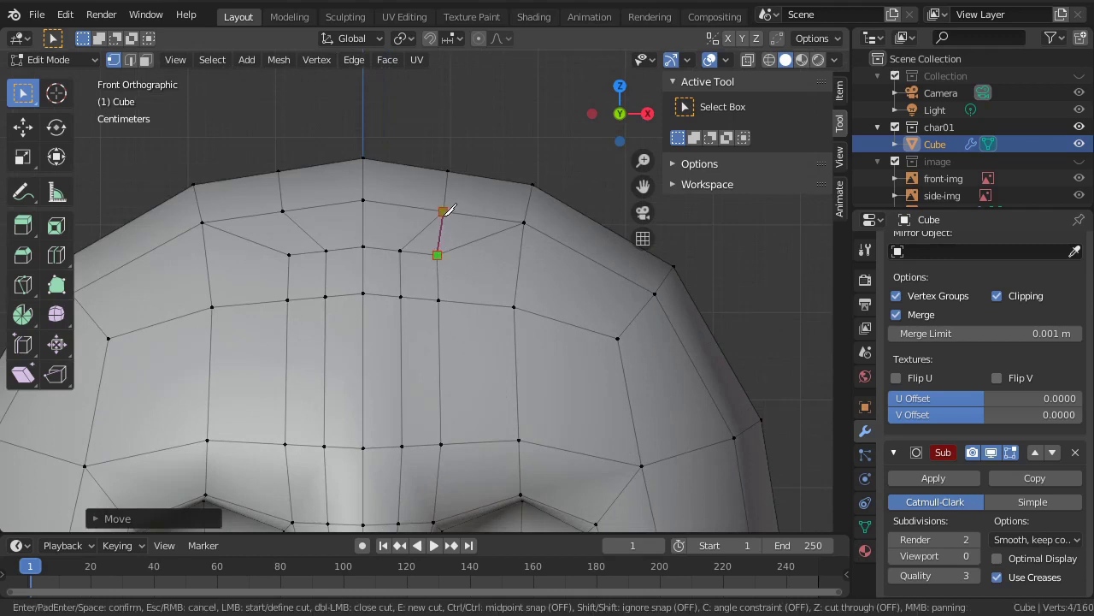
pyautogui.click(442, 211)
pyautogui.press('Return')
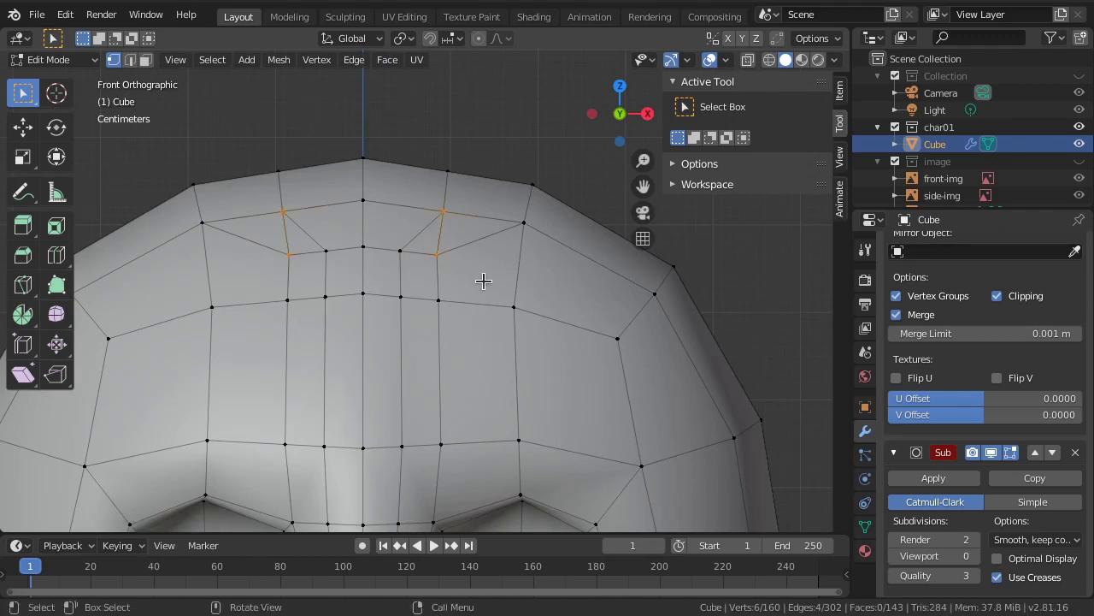
# Step: Dissolve the edge between the new forehead triangle and its neighbouring quad into one face
pyautogui.press('3')
pyautogui.click(471, 228)
pyautogui.keyDown('shift'); pyautogui.click(505, 271); pyautogui.keyUp('shift')
pyautogui.hotkey('ctrl', 'x')
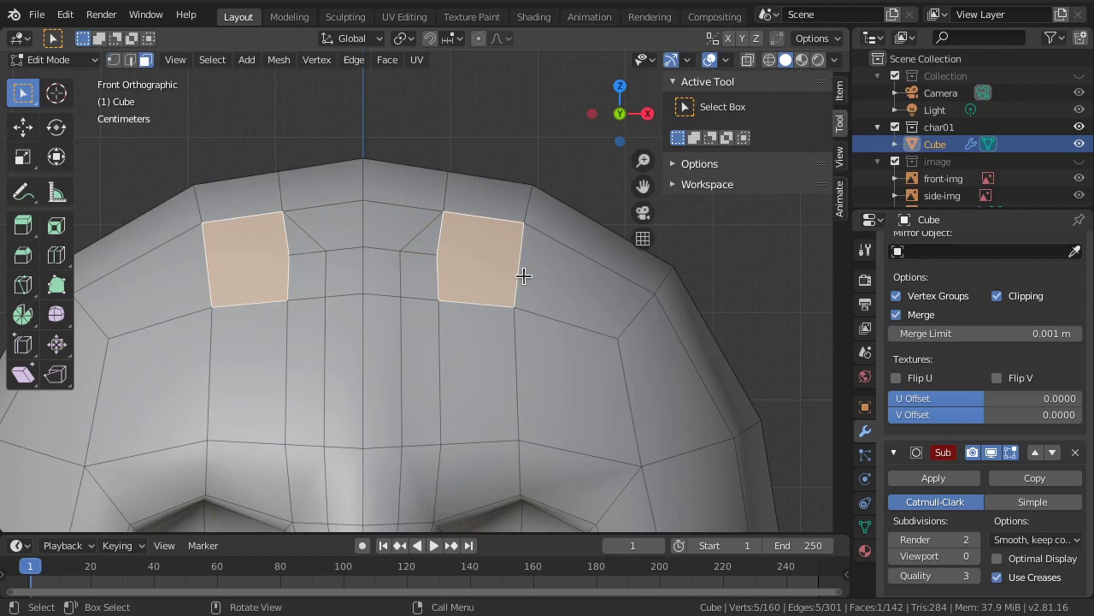
# Step: Select the lower and upper forehead vertices and bring up the Merge options
pyautogui.press('1')
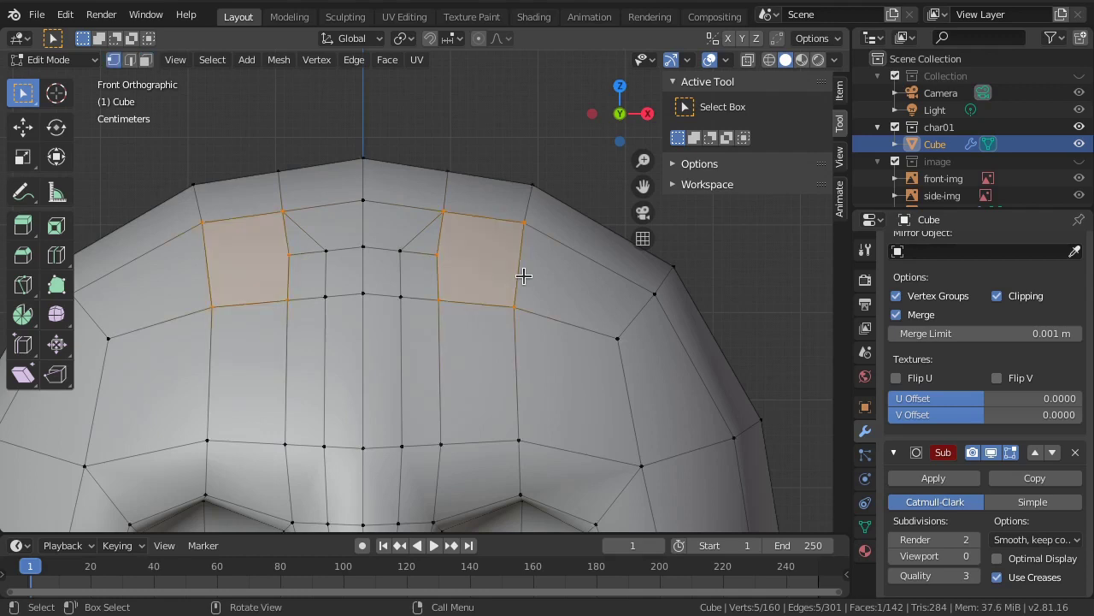
pyautogui.click(436, 254)
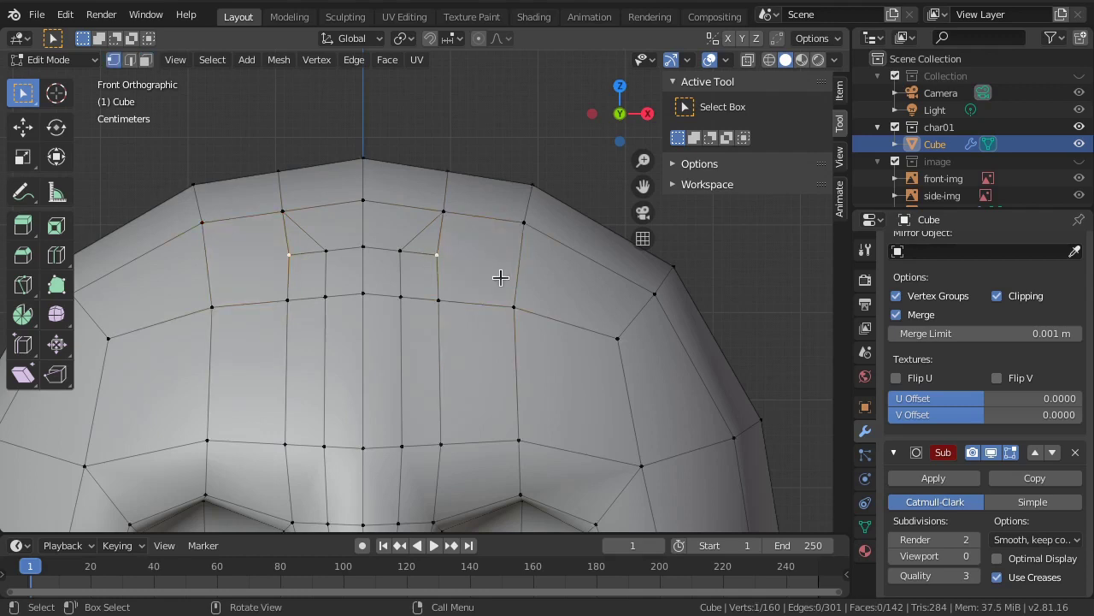
pyautogui.keyDown('shift'); pyautogui.click(446, 213); pyautogui.keyUp('shift')
pyautogui.hotkey('alt', 'm')
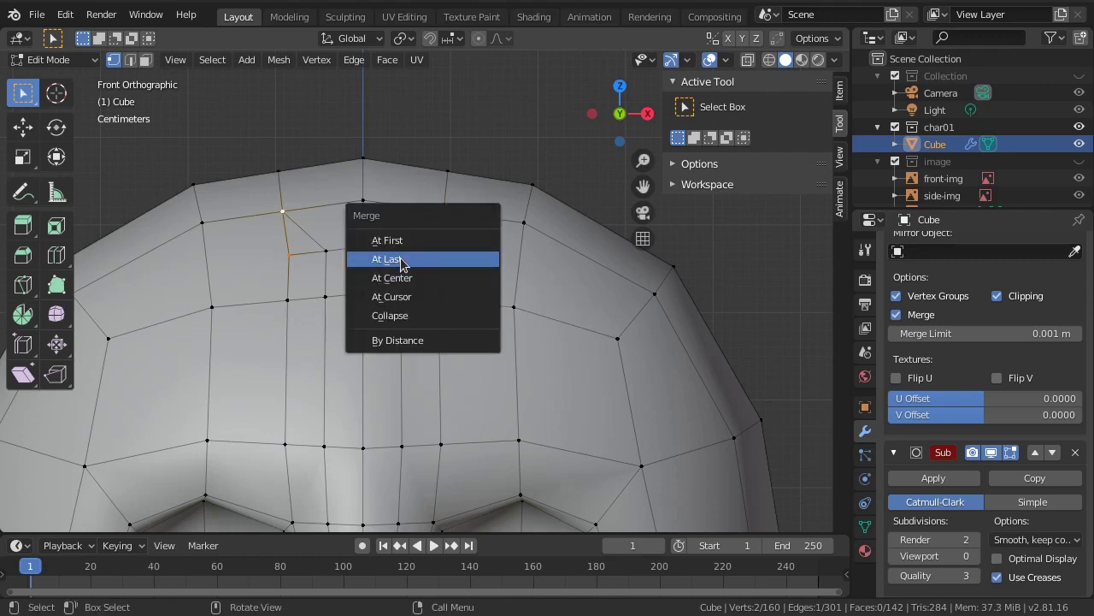
# Step: Undo the merge at last, reselect the lower forehead vertex and enable Auto Merge
pyautogui.click(402, 259)
pyautogui.hotkey('ctrl', 'z')
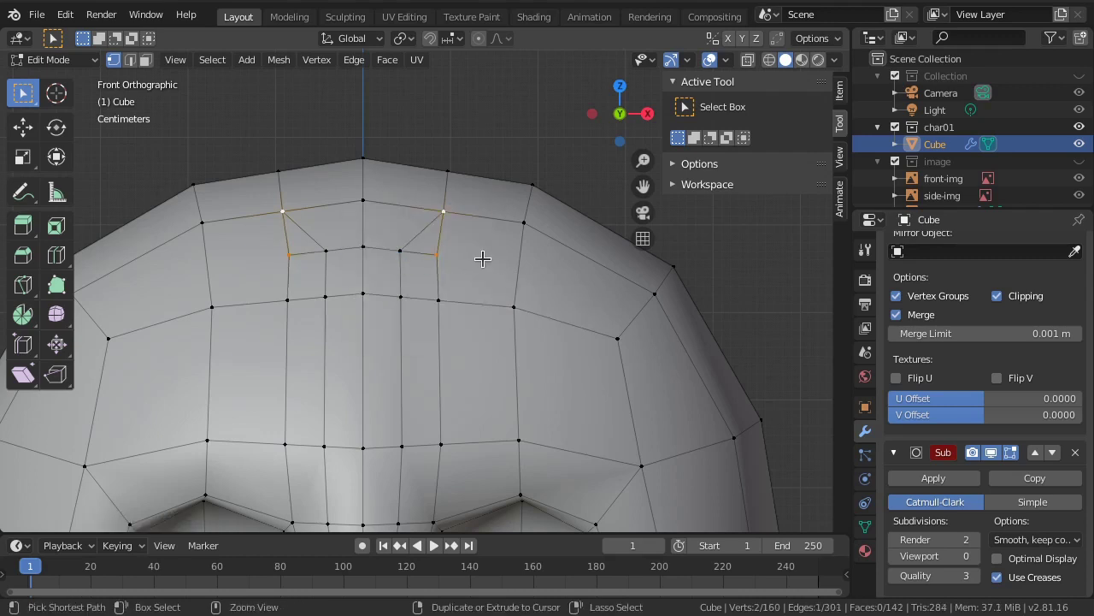
pyautogui.click(437, 255)
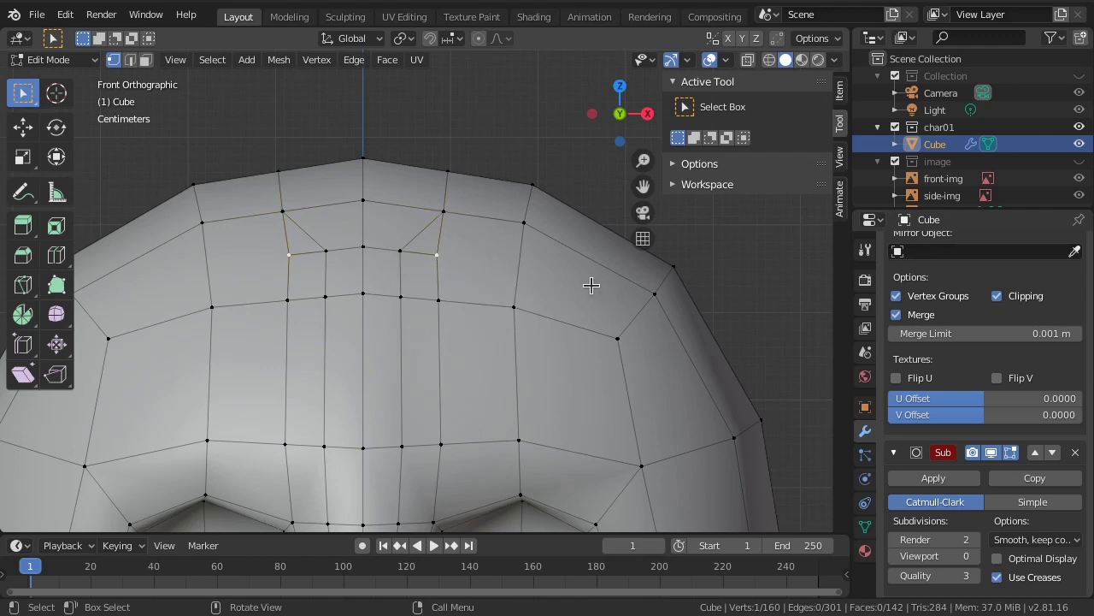
pyautogui.click(697, 166)
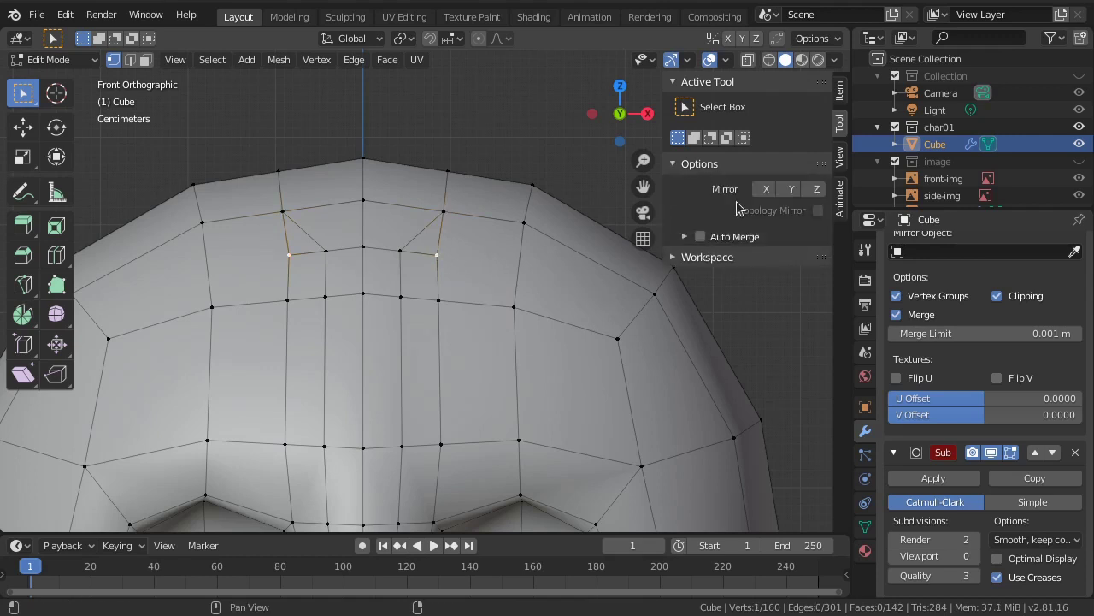
pyautogui.click(701, 237)
pyautogui.click(684, 236)
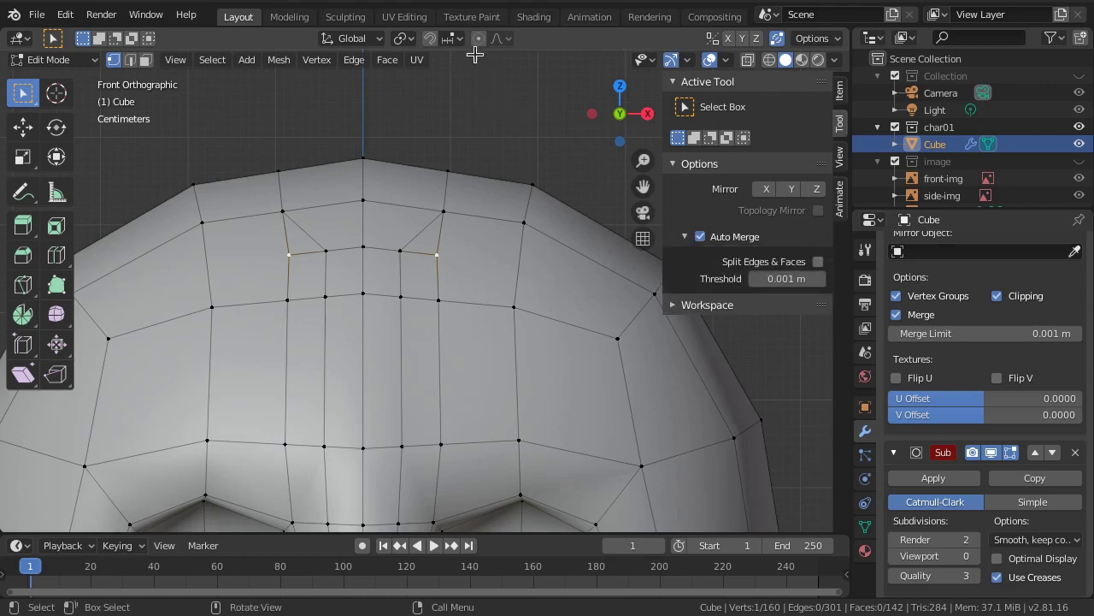
# Step: Set snapping to Vertex, try snapping the forehead vertex onto the upper one, then undo
pyautogui.click(453, 39)
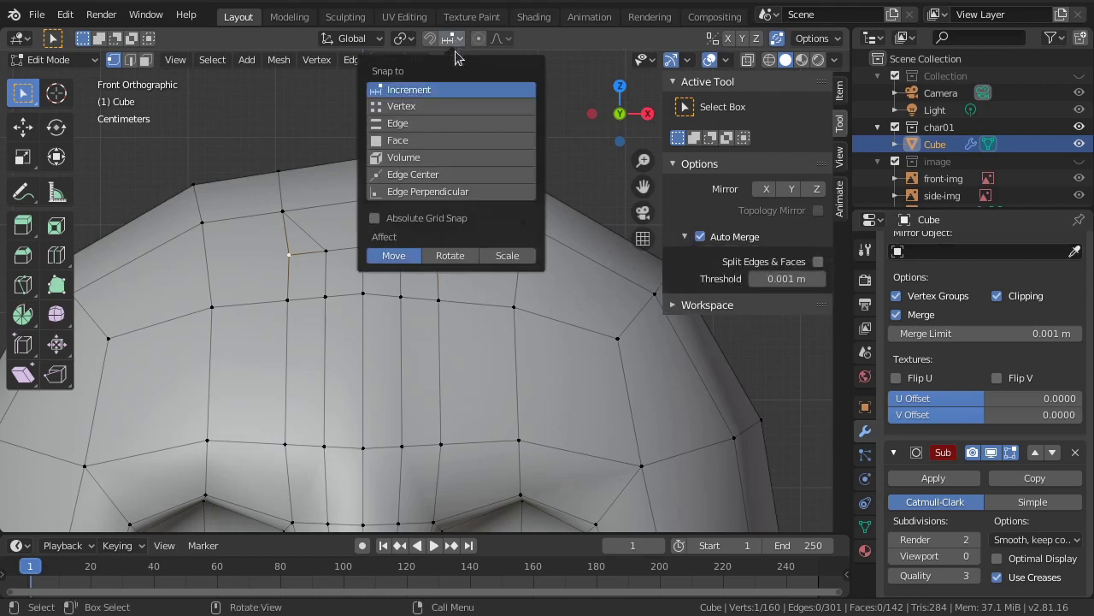
pyautogui.click(430, 106)
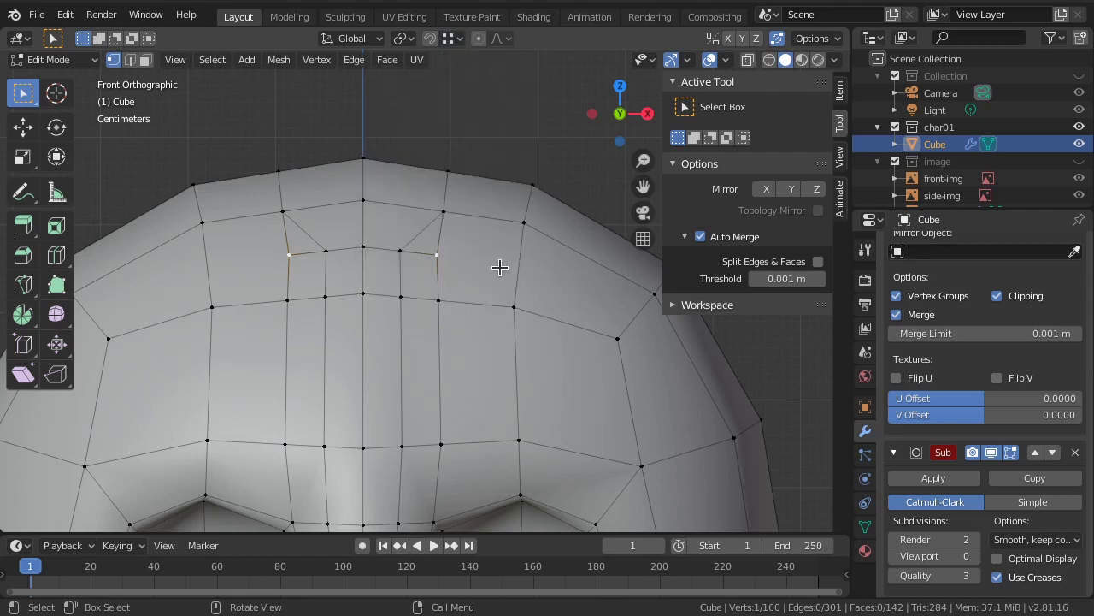
pyautogui.press('g')
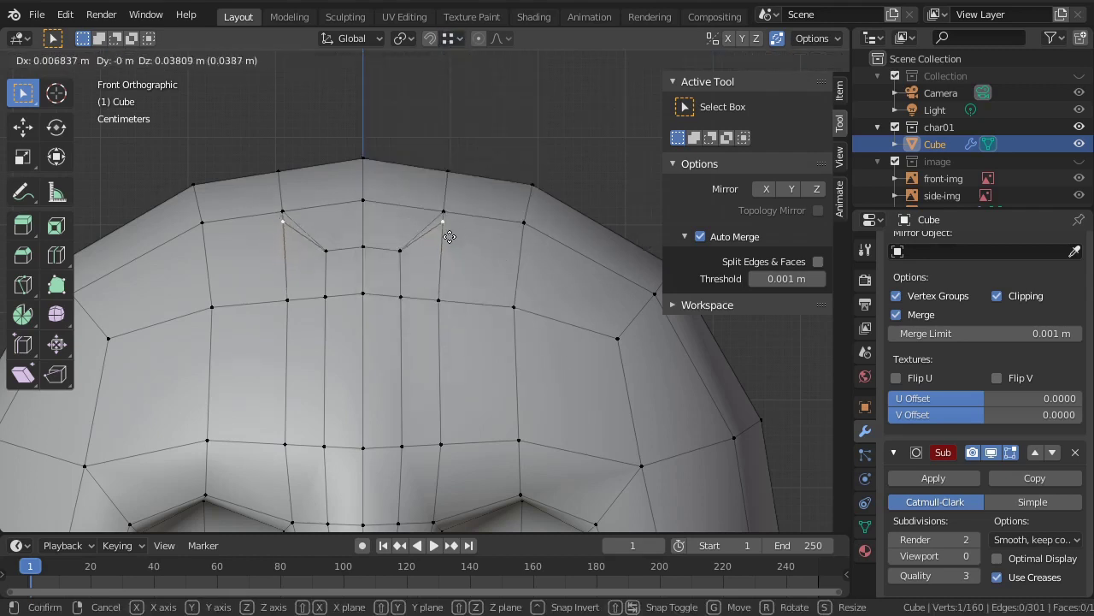
pyautogui.press('Escape')
pyautogui.click(429, 37)
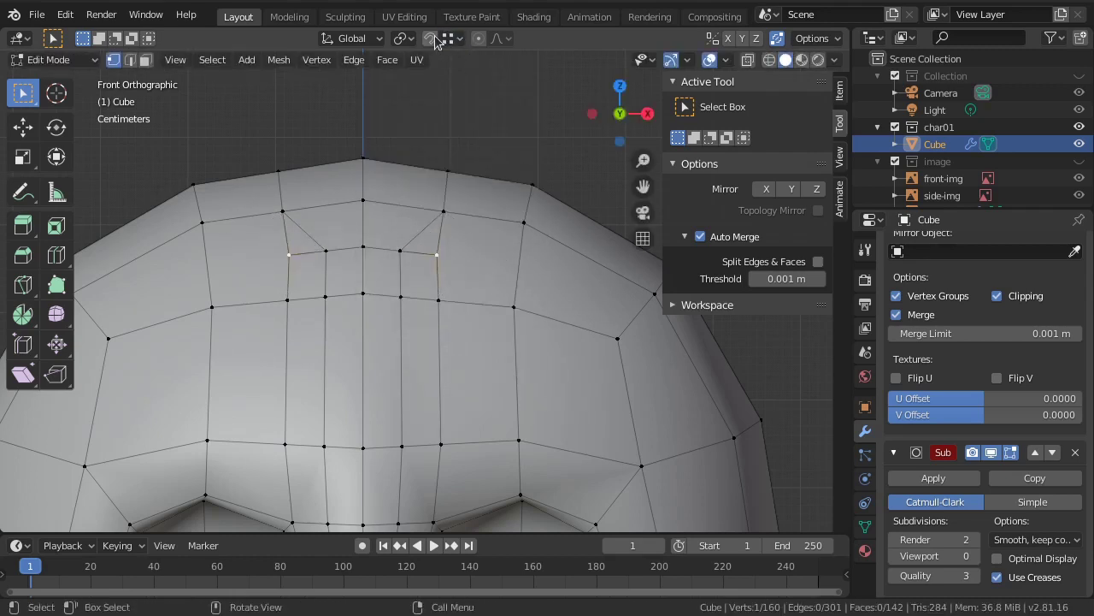
pyautogui.press('g')
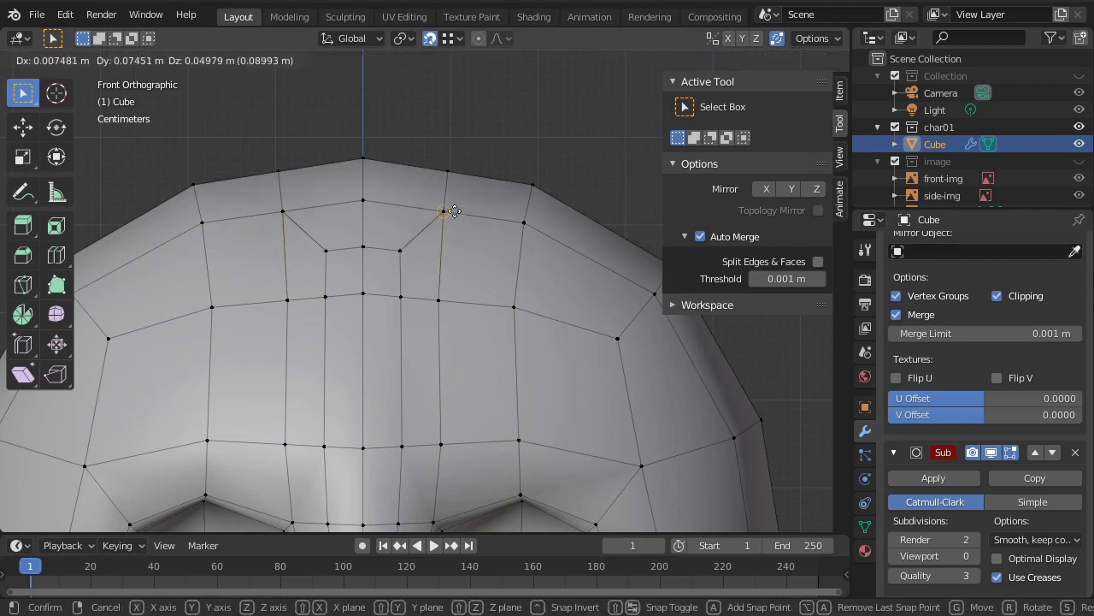
pyautogui.click(450, 216)
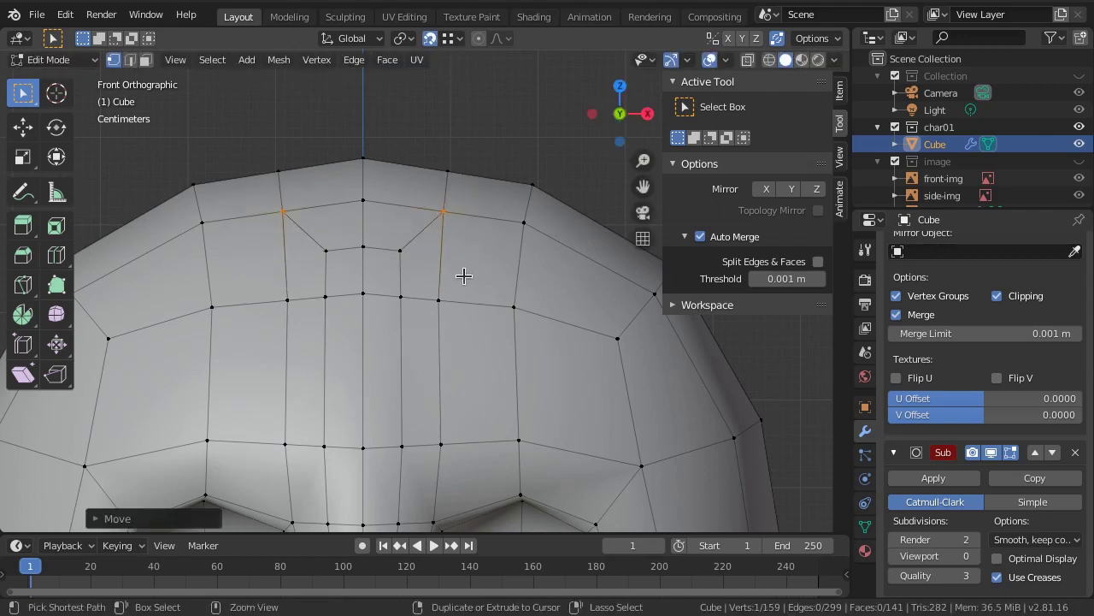
pyautogui.hotkey('ctrl', 'z')
# Step: With snapping off, raise the forehead vertices higher and turn Auto Merge off
pyautogui.click(430, 38)
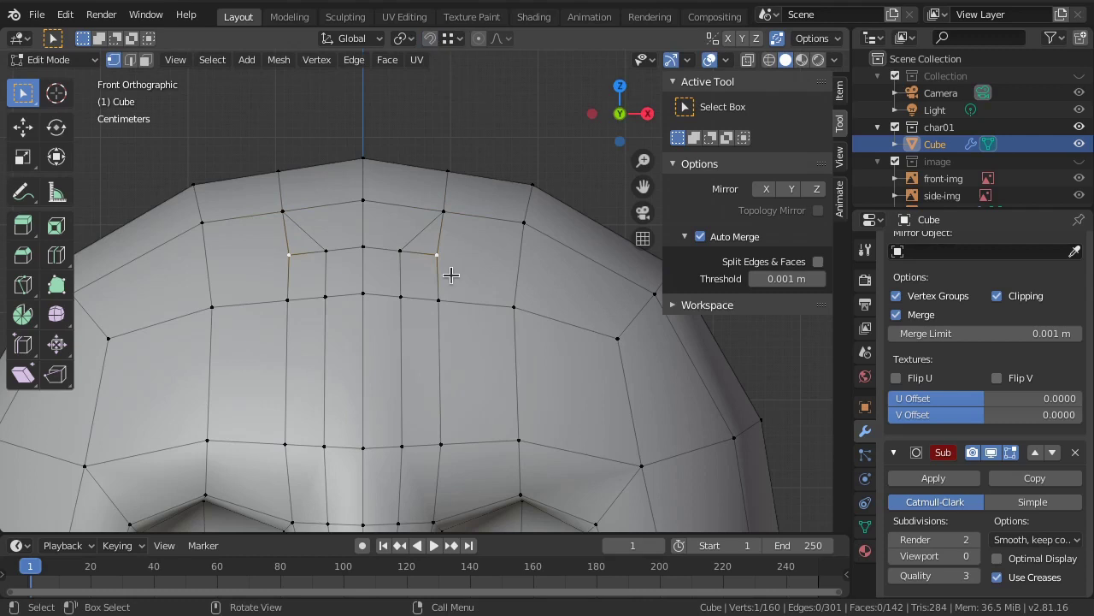
pyautogui.press('g')
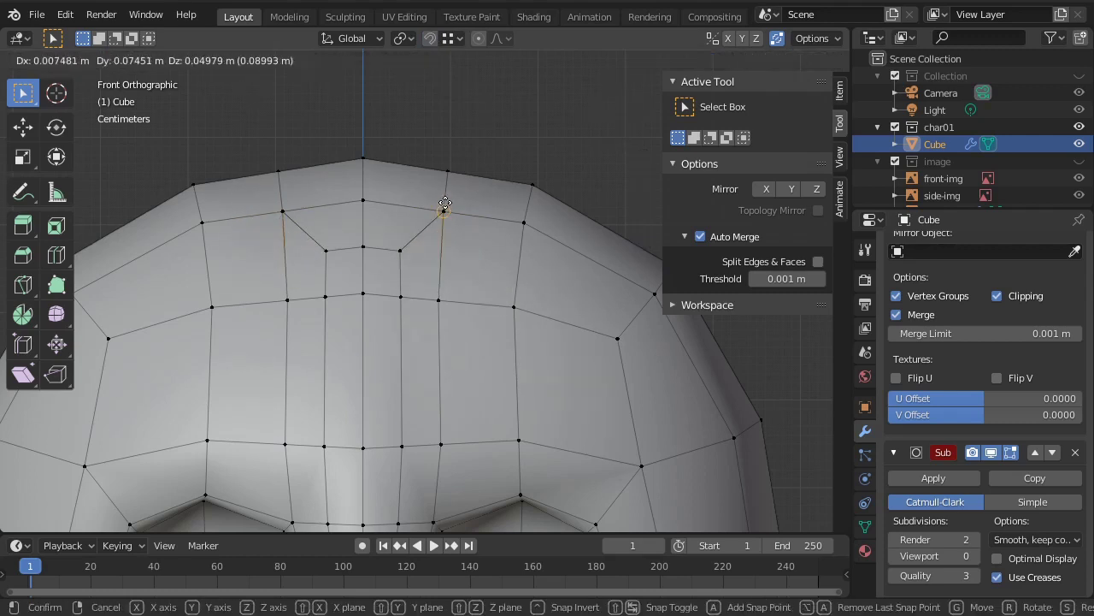
pyautogui.click(445, 204)
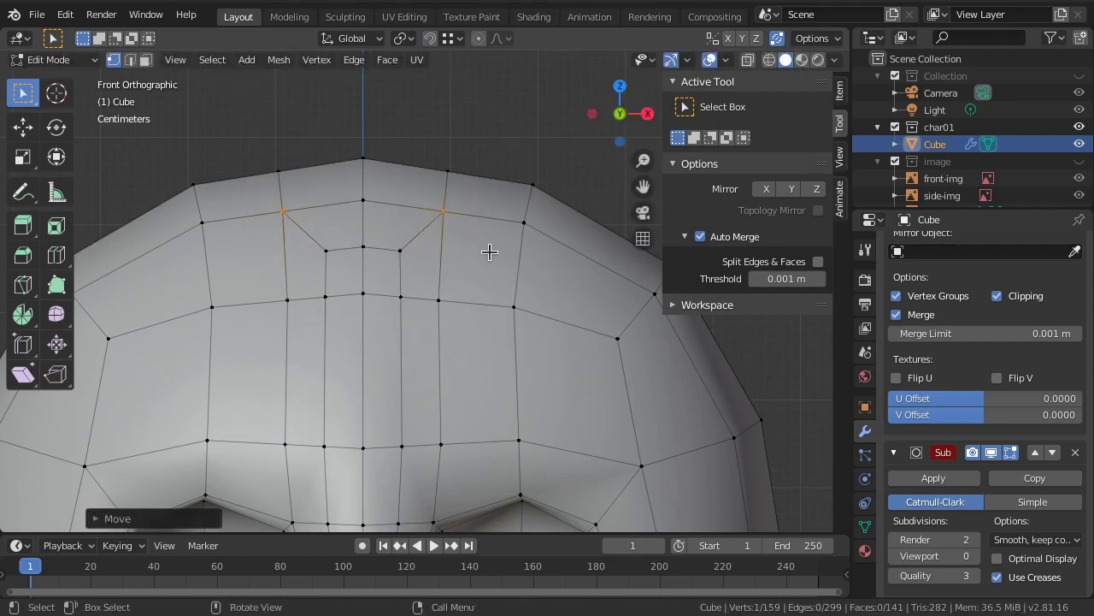
pyautogui.click(700, 236)
# Step: Zoom out and knife-cut from the upper-right forehead vertex down the side to the cheek
pyautogui.scroll(-2, 531, 295)
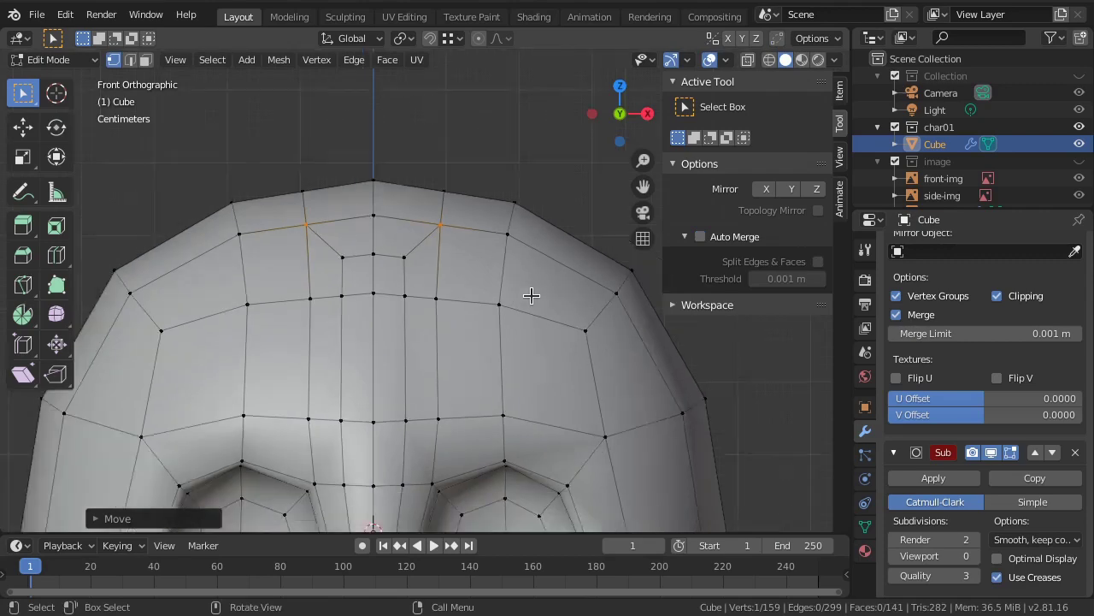
pyautogui.scroll(-2, 521, 291)
pyautogui.scroll(-1, 504, 286)
pyautogui.scroll(-1, 497, 285)
pyautogui.keyDown('shift'); pyautogui.moveTo(497, 284); pyautogui.dragTo(493, 239, button='middle'); pyautogui.keyUp('shift')
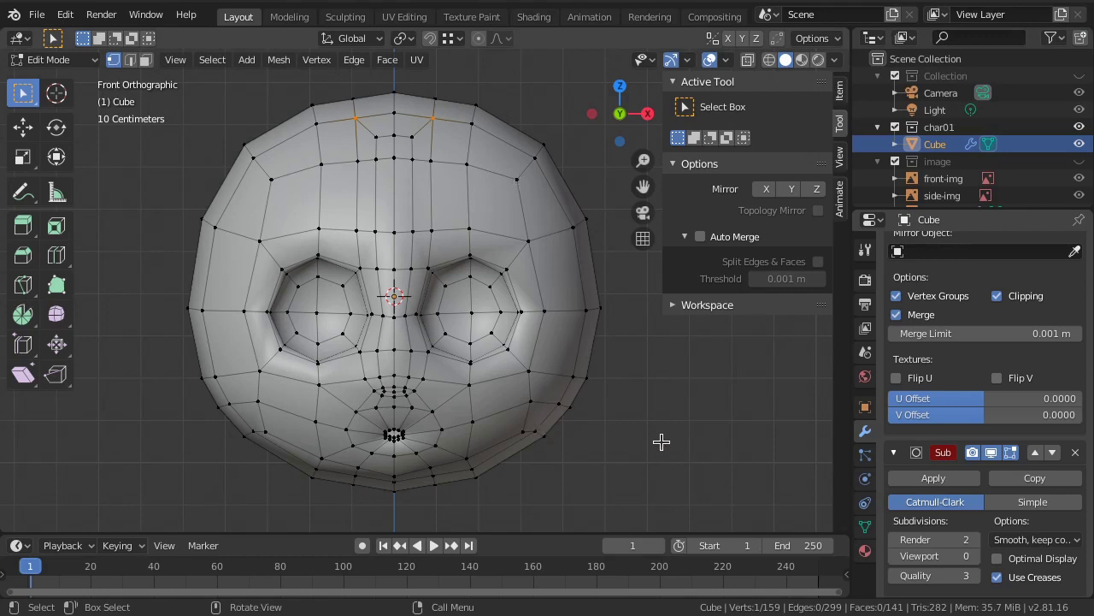
pyautogui.press('k')
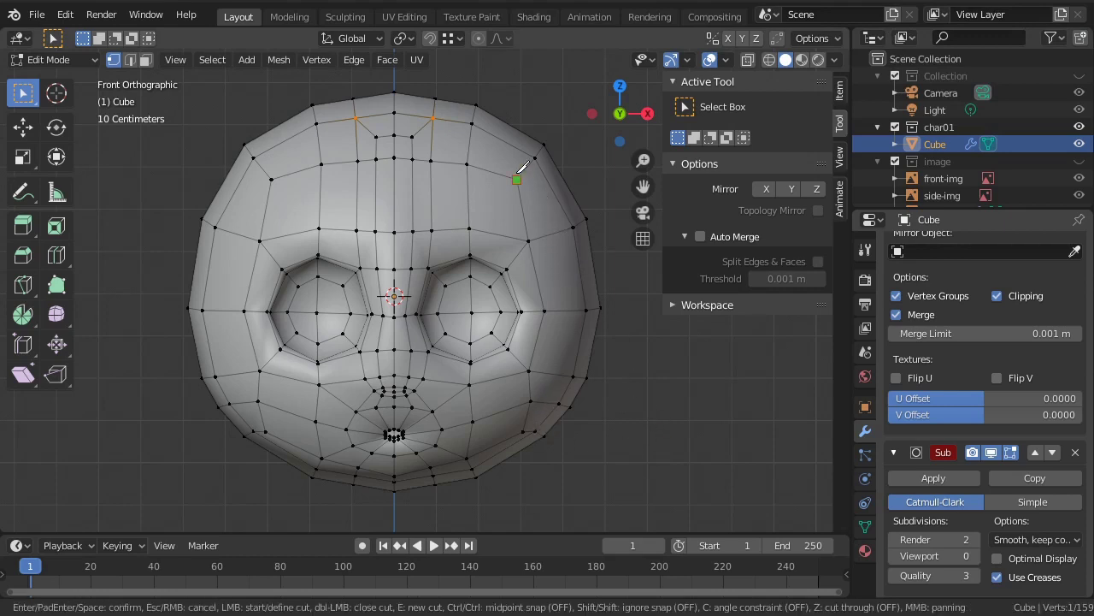
pyautogui.click(516, 179)
pyautogui.keyDown('ctrl'); pyautogui.click(550, 233); pyautogui.keyUp('ctrl')
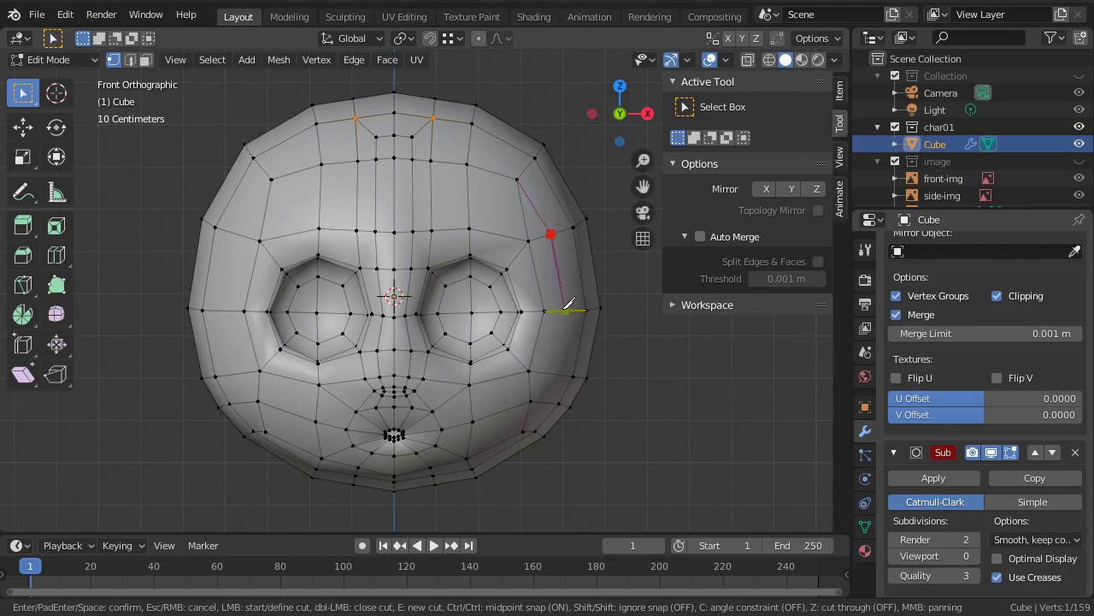
pyautogui.click(550, 374)
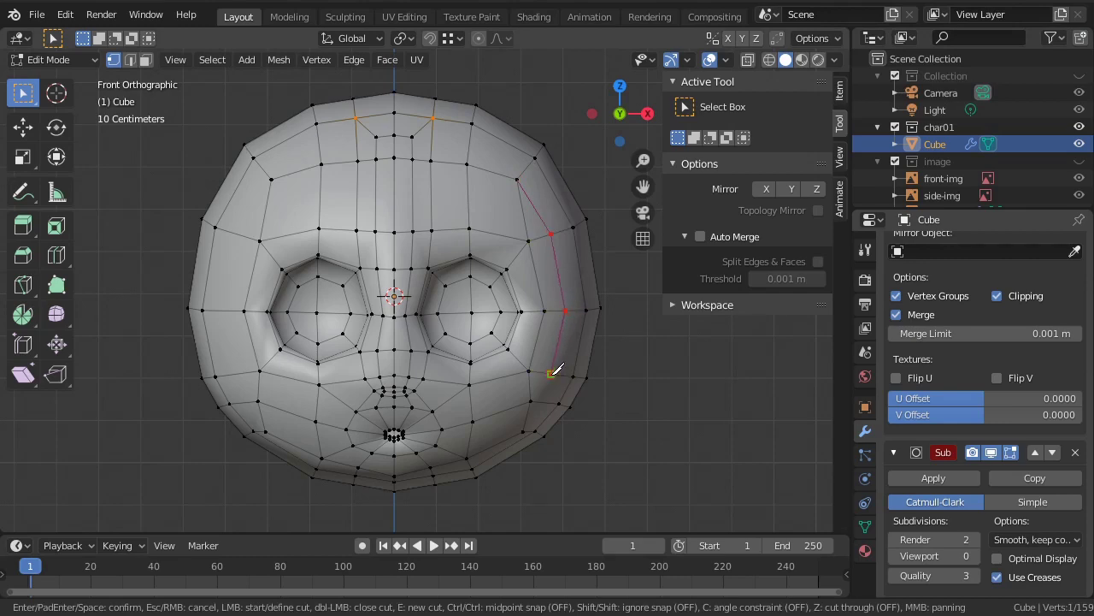
pyautogui.press('Return')
# Step: Orbit around and knife-cut a second path from an upper edge down the side of the head
pyautogui.moveTo(562, 432); pyautogui.dragTo(530, 294, button='middle')
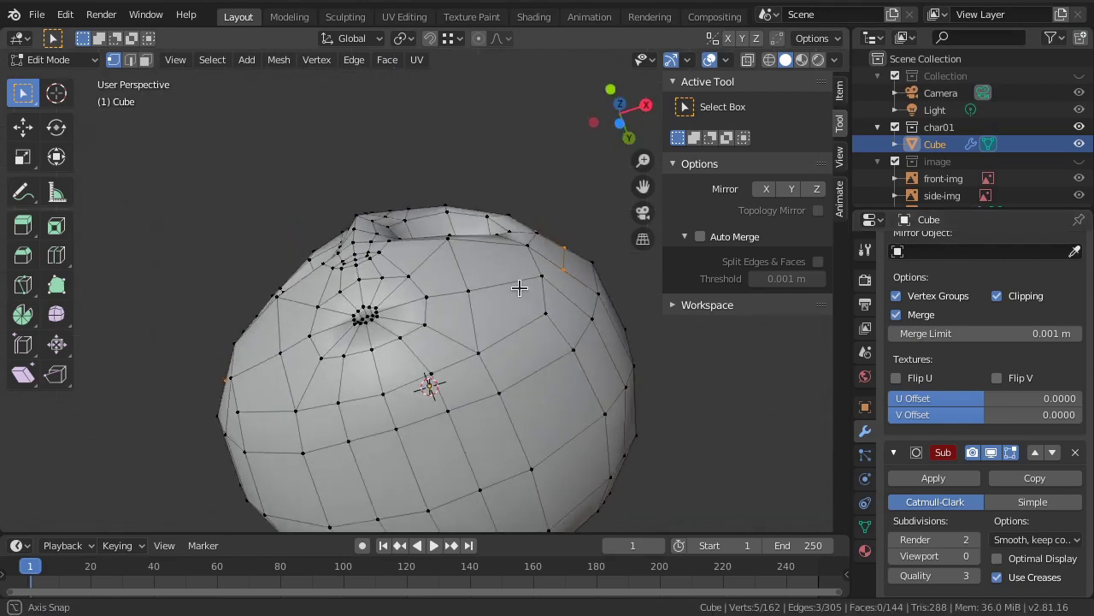
pyautogui.moveTo(556, 449)
pyautogui.mouseDown(button='middle')
pyautogui.moveTo(540, 430)
pyautogui.moveTo(540, 370)
pyautogui.moveTo(527, 418)
pyautogui.mouseUp(button='middle')
pyautogui.press('k')
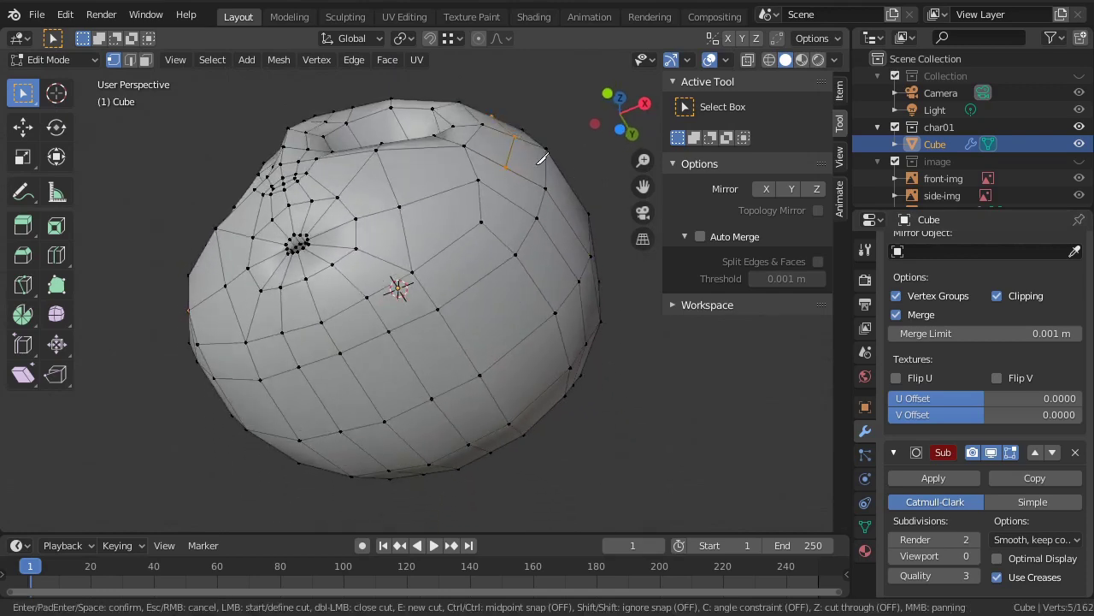
pyautogui.keyDown('ctrl'); pyautogui.click(508, 199); pyautogui.keyUp('ctrl')
pyautogui.keyDown('ctrl'); pyautogui.click(499, 238); pyautogui.keyUp('ctrl')
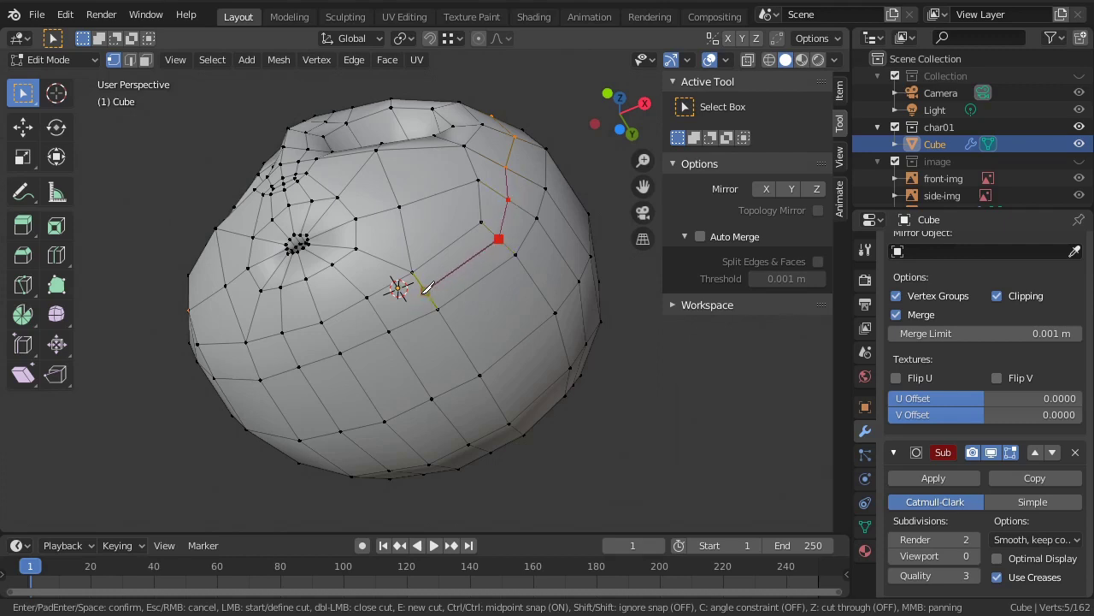
pyautogui.keyDown('ctrl'); pyautogui.click(425, 290); pyautogui.keyUp('ctrl')
pyautogui.keyDown('ctrl'); pyautogui.click(378, 315); pyautogui.keyUp('ctrl')
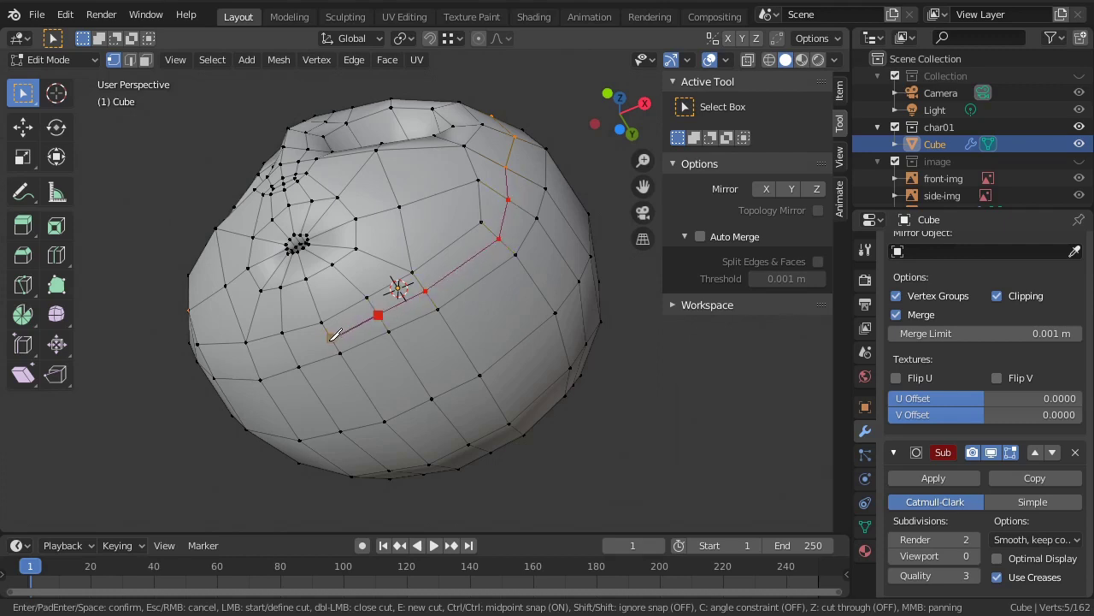
pyautogui.press('Return')
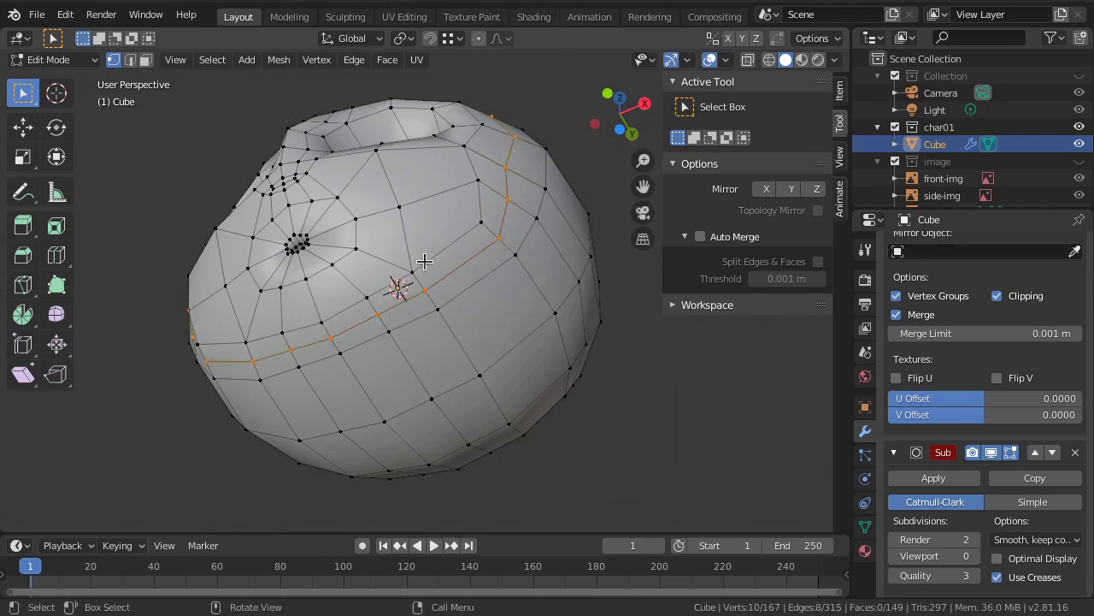
pyautogui.moveTo(444, 217)
pyautogui.mouseDown(button='middle')
pyautogui.moveTo(462, 378)
pyautogui.moveTo(493, 376)
pyautogui.moveTo(494, 342)
pyautogui.mouseUp(button='middle')
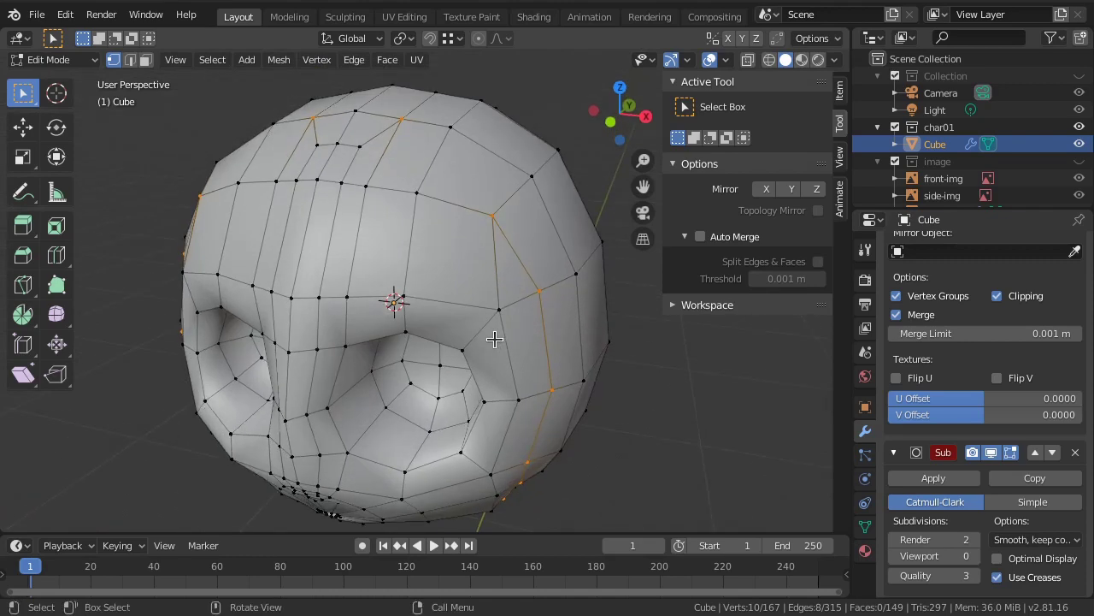
# Step: Select the upper-right forehead vertex and try moving it, cancelling each attempt
pyautogui.moveTo(494, 340); pyautogui.dragTo(481, 322, button='middle')
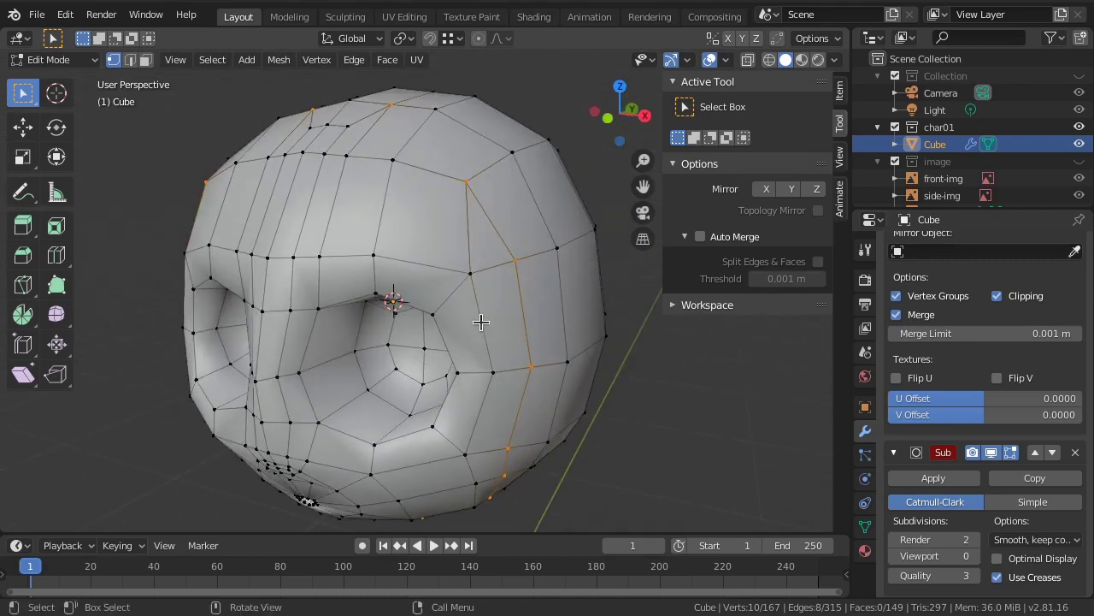
pyautogui.click(467, 183)
pyautogui.press('g')
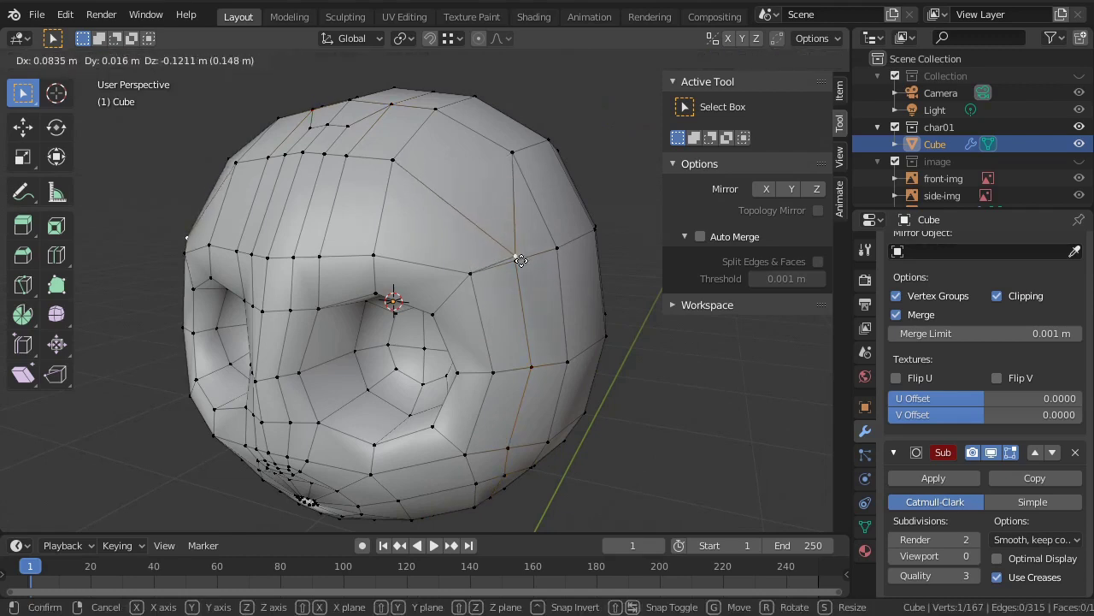
pyautogui.rightClick(521, 259)
pyautogui.press('g')
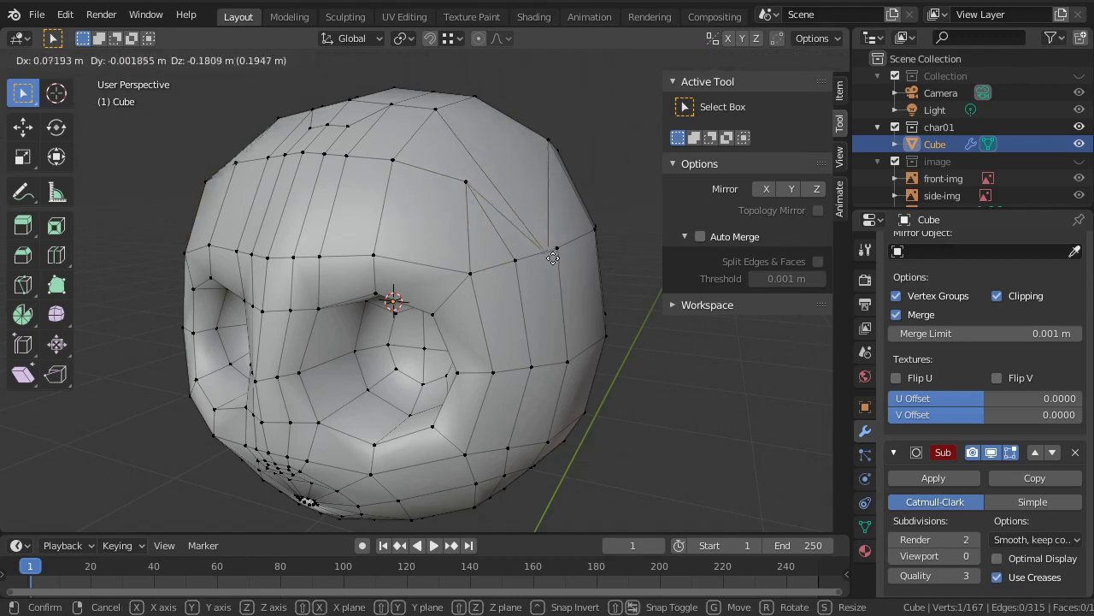
pyautogui.press('Escape')
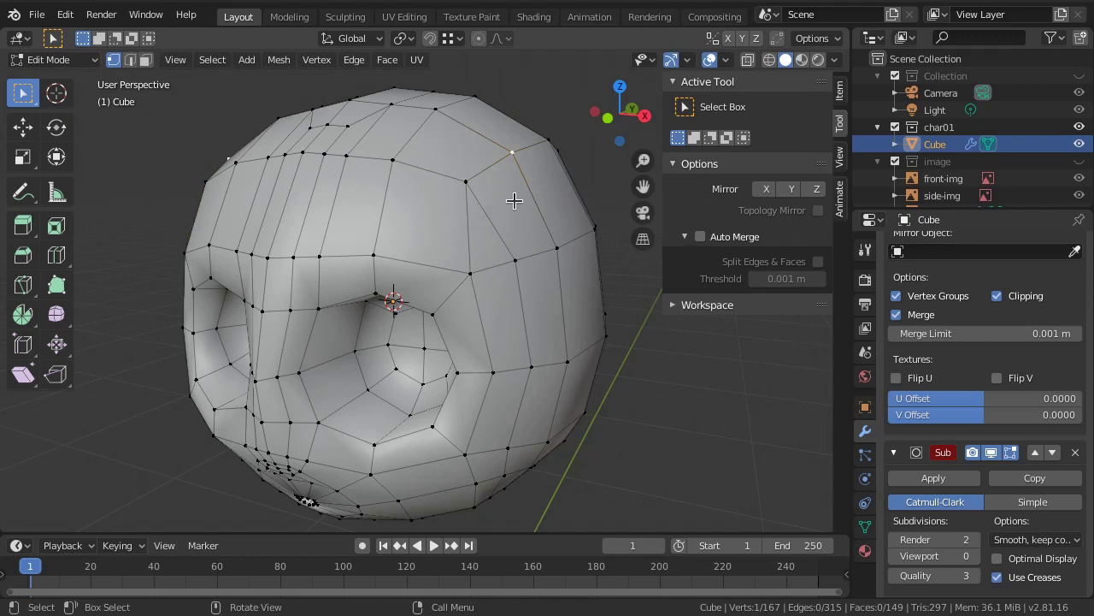
# Step: Knife-cut a diagonal edge from above the brow to the upper forehead vertex
pyautogui.press('k')
pyautogui.click(373, 254)
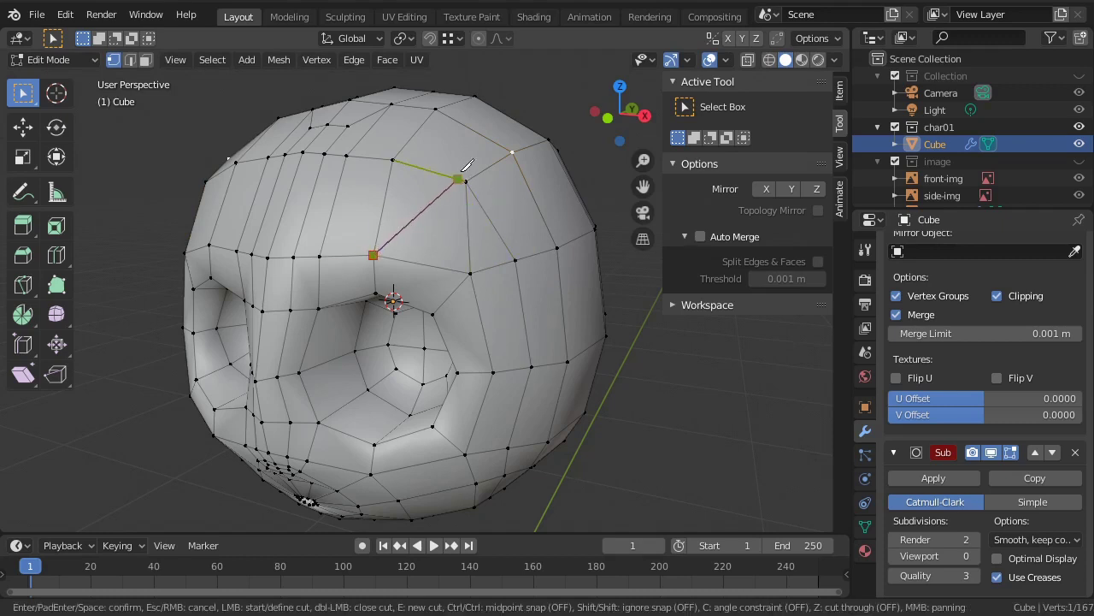
pyautogui.click(466, 179)
pyautogui.press('Return')
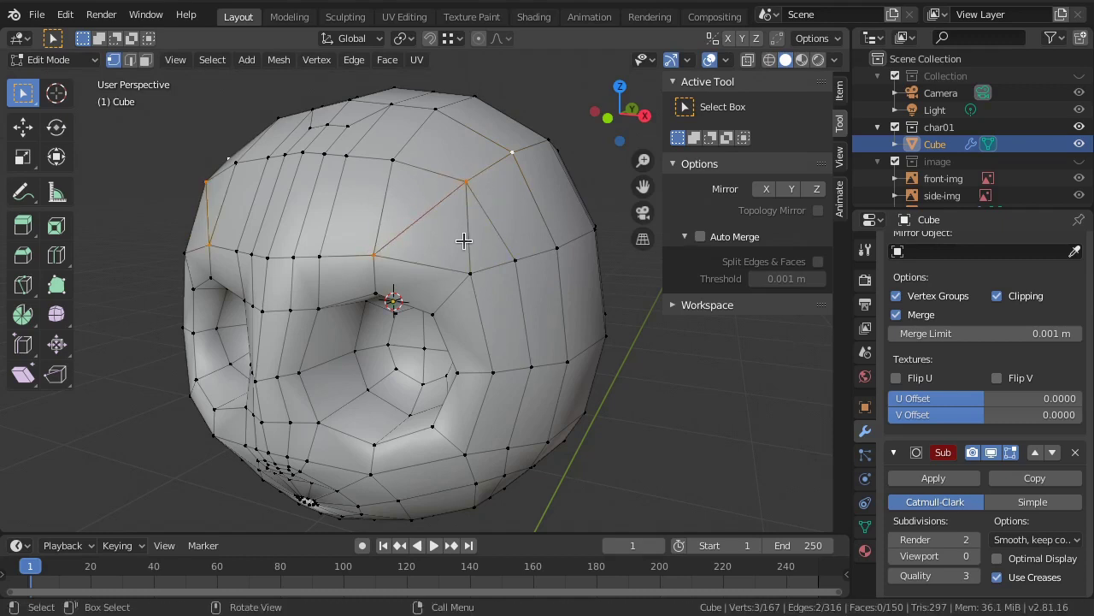
# Step: Knife-cut the other side of the forehead and dissolve the triangles beside the cuts into quads
pyautogui.press('3')
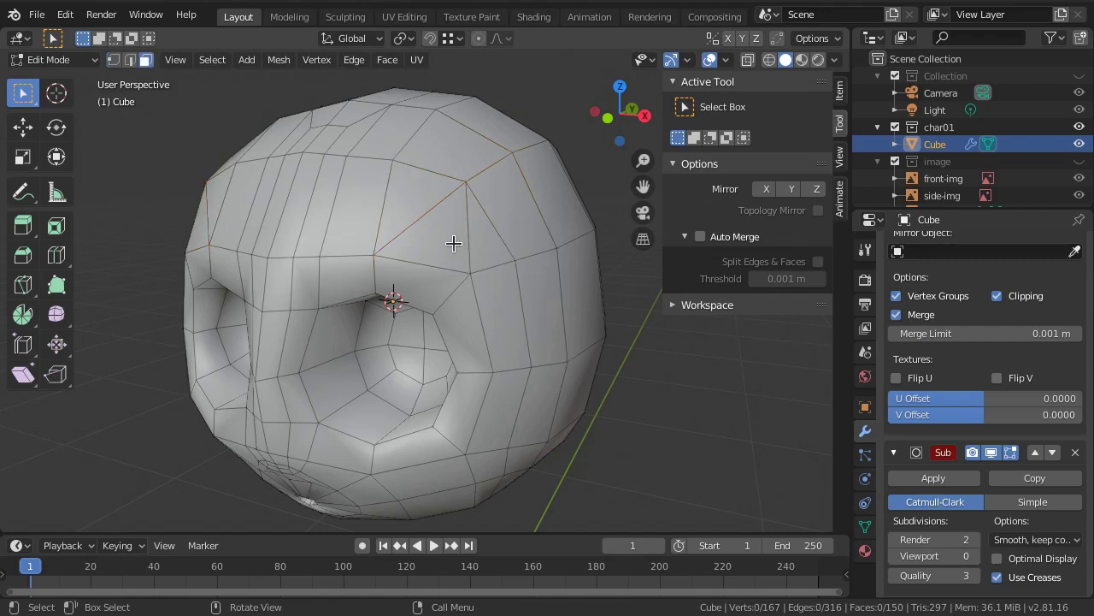
pyautogui.click(458, 242)
pyautogui.press('1')
pyautogui.moveTo(498, 254); pyautogui.dragTo(432, 303, button='middle')
pyautogui.press('k')
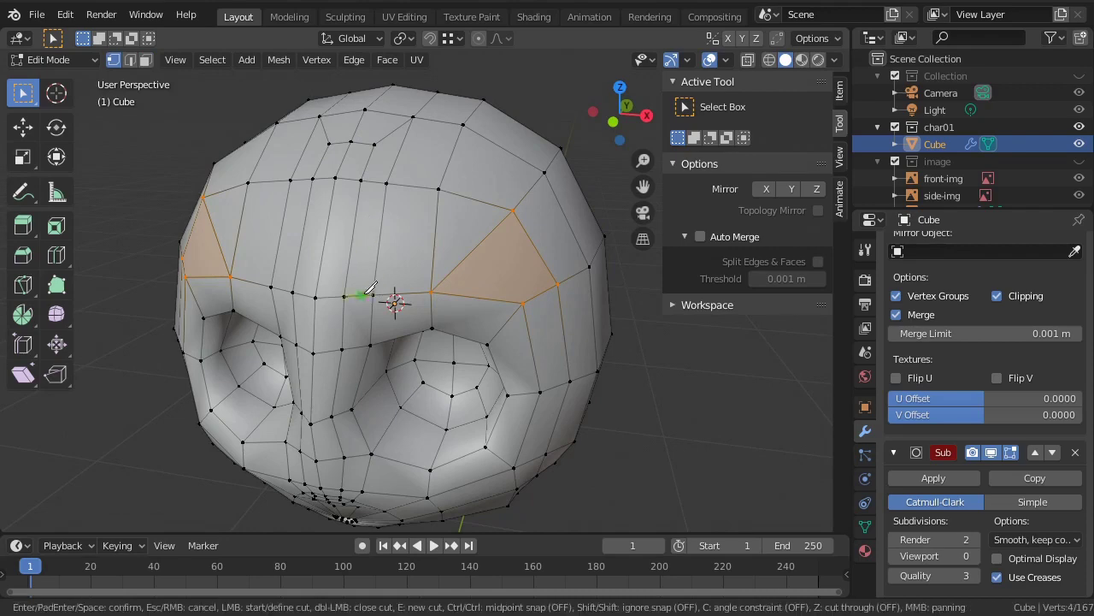
pyautogui.click(374, 295)
pyautogui.click(439, 190)
pyautogui.press('Return')
pyautogui.press('3')
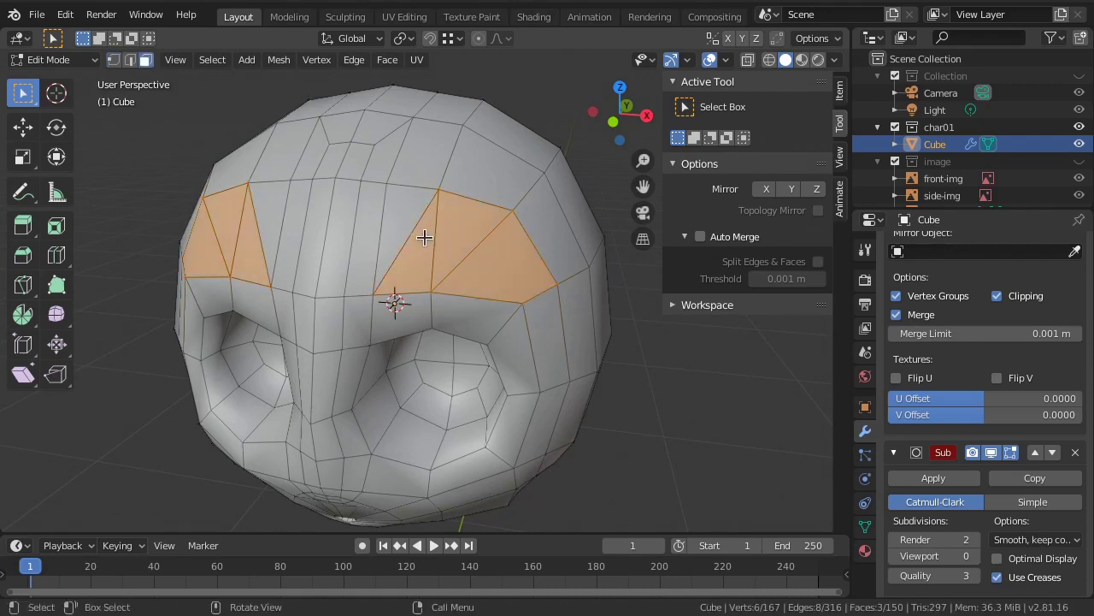
pyautogui.hotkey('ctrl', 'x')
pyautogui.press('1')
# Step: Re-enable Auto Merge and move both top forehead vertices onto their neighbours to merge them
pyautogui.moveTo(443, 259); pyautogui.dragTo(446, 264, button='middle')
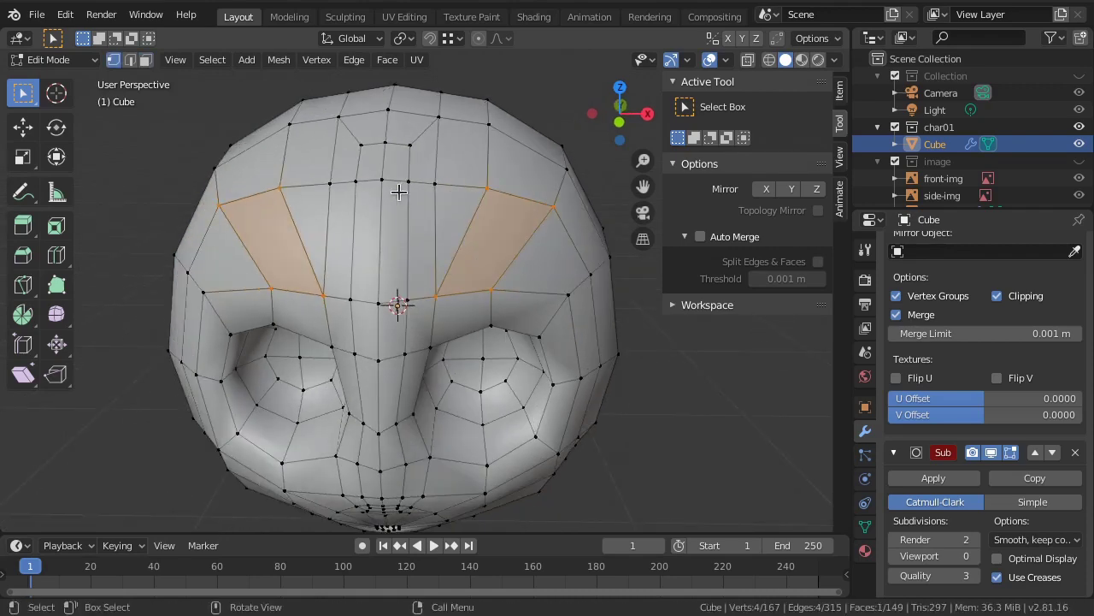
pyautogui.click(401, 193)
pyautogui.click(700, 236)
pyautogui.press('g')
pyautogui.click(432, 167)
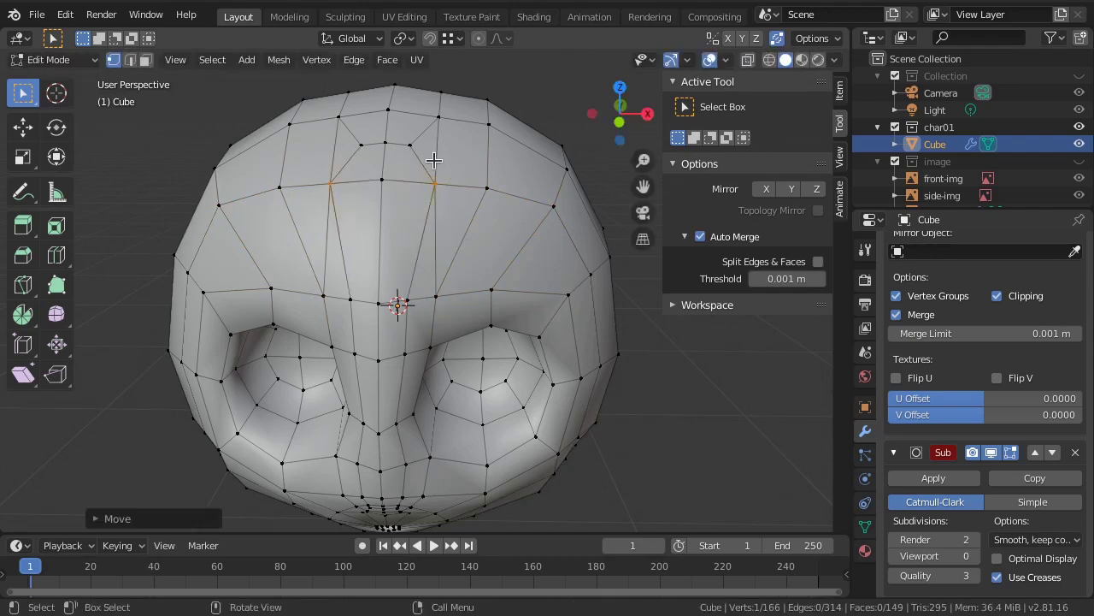
pyautogui.press('g')
pyautogui.click(440, 127)
pyautogui.press('g')
pyautogui.click(386, 127)
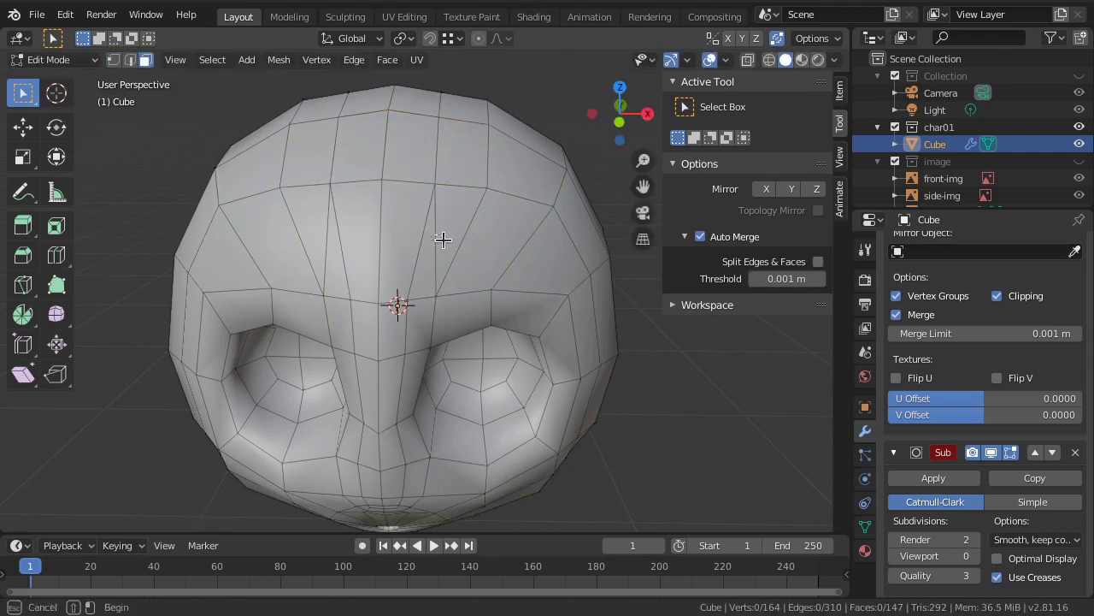
pyautogui.press('1')
pyautogui.moveTo(642, 415)
pyautogui.mouseDown(button='middle')
pyautogui.moveTo(533, 355)
pyautogui.moveTo(544, 356)
pyautogui.mouseUp(button='middle')
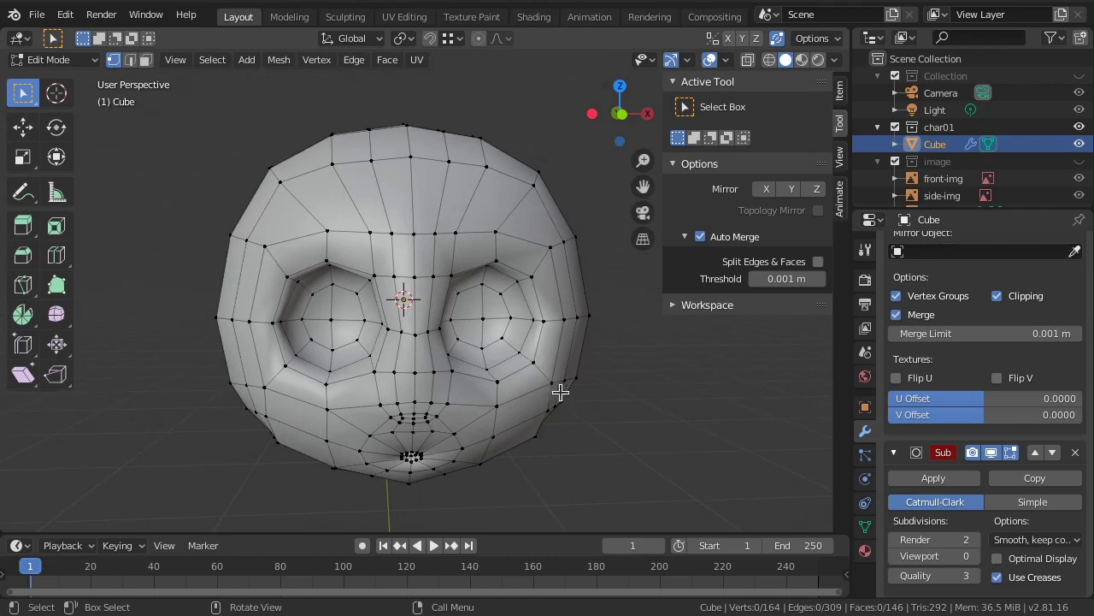
# Step: Select an edge path around the side of the head and move and rotate it in side view
pyautogui.moveTo(557, 391)
pyautogui.mouseDown(button='middle')
pyautogui.moveTo(517, 360)
pyautogui.moveTo(516, 340)
pyautogui.mouseUp(button='middle')
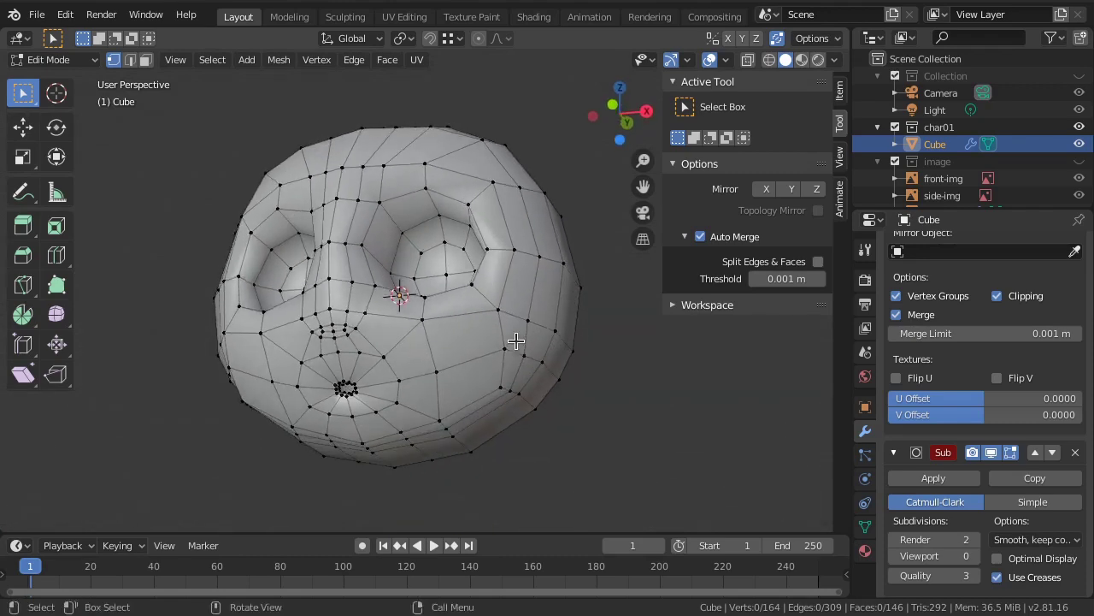
pyautogui.moveTo(489, 410); pyautogui.dragTo(484, 327, button='middle')
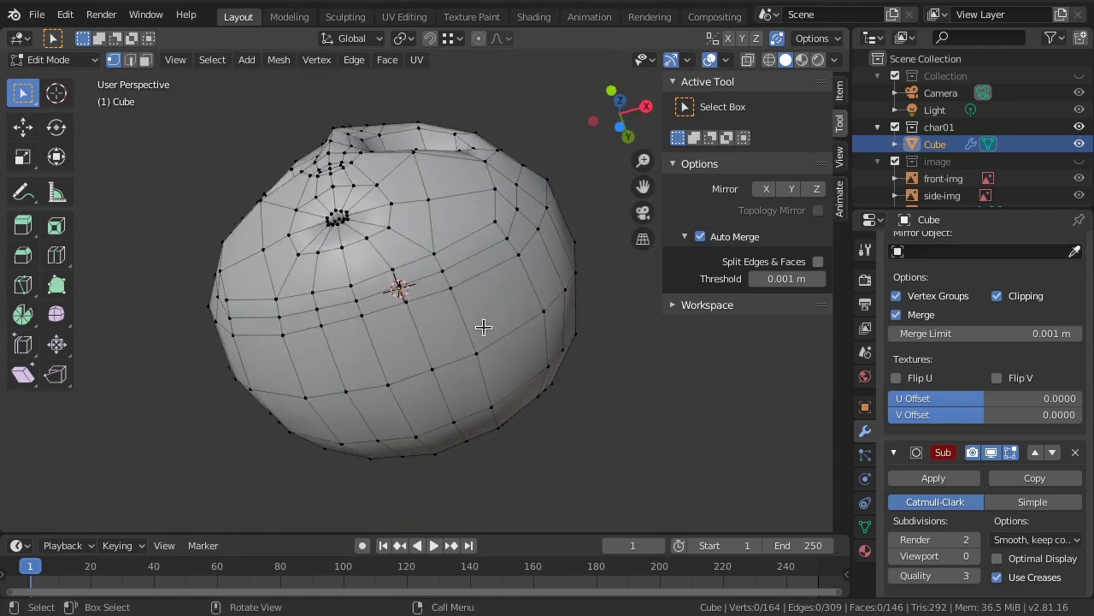
pyautogui.keyDown('ctrl'); pyautogui.click(365, 339); pyautogui.keyUp('ctrl')
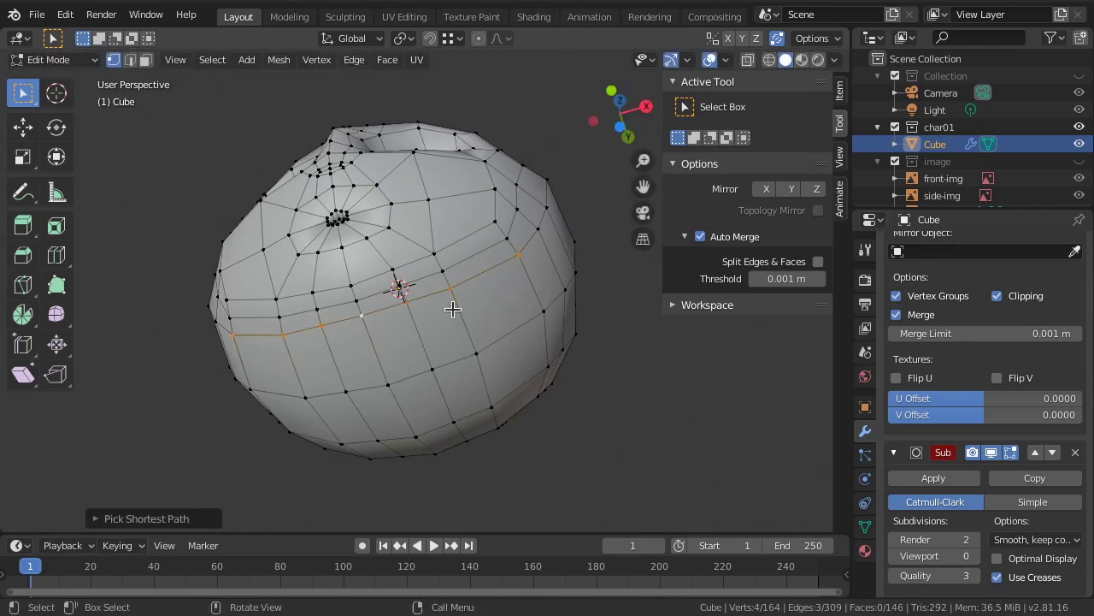
pyautogui.press('KP_3')
pyautogui.press('g')
pyautogui.click(462, 474)
pyautogui.press('r')
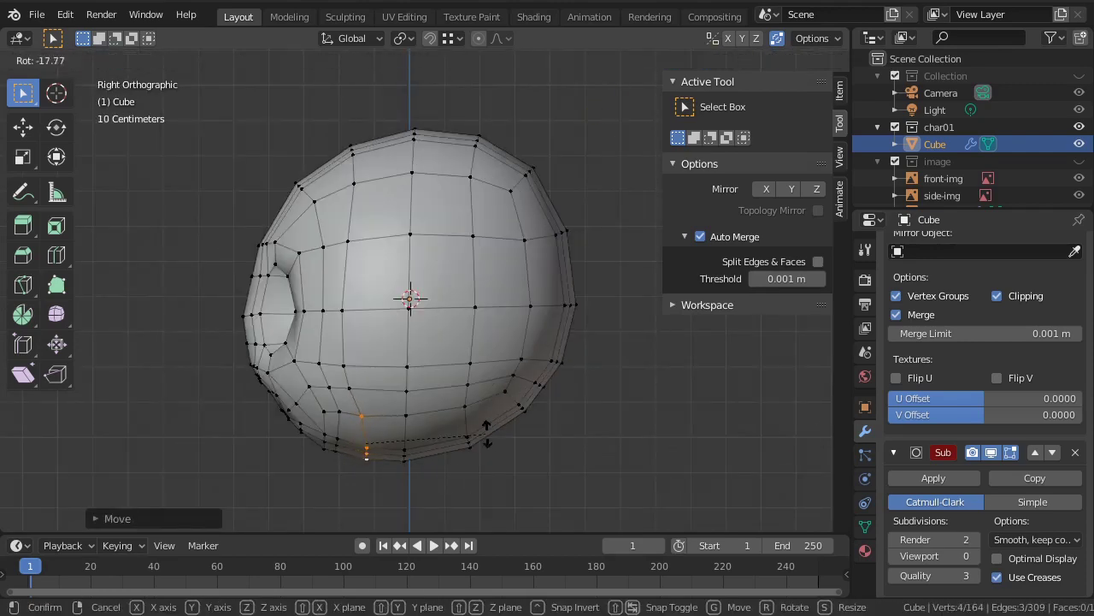
pyautogui.click(505, 471)
pyautogui.press('g')
# Step: Select a vertical path of cheek vertices, slide it, and apply Smooth Vertices
pyautogui.click(507, 469)
pyautogui.click(362, 389)
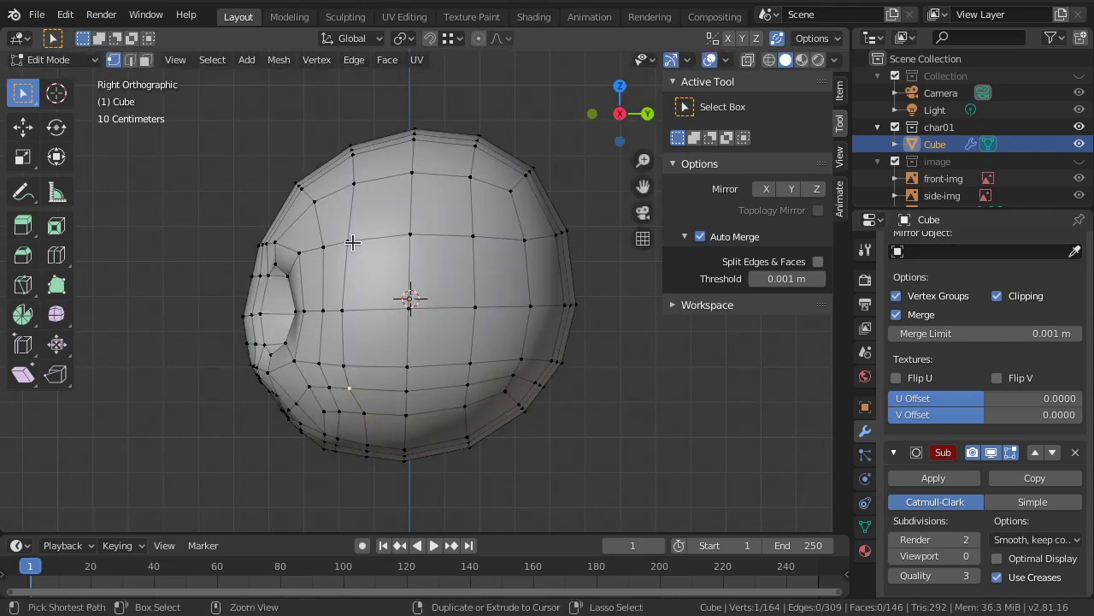
pyautogui.keyDown('ctrl'); pyautogui.click(361, 240); pyautogui.keyUp('ctrl')
pyautogui.press('g')
pyautogui.press('g')
pyautogui.click(413, 336)
pyautogui.hotkey('ctrl', 'v')
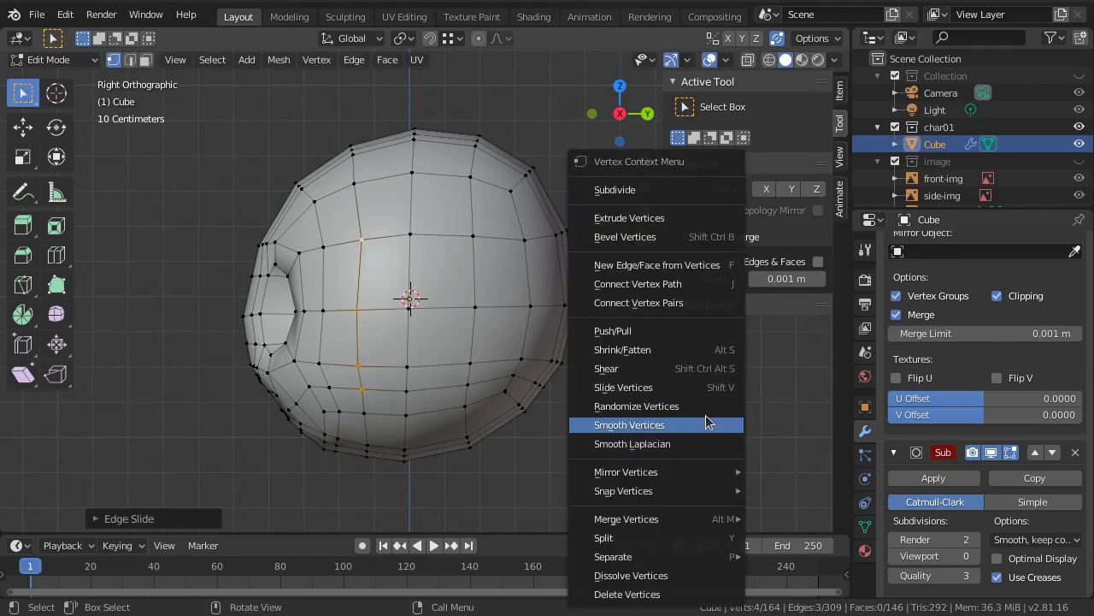
pyautogui.click(705, 416)
# Step: Reposition a jaw vertex, rotate a short jaw vertex path, and slide a cheek vertex
pyautogui.click(363, 363)
pyautogui.press('g')
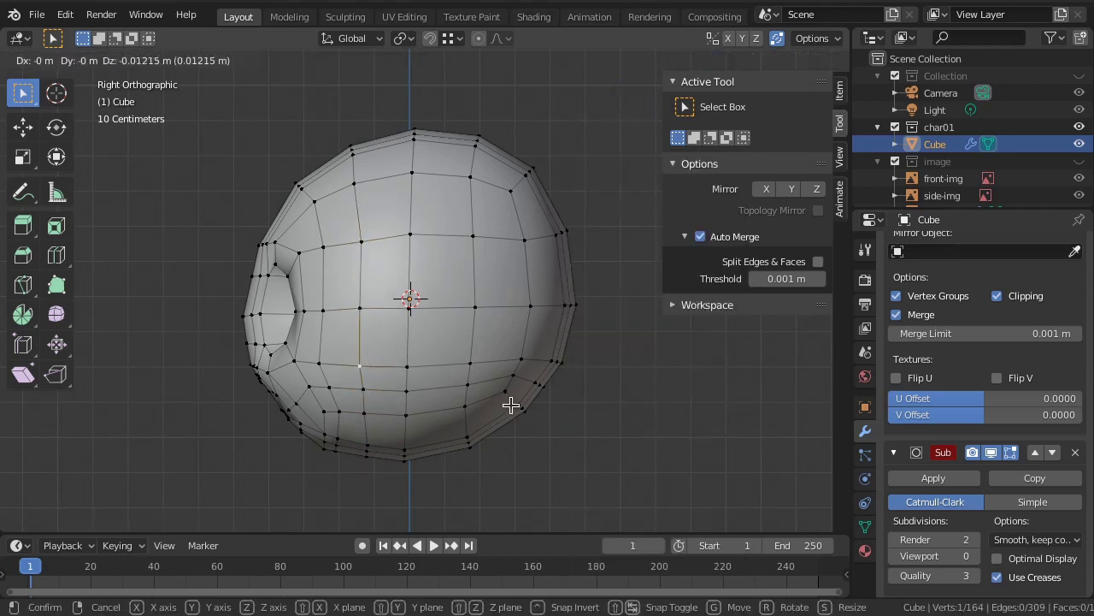
pyautogui.click(575, 293)
pyautogui.moveTo(471, 398); pyautogui.dragTo(310, 357, button='middle')
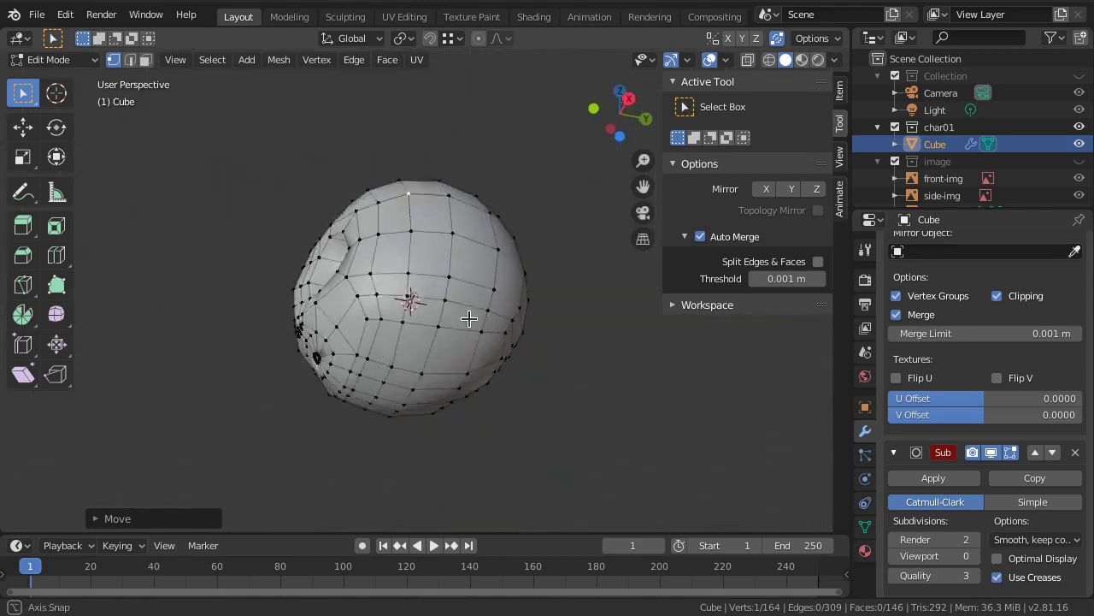
pyautogui.keyDown('ctrl'); pyautogui.click(311, 357); pyautogui.keyUp('ctrl')
pyautogui.press('KP_3')
pyautogui.press('g')
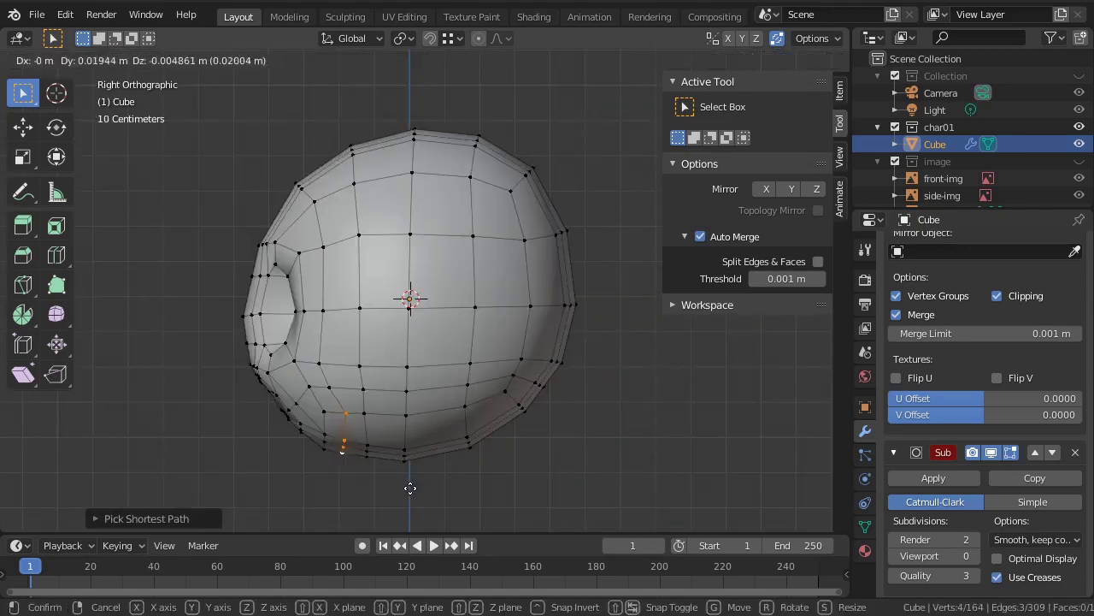
pyautogui.press('r')
pyautogui.click(561, 453)
pyautogui.click(318, 365)
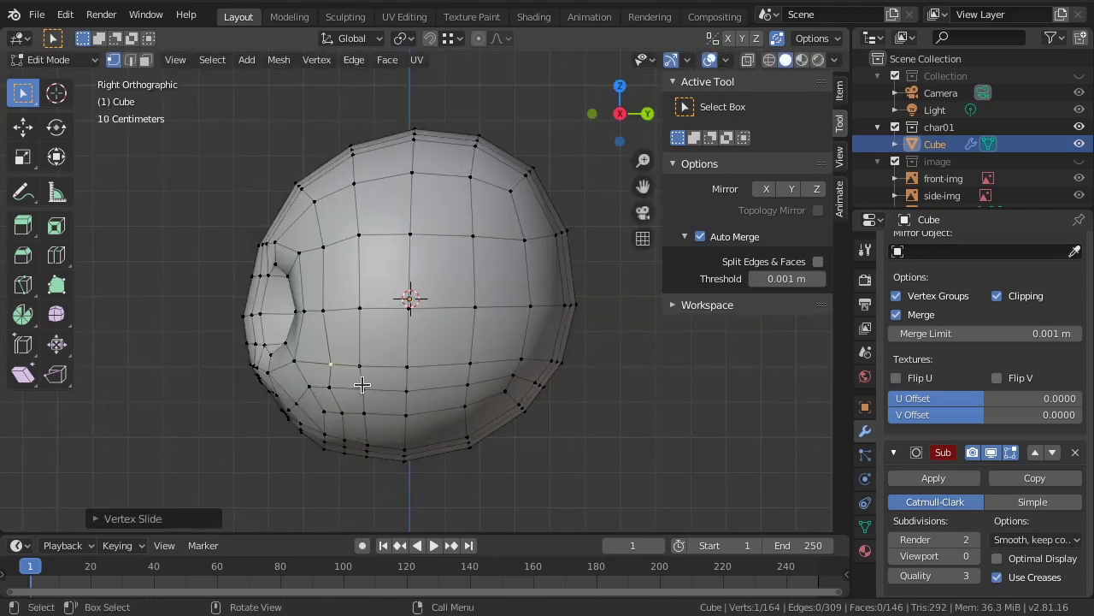
pyautogui.press('g')
pyautogui.press('g')
pyautogui.click(366, 391)
# Step: Orbit back to the front view and return to Object Mode
pyautogui.moveTo(365, 390)
pyautogui.mouseDown(button='middle')
pyautogui.moveTo(423, 423)
pyautogui.moveTo(547, 422)
pyautogui.moveTo(399, 416)
pyautogui.moveTo(410, 436)
pyautogui.mouseUp(button='middle')
pyautogui.moveTo(309, 426); pyautogui.dragTo(438, 406, button='middle')
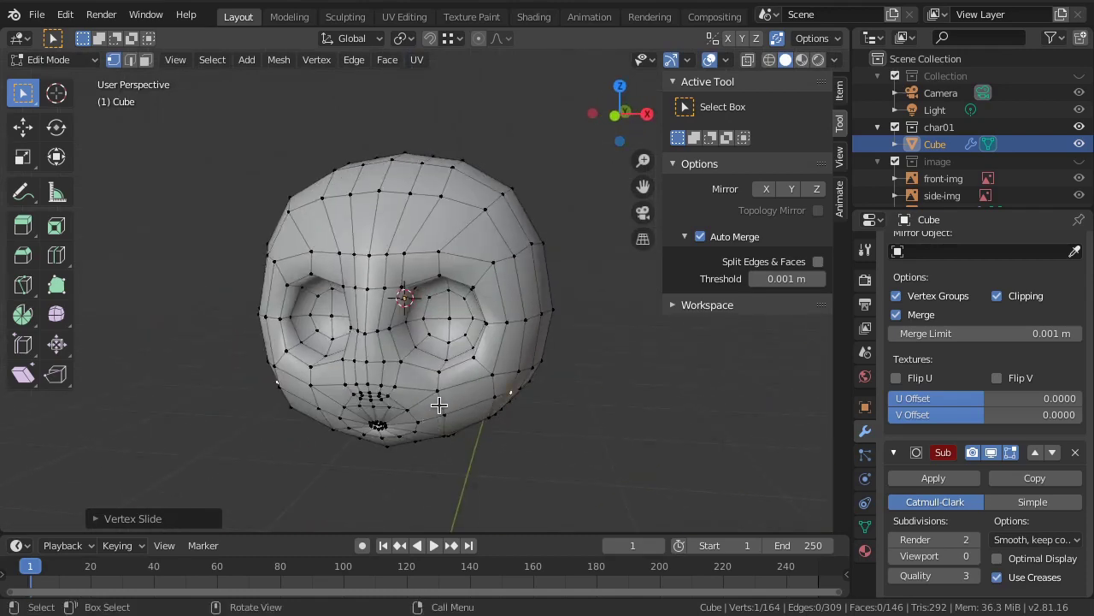
pyautogui.press('KP_1')
pyautogui.scroll(2, 439, 404)
pyautogui.keyDown('ctrl'); pyautogui.scroll(-3, 496, 435); pyautogui.keyUp('ctrl')
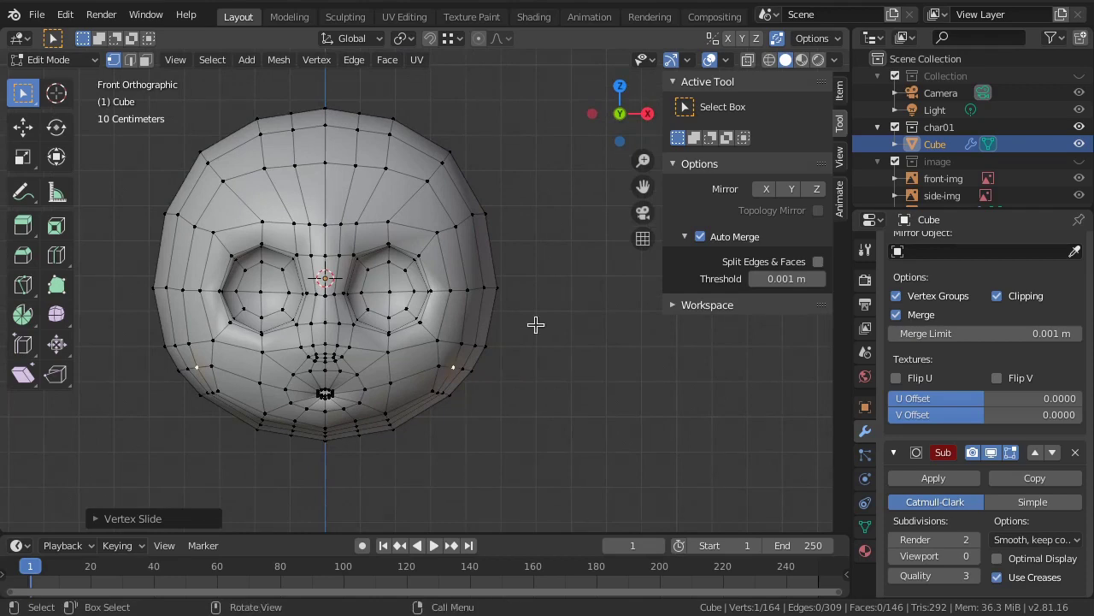
pyautogui.press('Tab')
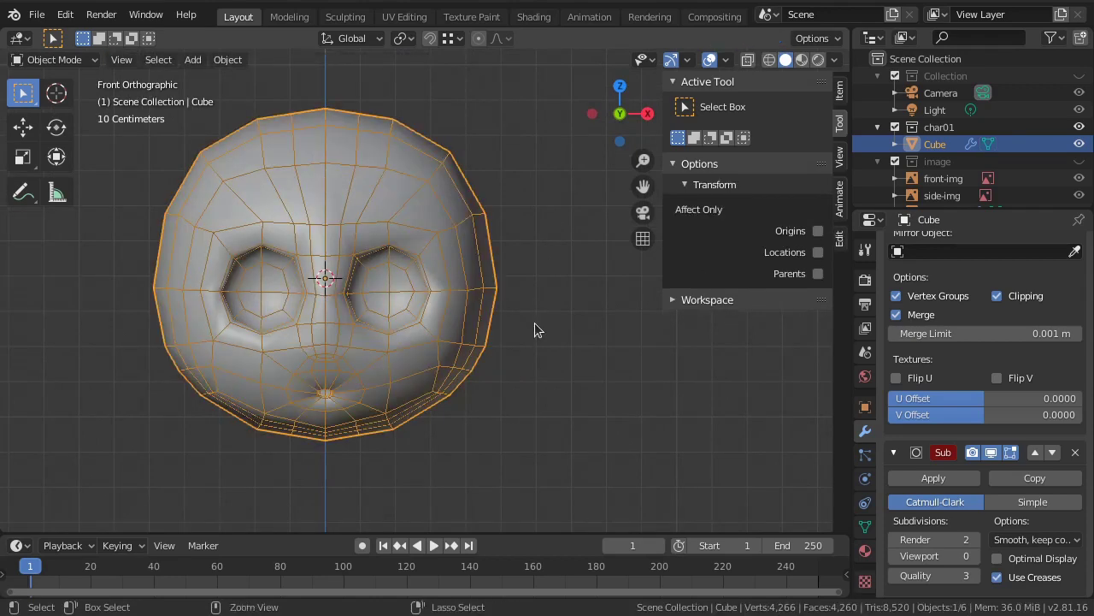
# Step: Preview the head with viewport subdivision level 1 and inspect it from the front
pyautogui.hotkey('ctrl', '1')
pyautogui.click(557, 392)
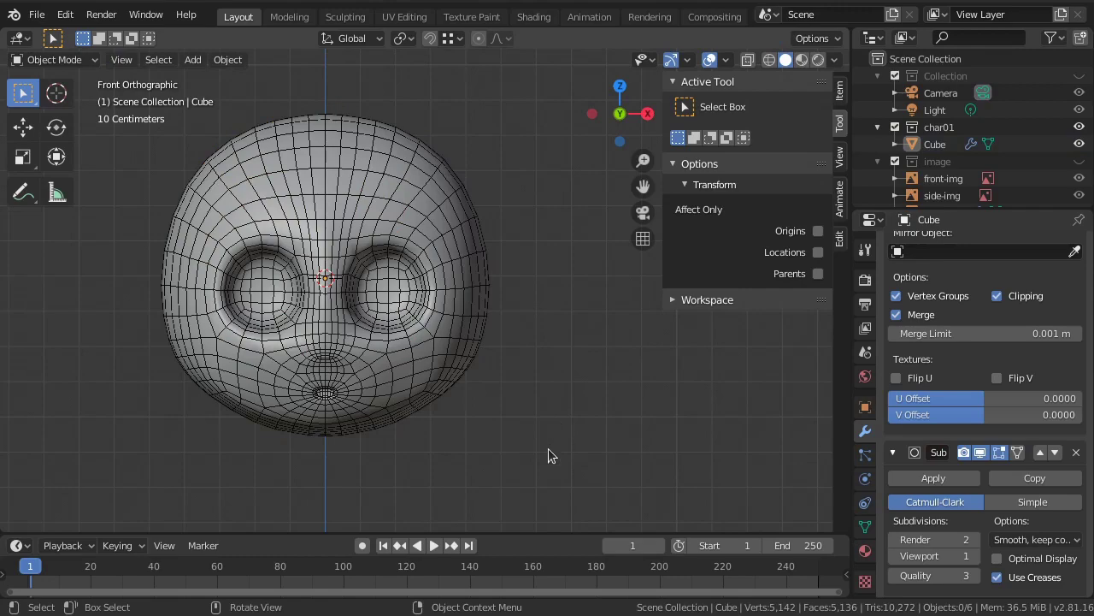
pyautogui.moveTo(549, 455)
pyautogui.mouseDown(button='middle')
pyautogui.moveTo(499, 415)
pyautogui.moveTo(476, 354)
pyautogui.moveTo(561, 484)
pyautogui.moveTo(574, 471)
pyautogui.moveTo(556, 452)
pyautogui.mouseUp(button='middle')
pyautogui.press('KP_5')
pyautogui.press('KP_1')
# Step: Select the head, set subdivision back to 0, and enter Edit Mode
pyautogui.click(420, 386)
pyautogui.hotkey('ctrl', '0')
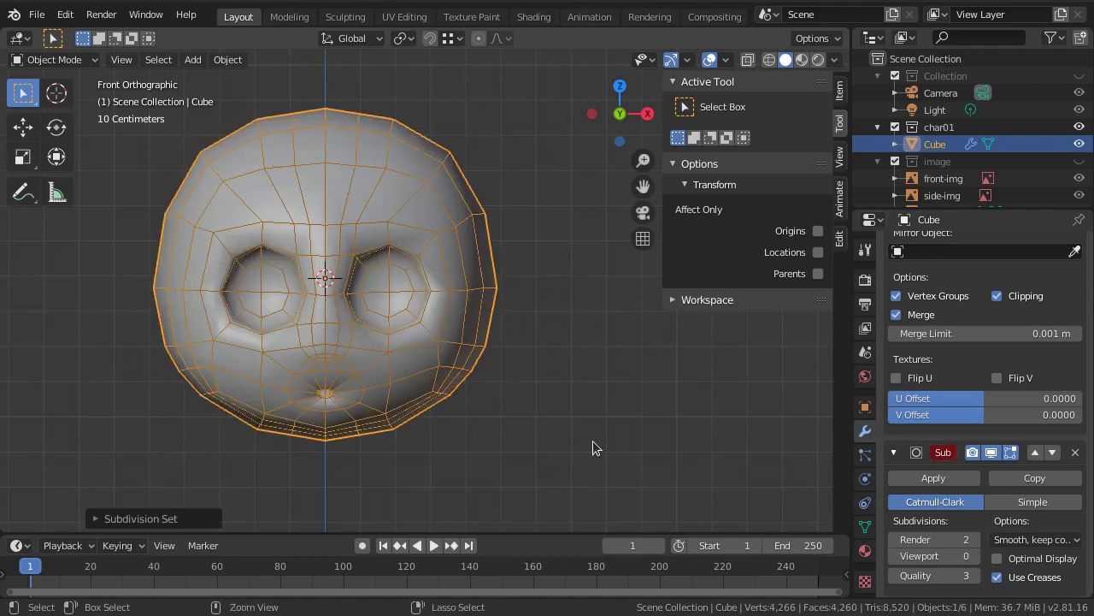
pyautogui.press('Tab')
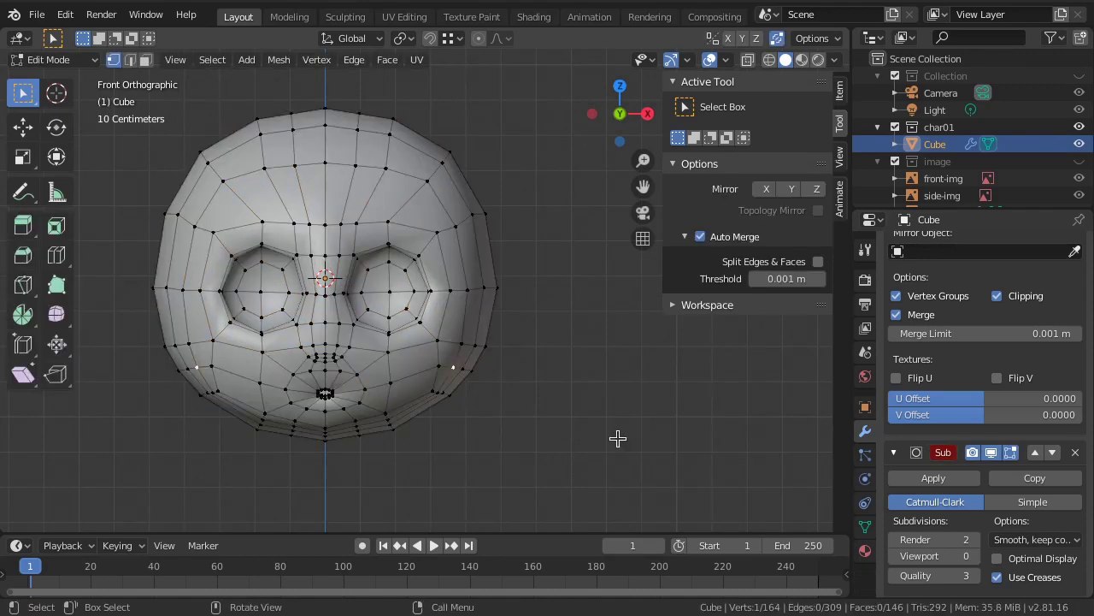
# Step: Zoom in below the nose and auto-merge the first doubled vertex into its neighbour
pyautogui.scroll(1, 413, 440)
pyautogui.scroll(1, 376, 420)
pyautogui.scroll(1, 418, 415)
pyautogui.scroll(1, 369, 400)
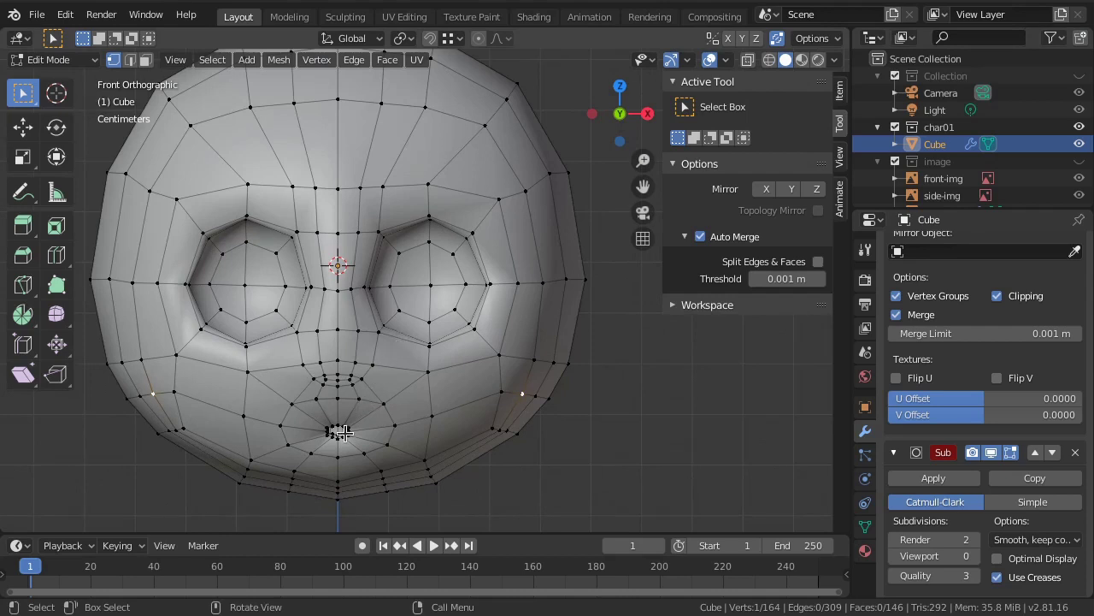
pyautogui.scroll(1, 340, 432)
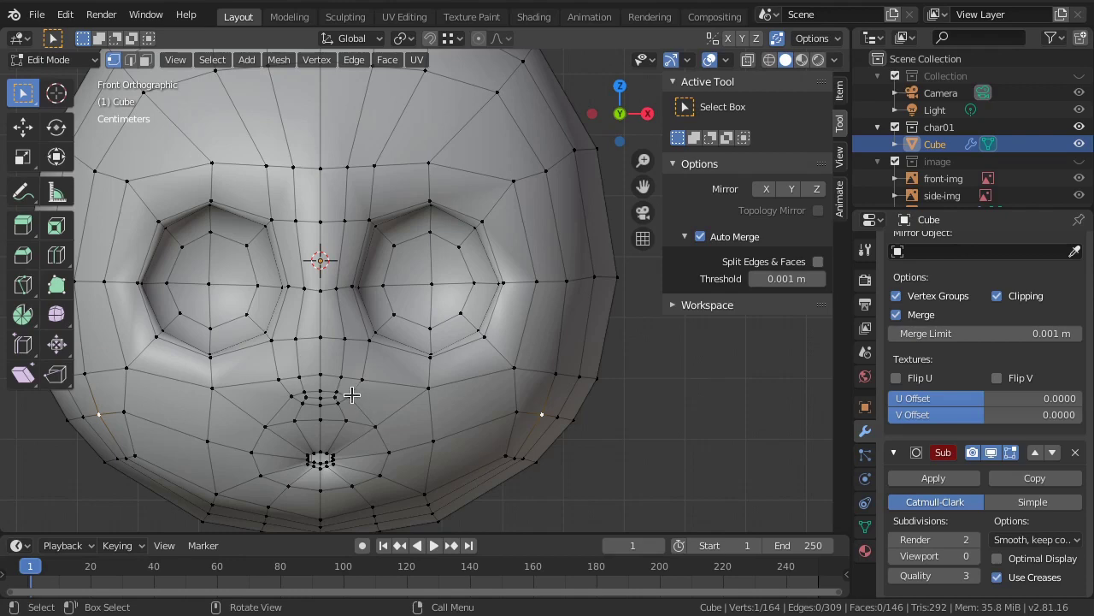
pyautogui.press('g')
pyautogui.click(345, 427)
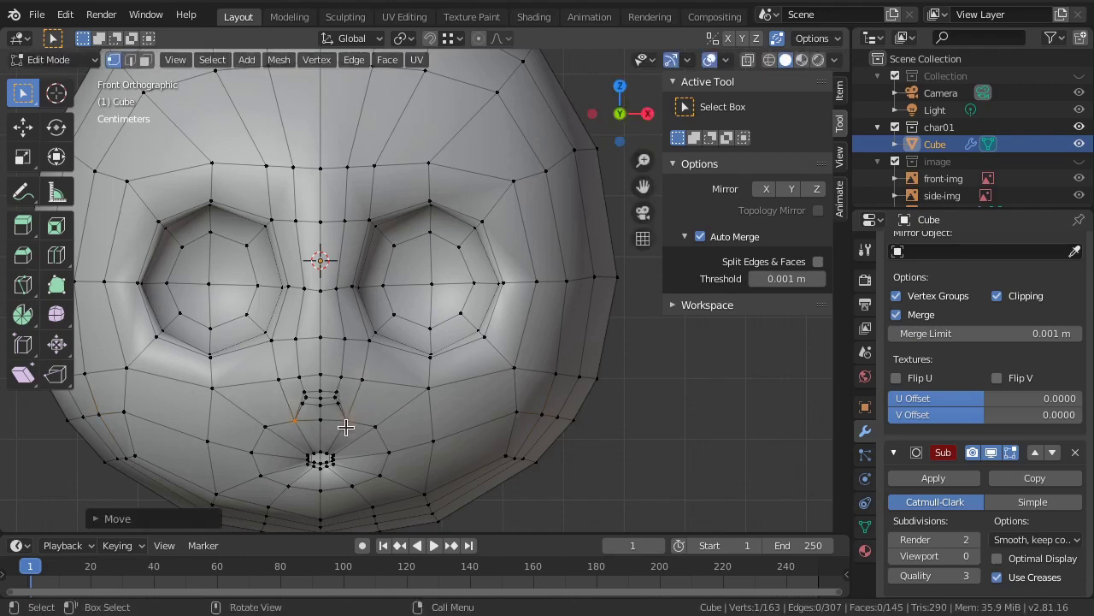
# Step: Auto-merge two more doubled vertices under the nose into their neighbours
pyautogui.click(338, 400)
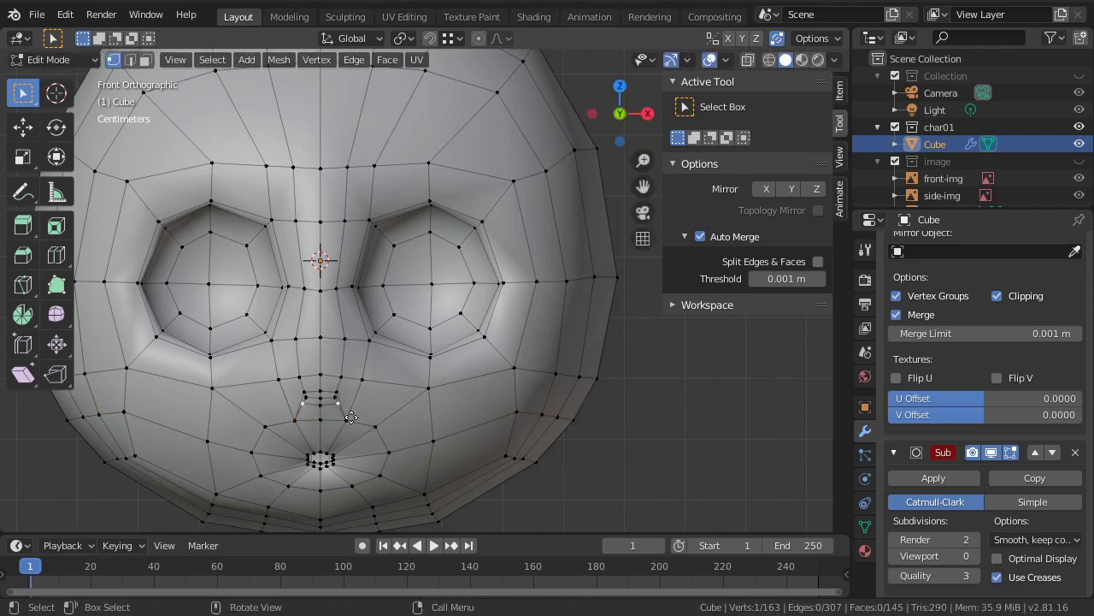
pyautogui.press('g')
pyautogui.click(342, 417)
pyautogui.click(322, 400)
pyautogui.press('g')
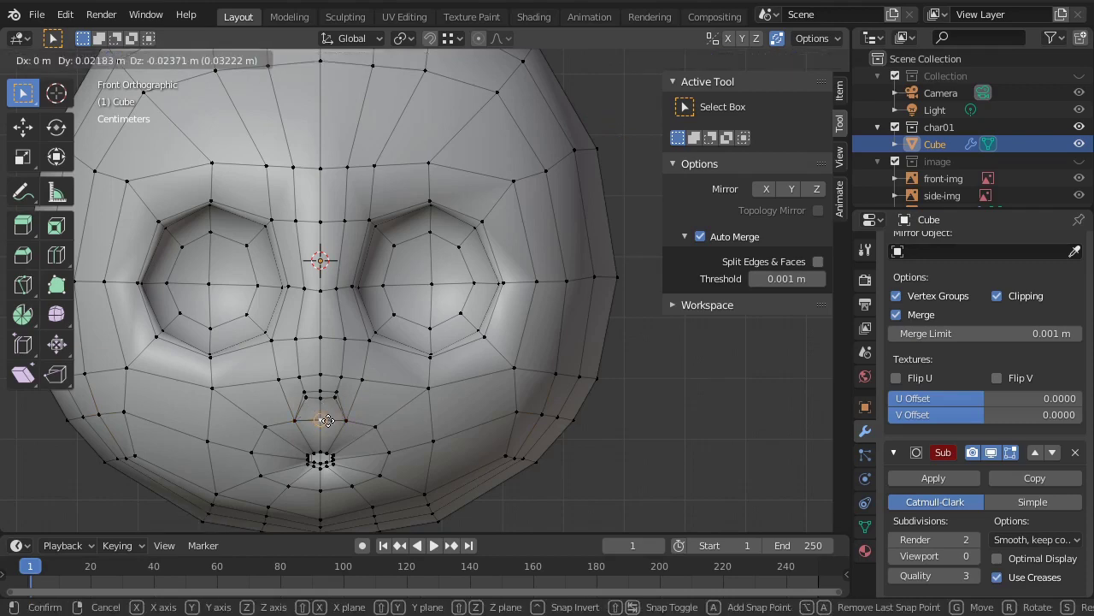
pyautogui.click(327, 420)
# Step: Merge the right-side and centre nose vertices, leaving 159 vertices and 142 faces
pyautogui.click(339, 397)
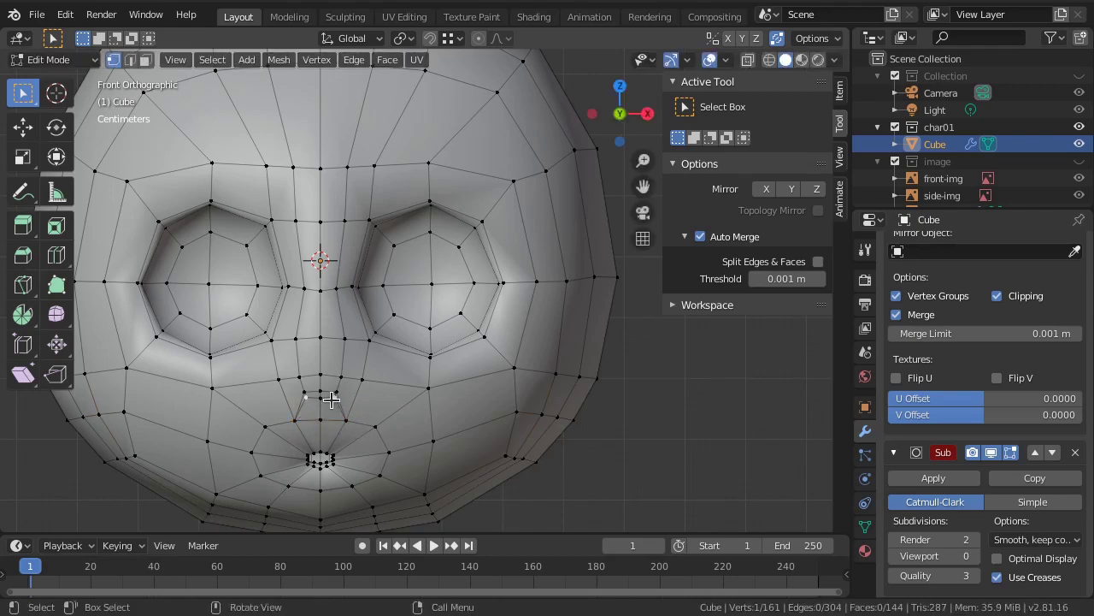
pyautogui.press('g')
pyautogui.click(345, 420)
pyautogui.click(321, 398)
pyautogui.press('g')
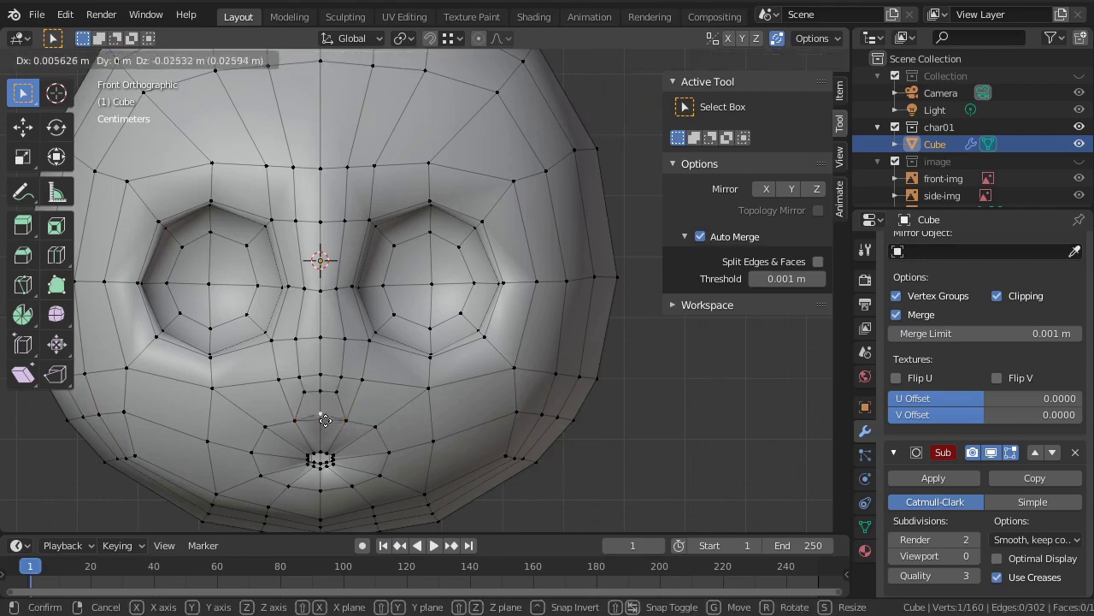
pyautogui.click(321, 420)
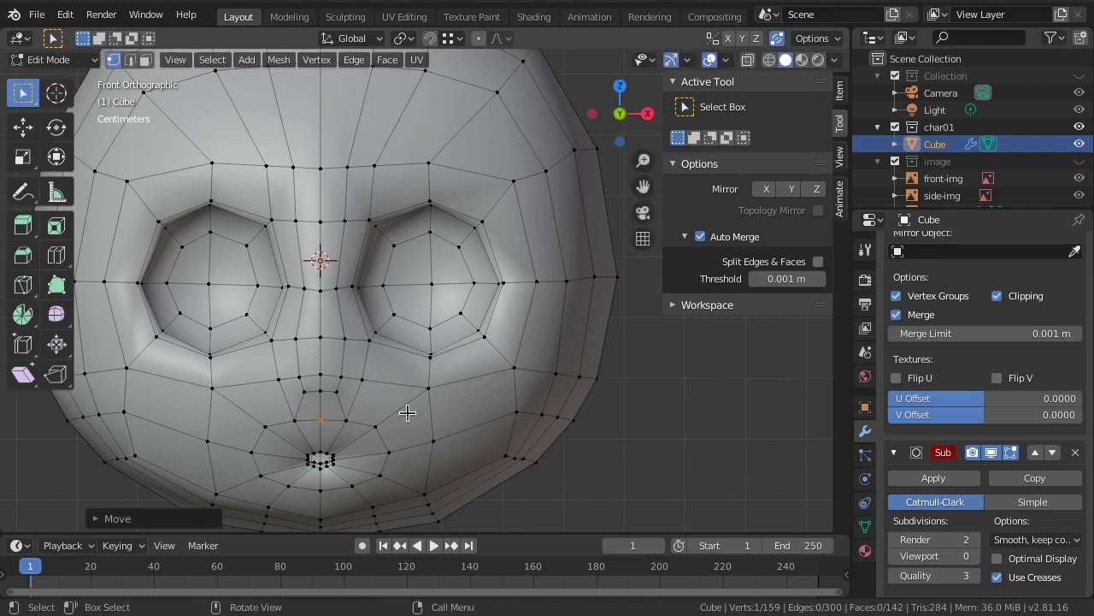
pyautogui.scroll(-2, 407, 413)
pyautogui.keyDown('shift'); pyautogui.moveTo(522, 418); pyautogui.dragTo(520, 439, button='middle'); pyautogui.keyUp('shift')
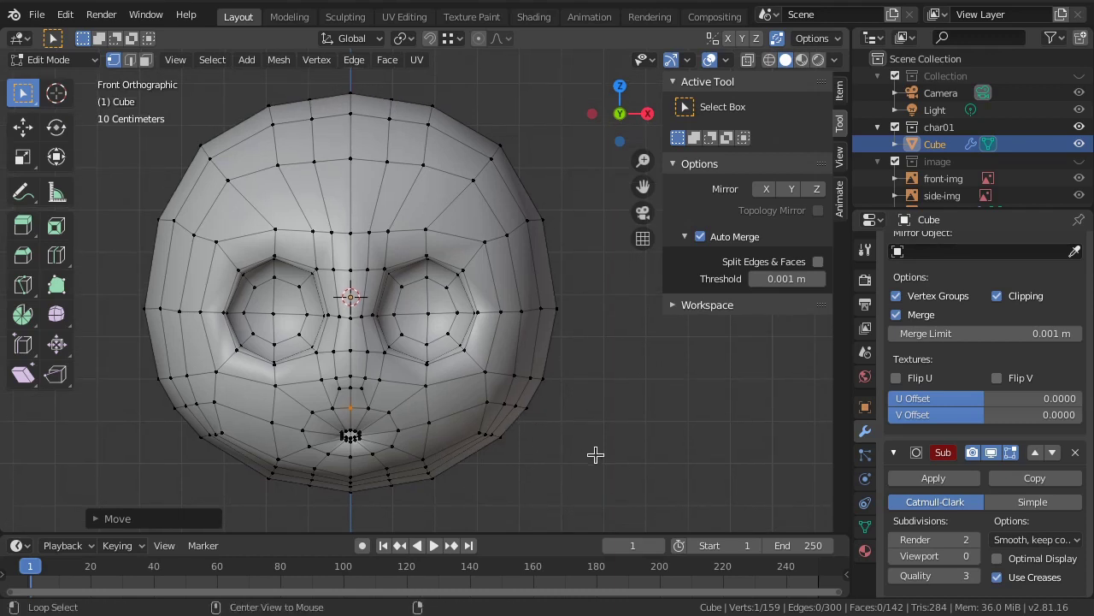
# Step: Insert a centred edge loop encircling the mouth, giving 166 vertices and 148 faces
pyautogui.hotkey('alt', 'a')
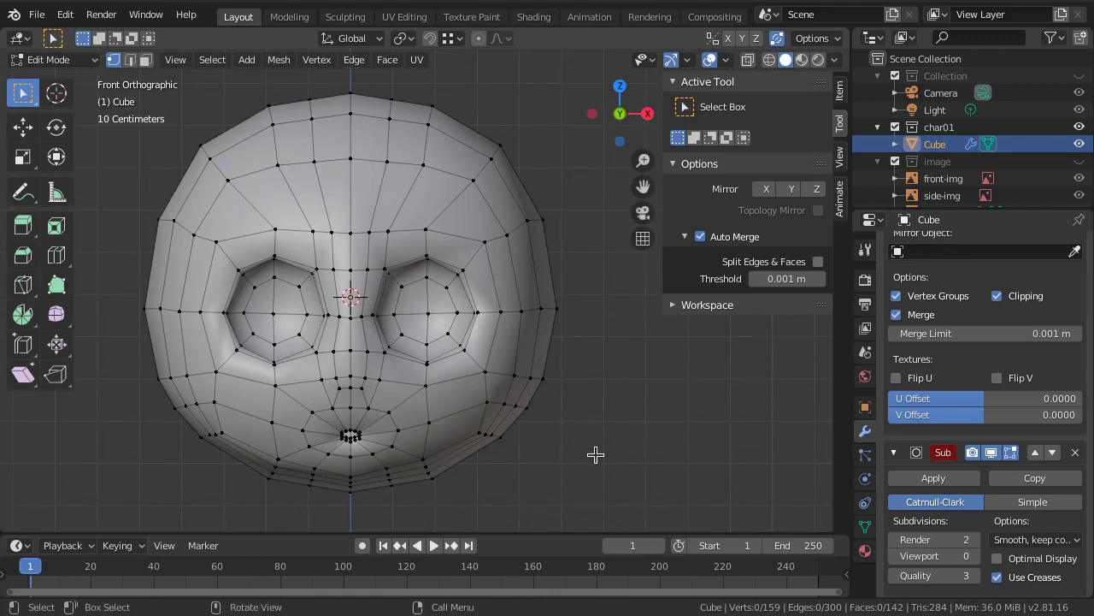
pyautogui.hotkey('ctrl', 'r')
pyautogui.click(383, 429)
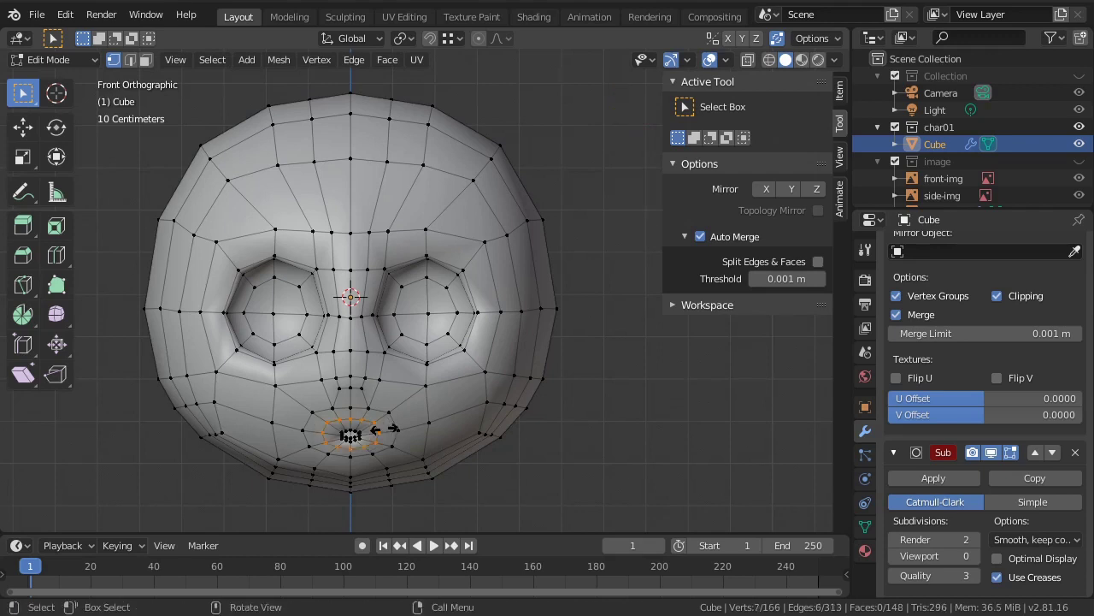
pyautogui.rightClick(383, 428)
pyautogui.hotkey('alt', 'a')
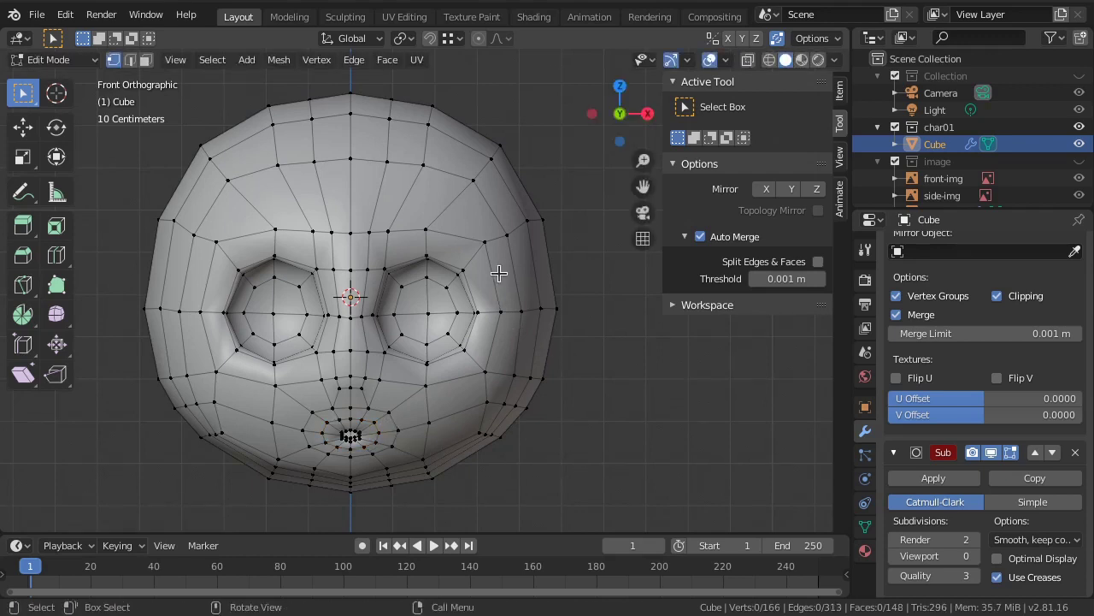
# Step: Zoom in and raise the top crown vertices slightly higher
pyautogui.scroll(1, 493, 253)
pyautogui.scroll(2, 496, 245)
pyautogui.scroll(2, 495, 244)
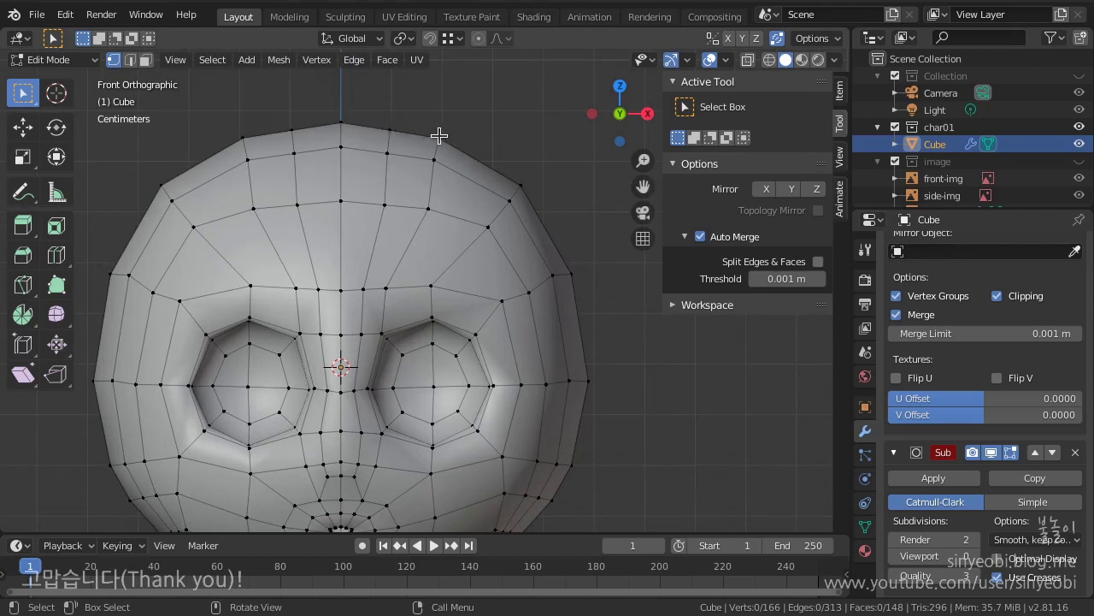
pyautogui.press('g')
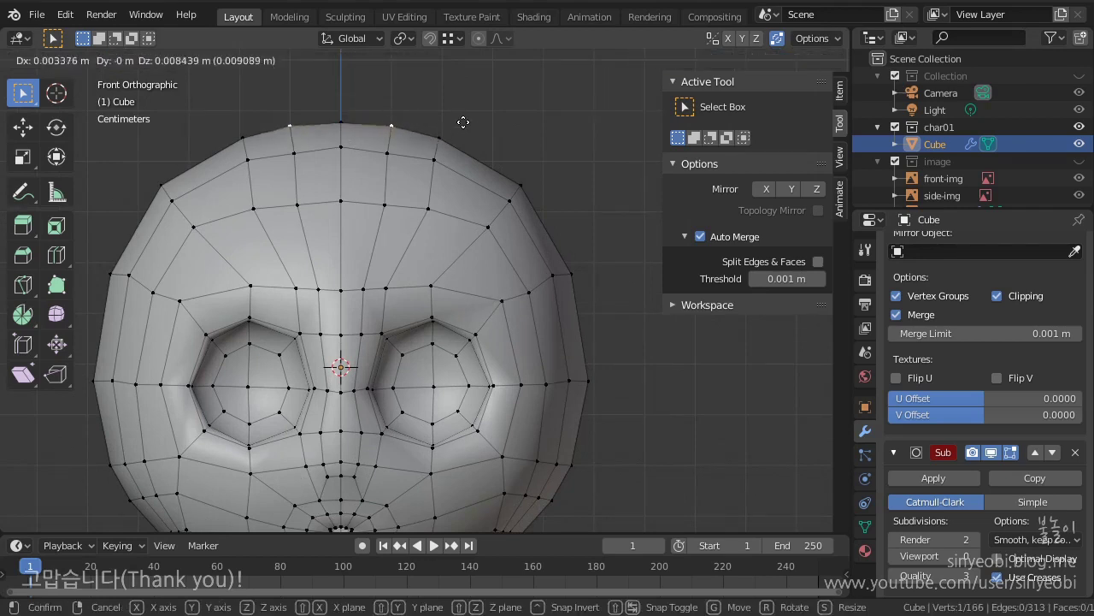
pyautogui.rightClick(462, 124)
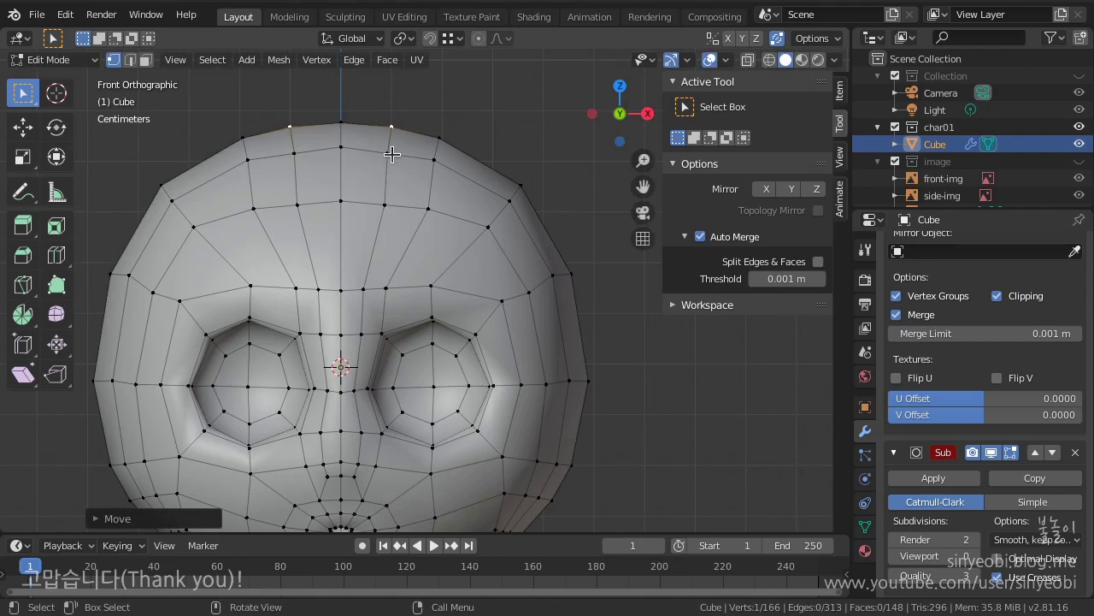
pyautogui.press('g')
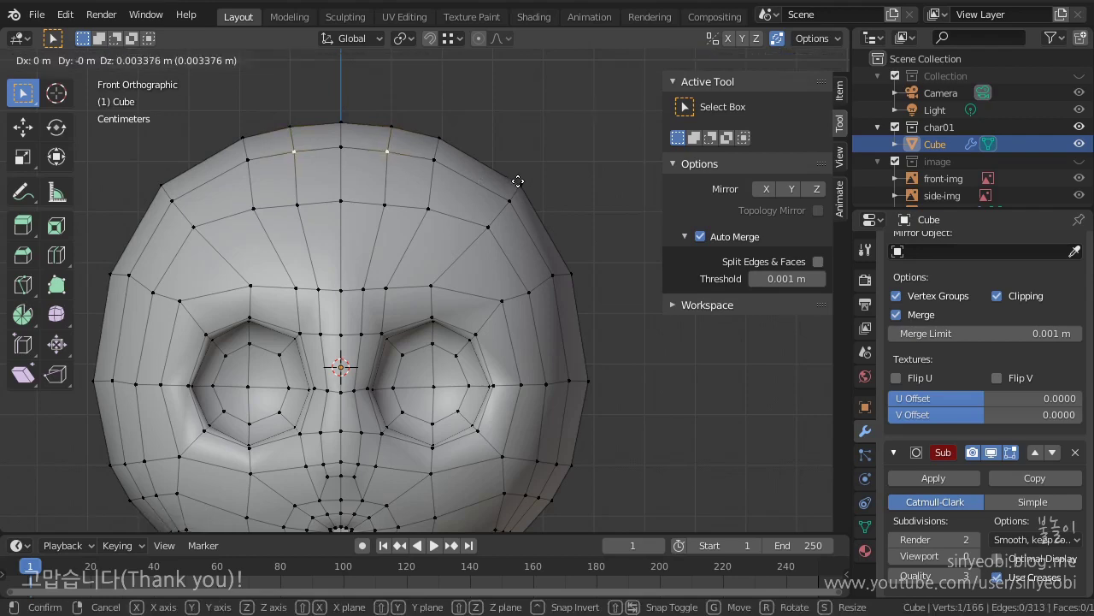